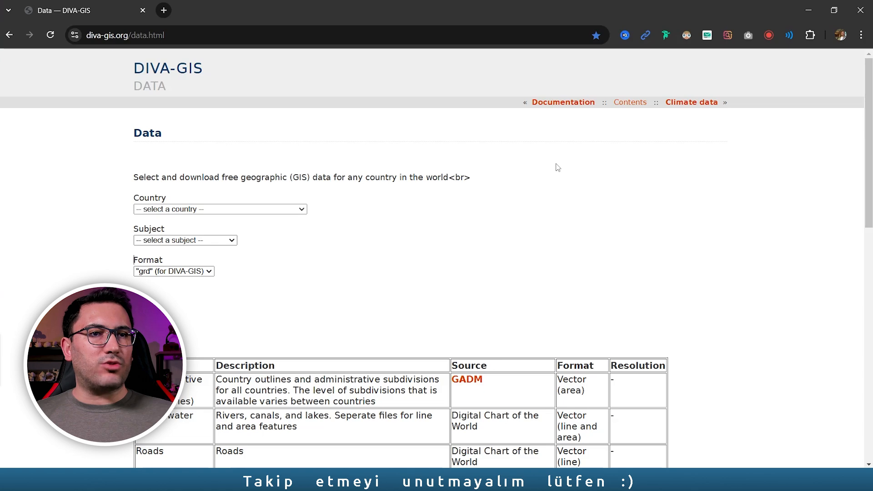
# - Select Turkey as the country and Administrative areas as the subject, and download the TUR_adm.zip data
pyautogui.click(192, 210)
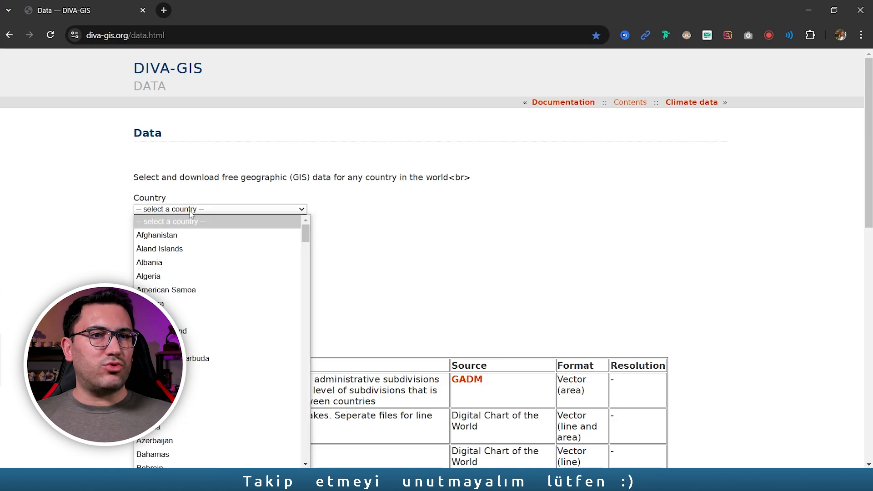
pyautogui.moveTo(305, 235); pyautogui.dragTo(312, 431)
pyautogui.click(170, 404)
pyautogui.click(172, 240)
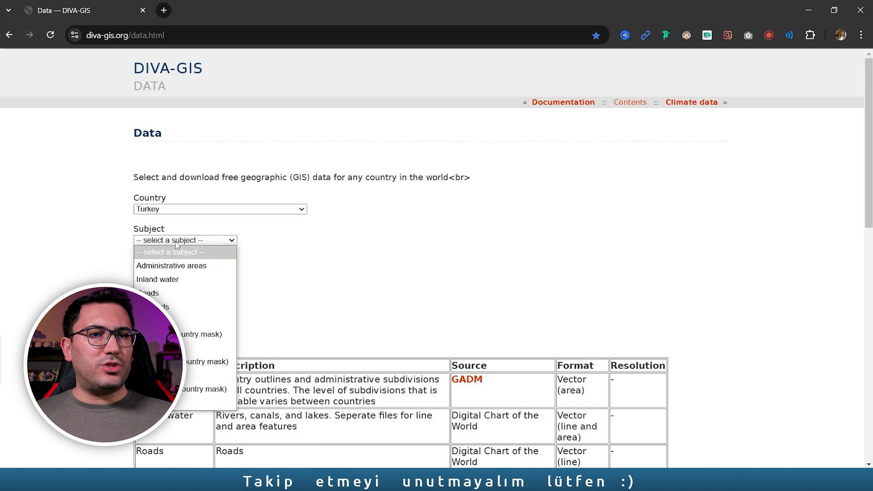
pyautogui.click(150, 261)
pyautogui.click(207, 280)
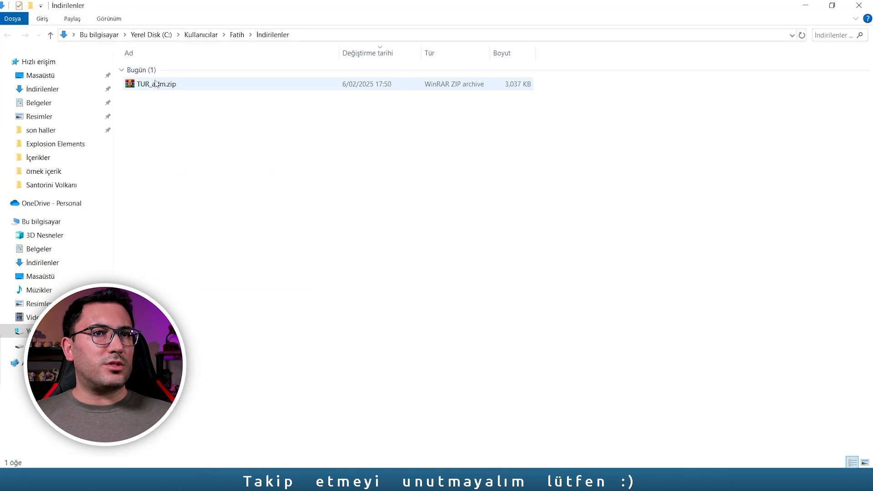
# - Extract TUR_adm.zip in the downloads folder and open the resulting TUR_adm folder
pyautogui.click(156, 85)
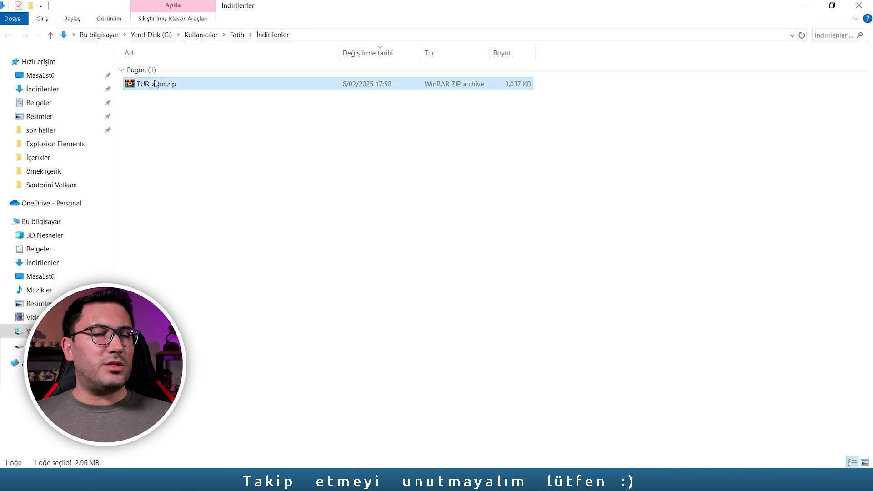
pyautogui.rightClick(155, 84)
pyautogui.click(211, 150)
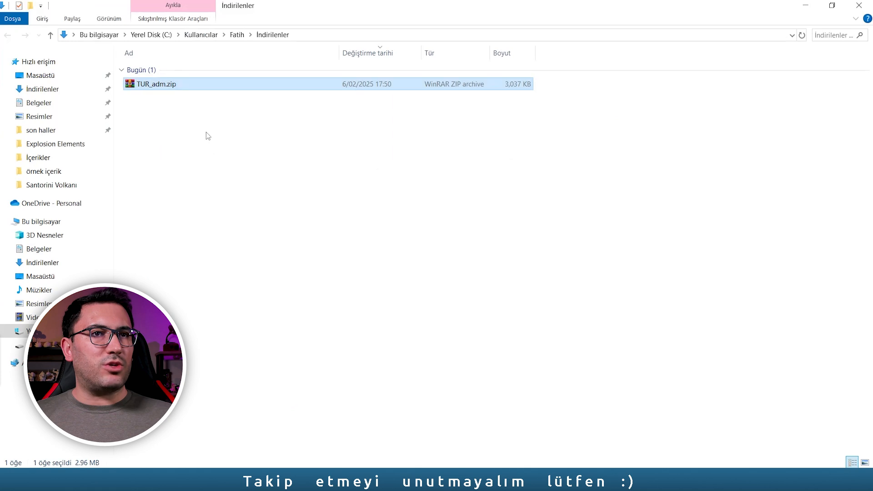
pyautogui.doubleClick(150, 96)
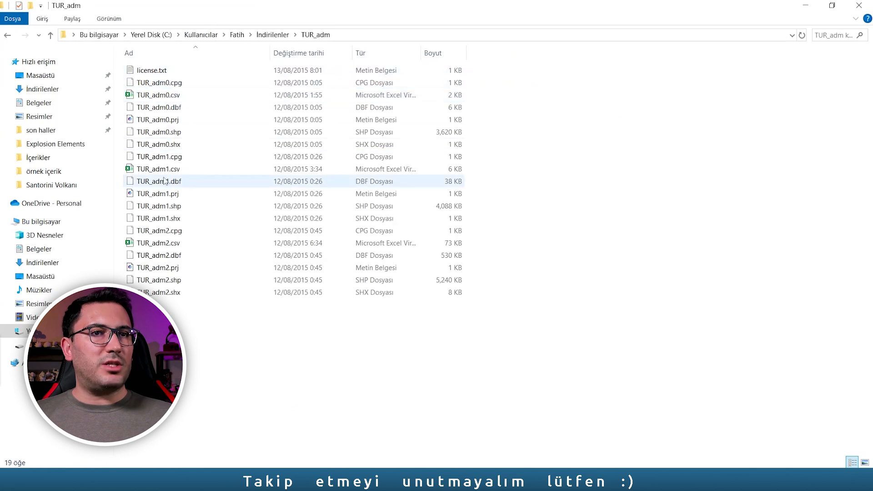
# - Examine the TUR_adm1 layer files in the extracted folder, including its shp and shx files
pyautogui.click(157, 170)
pyautogui.click(171, 205)
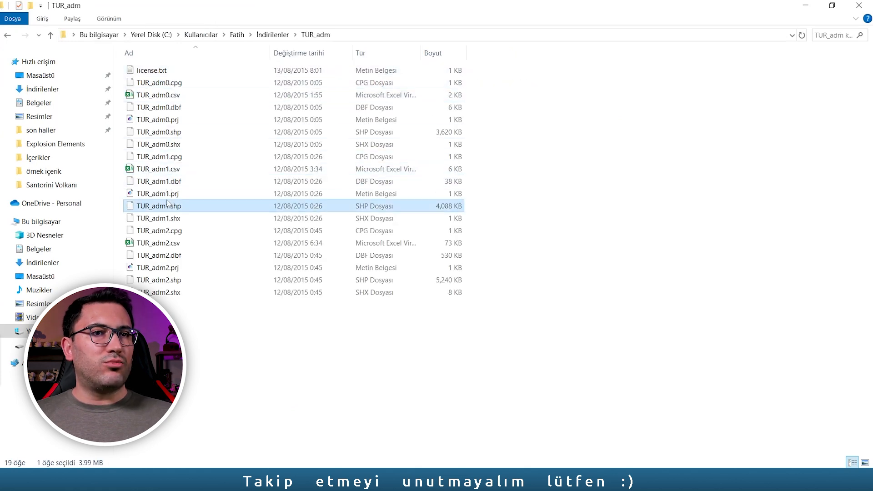
pyautogui.click(175, 195)
pyautogui.click(175, 202)
pyautogui.click(170, 218)
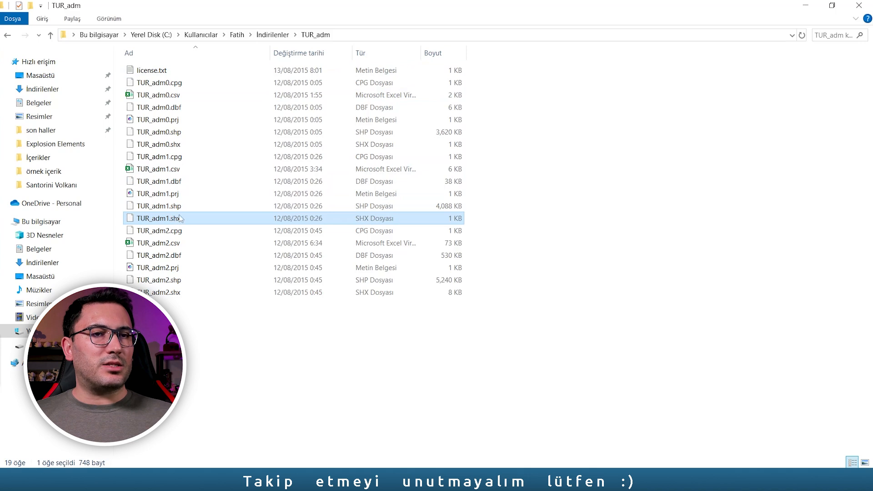
pyautogui.click(180, 207)
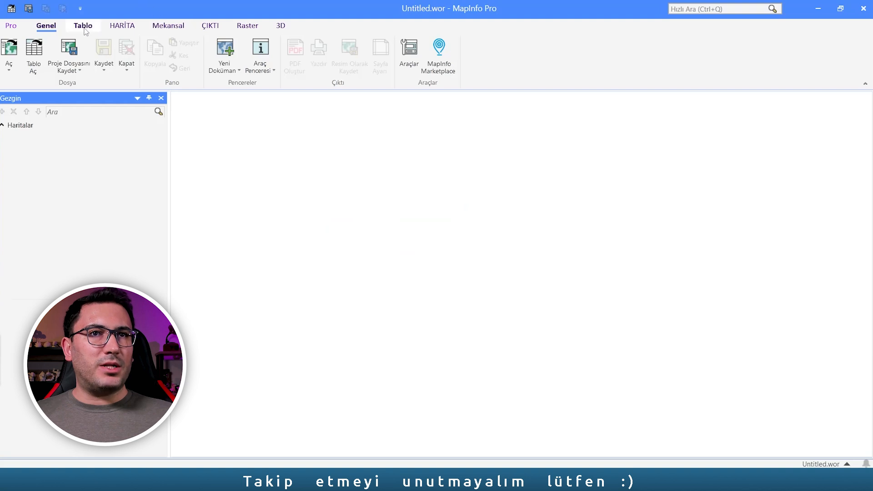
# - In MapInfo Pro, start a new translation in the format converter and set the reader format to Esri Shapefile
pyautogui.click(84, 26)
pyautogui.click(182, 70)
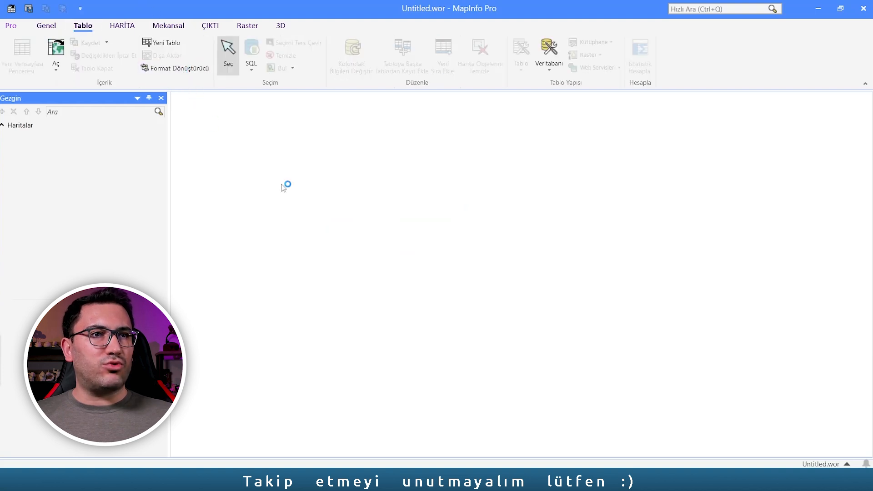
pyautogui.click(221, 103)
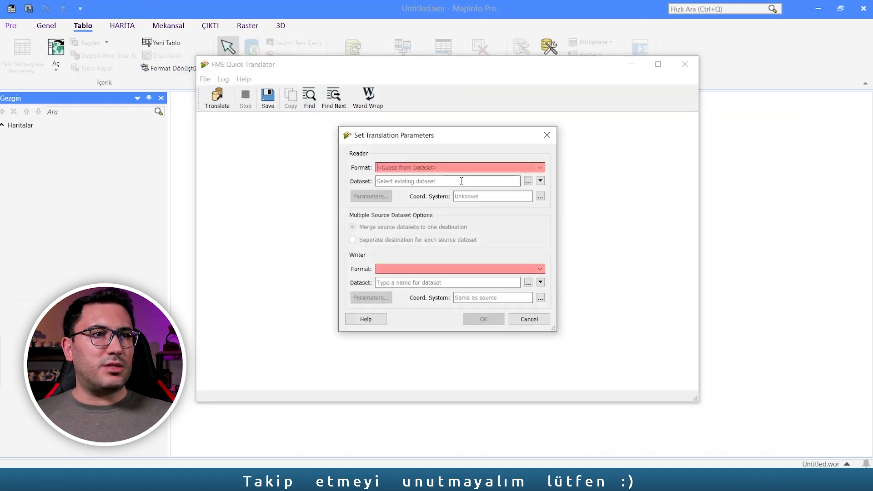
pyautogui.click(539, 167)
pyautogui.click(397, 206)
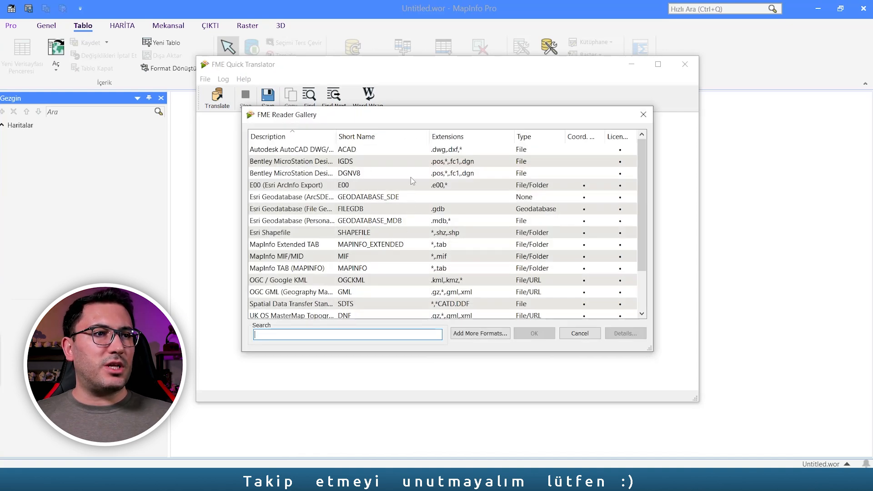
pyautogui.click(277, 235)
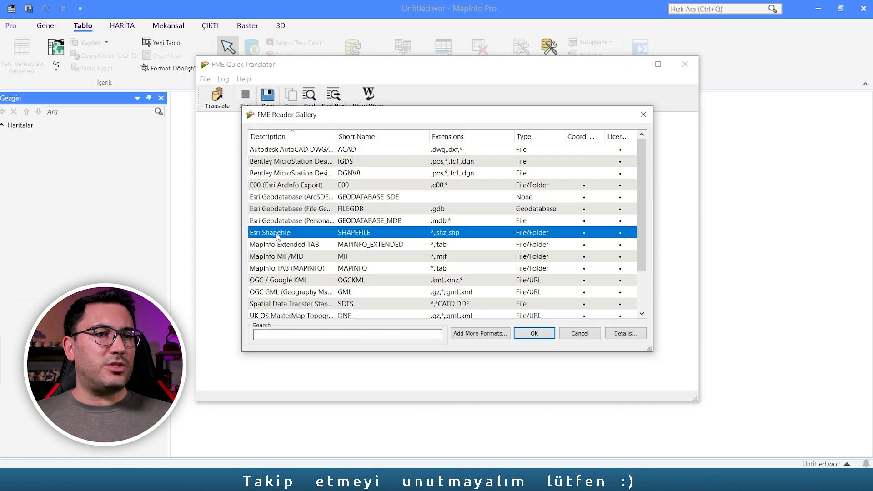
pyautogui.click(541, 335)
# - Set the reader dataset to TUR_adm1.shp from the TUR_adm folder in the downloads folder
pyautogui.click(525, 180)
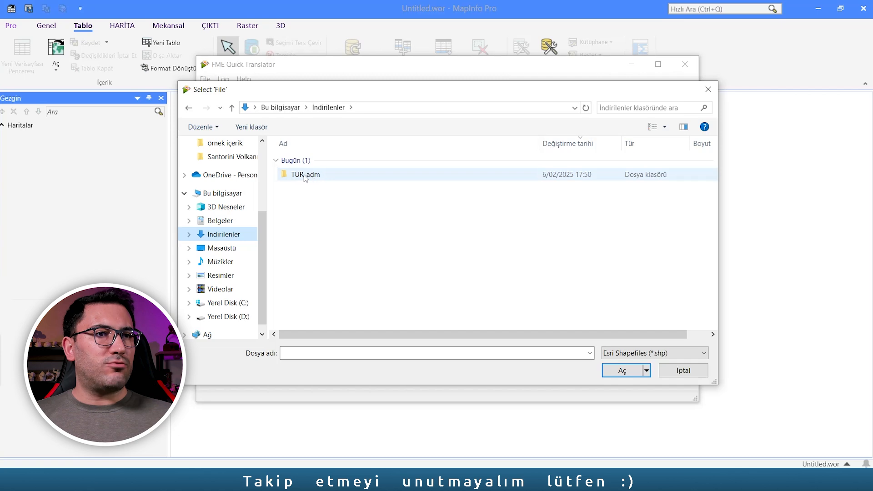
pyautogui.doubleClick(305, 175)
pyautogui.click(313, 173)
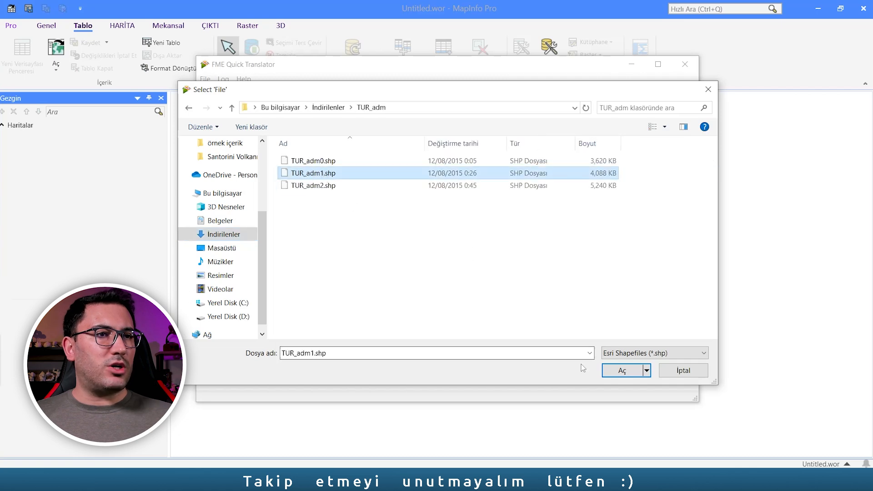
pyautogui.click(622, 371)
# - Set the writer format to MapInfo TAB and its dataset to a new folder named iller in the downloads folder
pyautogui.click(523, 269)
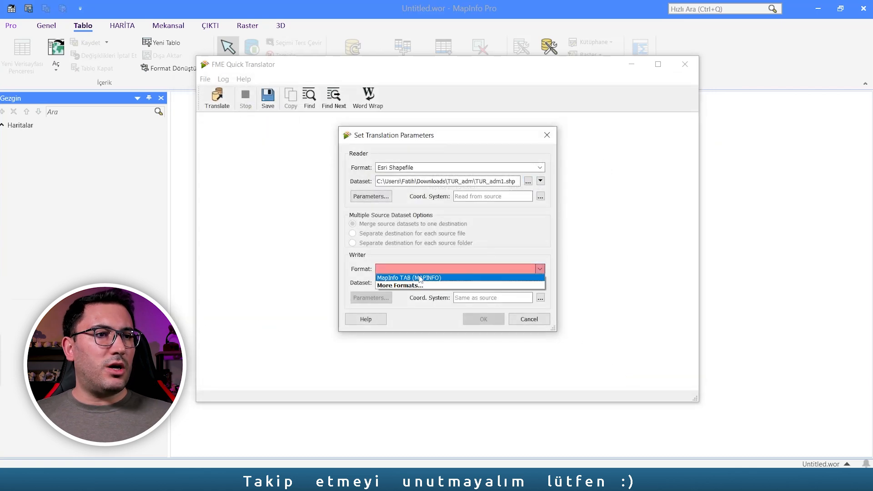
pyautogui.click(404, 278)
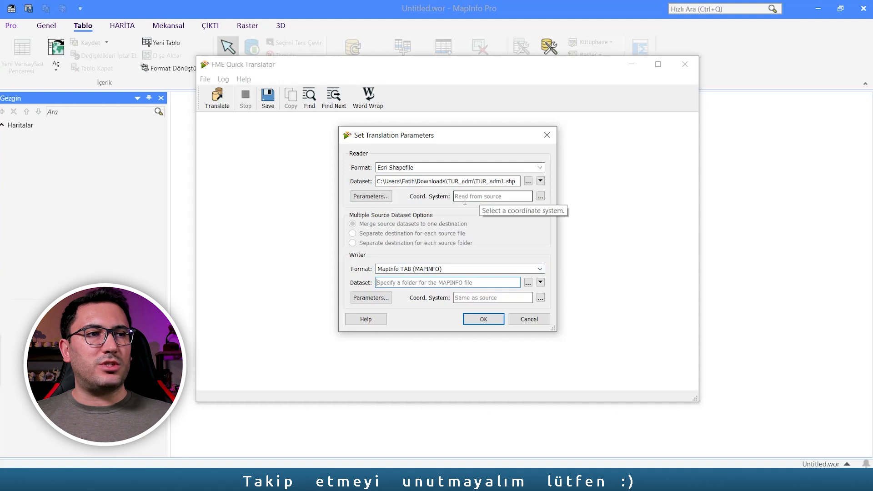
pyautogui.click(528, 283)
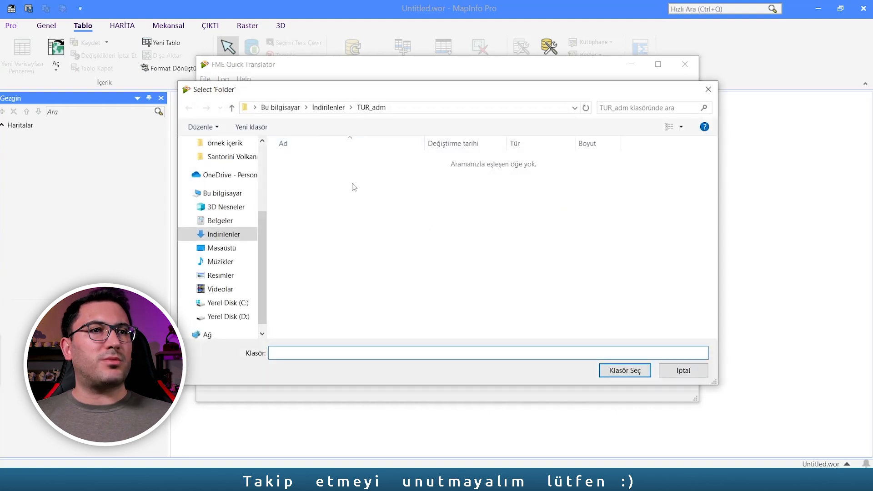
pyautogui.click(325, 109)
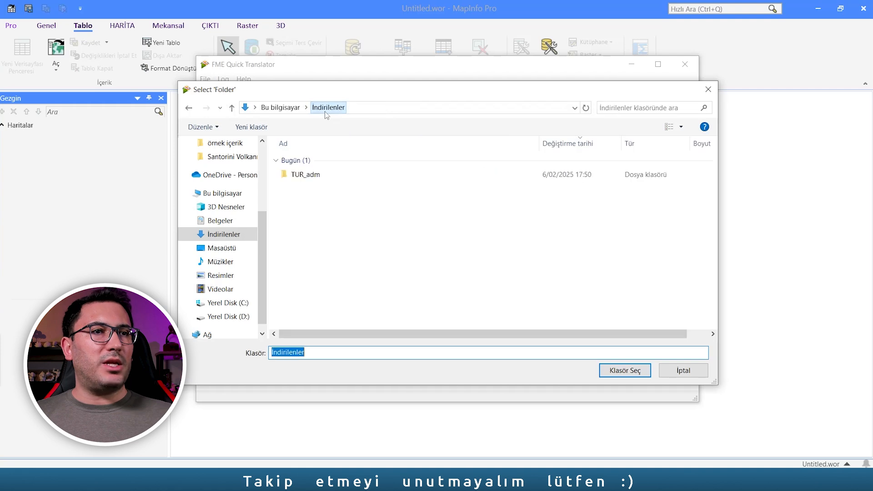
pyautogui.click(263, 131)
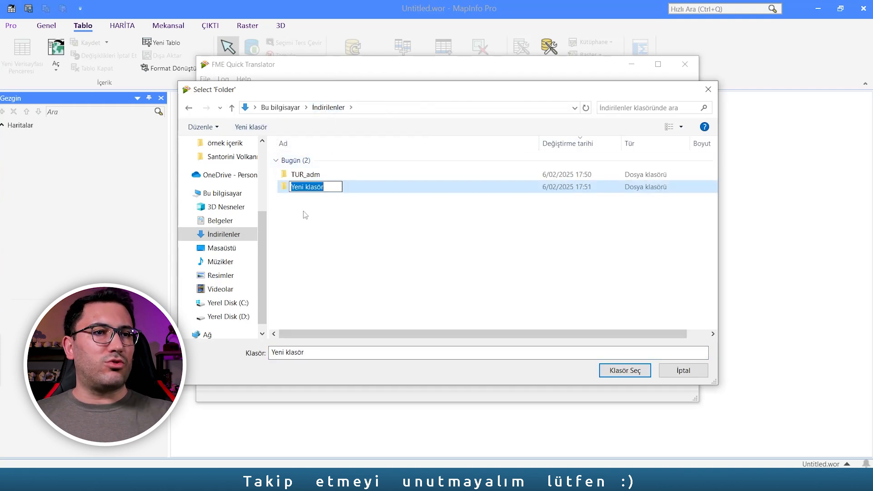
pyautogui.write('iller')
pyautogui.press('Return')
pyautogui.doubleClick(321, 187)
pyautogui.press('Return')
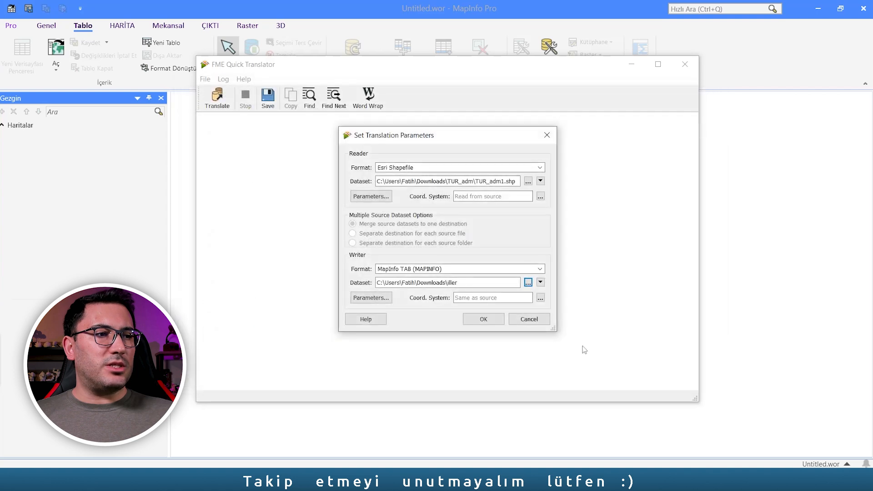
# - Run the shapefile to MapInfo TAB translation, check its log, and close FME Quick Translator
pyautogui.click(483, 319)
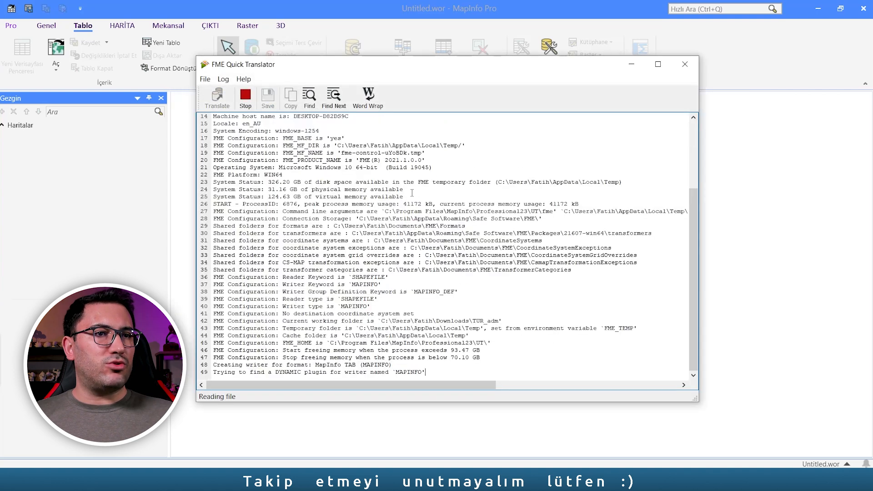
pyautogui.moveTo(277, 373); pyautogui.dragTo(261, 373)
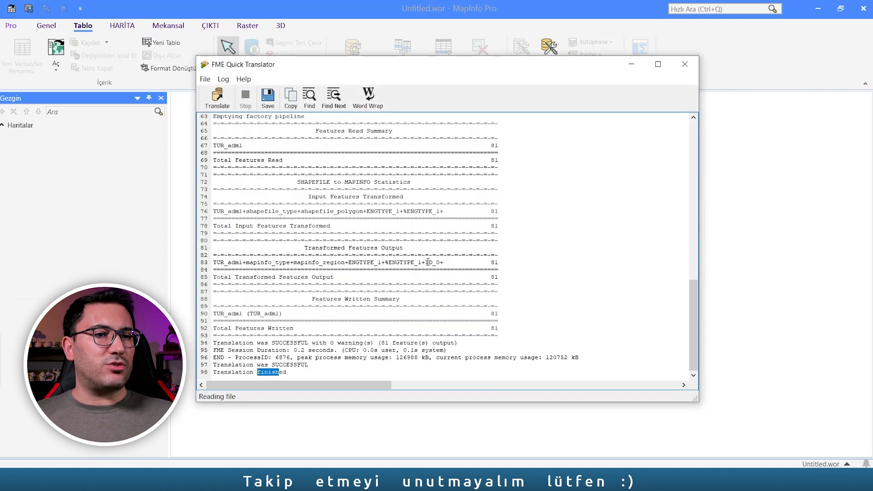
pyautogui.click(685, 64)
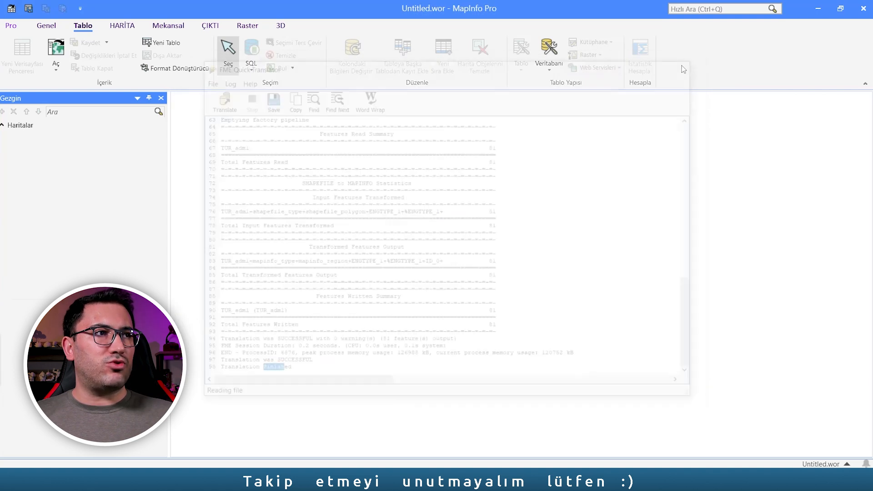
# - Open the table TUR_adm1.tab from the iller folder in the downloads folder, browsing through the standard places
pyautogui.click(47, 27)
pyautogui.click(39, 54)
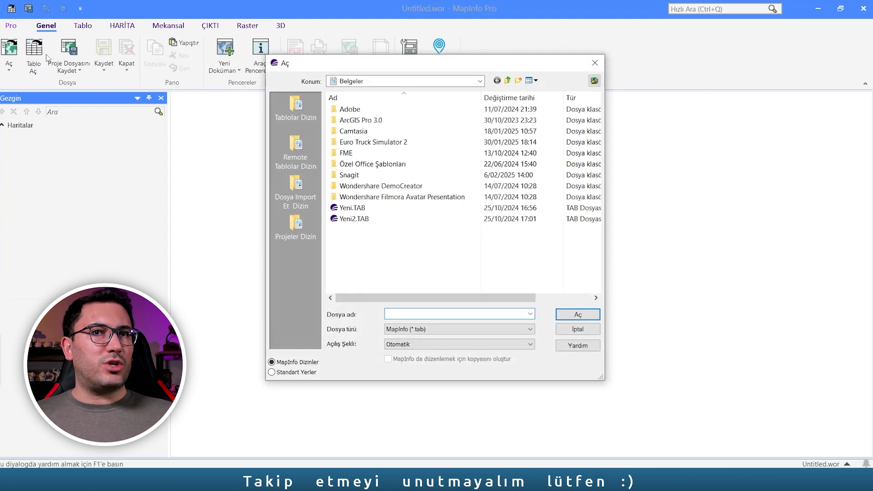
pyautogui.click(300, 372)
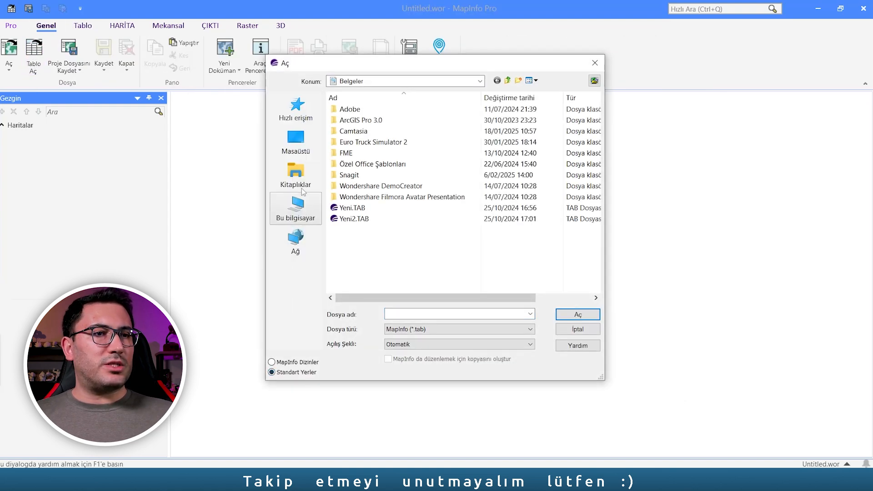
pyautogui.click(302, 137)
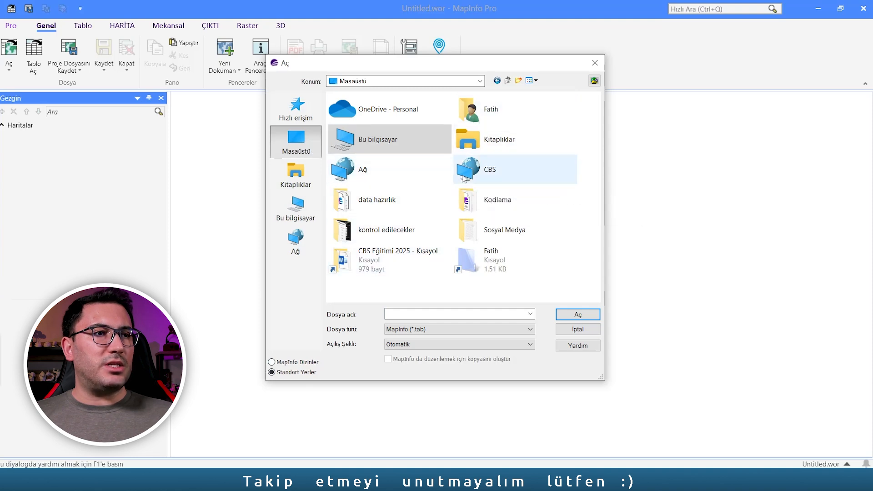
pyautogui.click(298, 182)
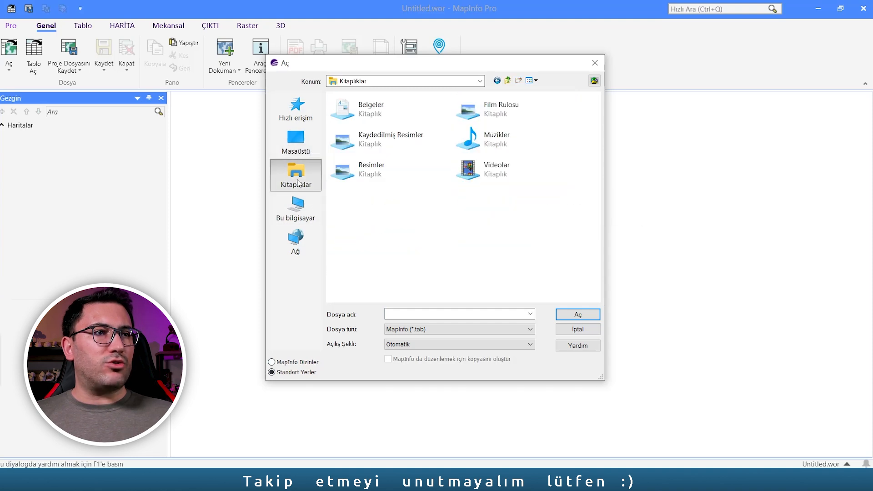
pyautogui.click(303, 207)
pyautogui.doubleClick(374, 157)
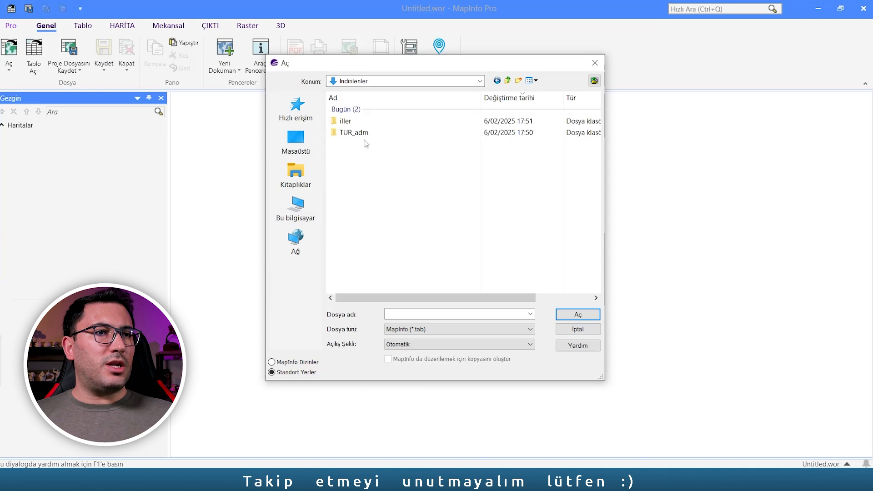
pyautogui.doubleClick(352, 123)
pyautogui.click(364, 109)
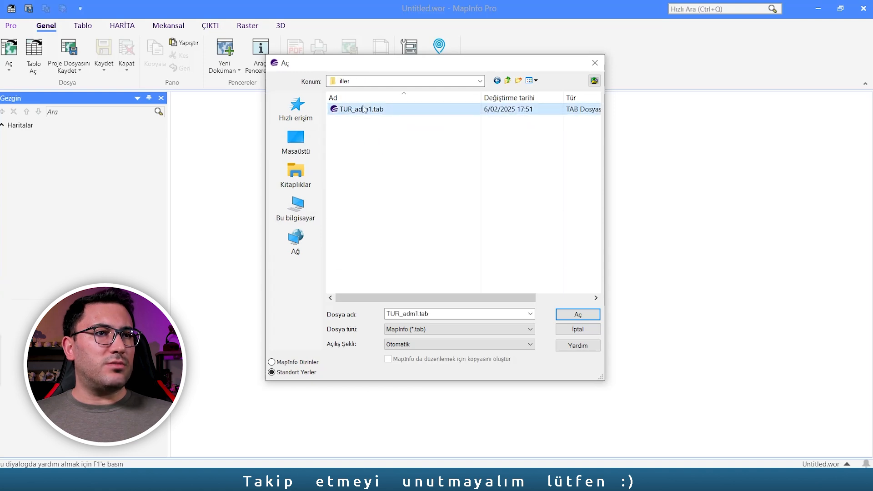
pyautogui.click(578, 319)
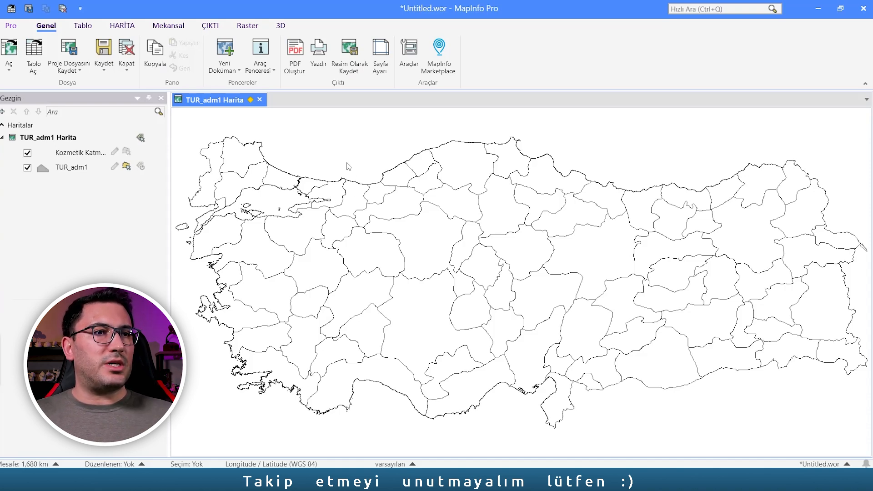
# - Open the data table of the TUR_adm1 layer and review its province records
pyautogui.press('F2')
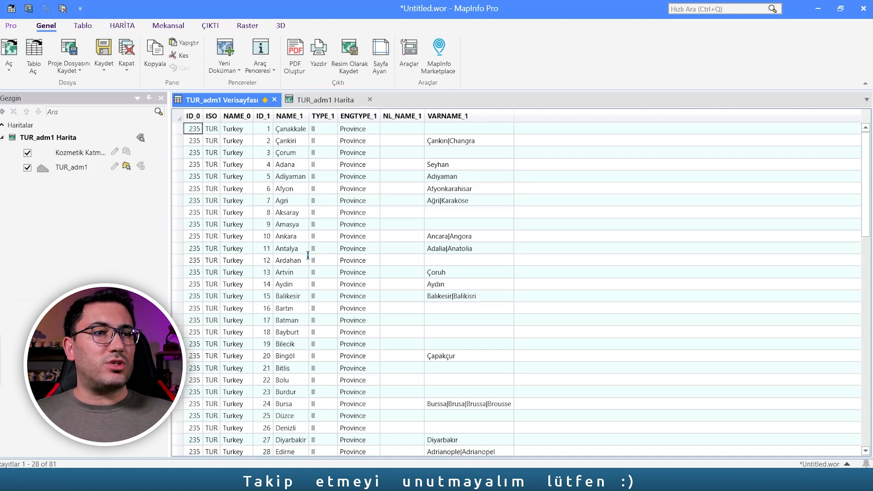
pyautogui.scroll(-6, 291, 241)
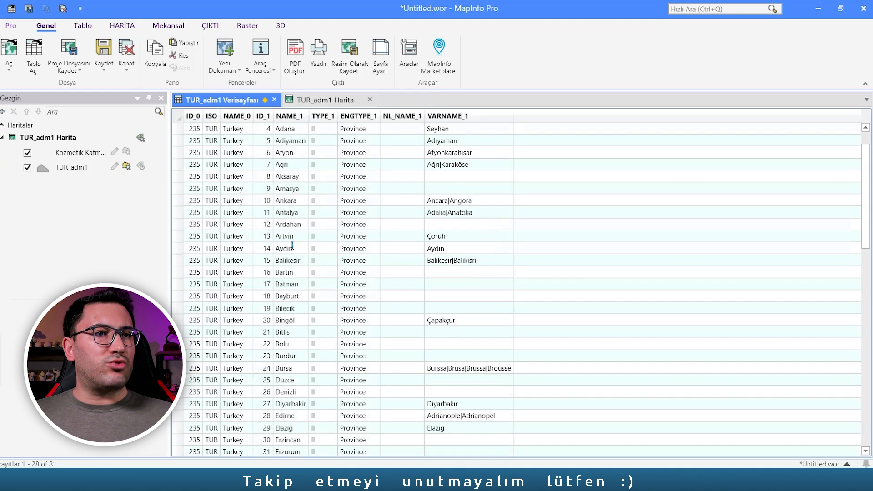
pyautogui.scroll(6, 301, 227)
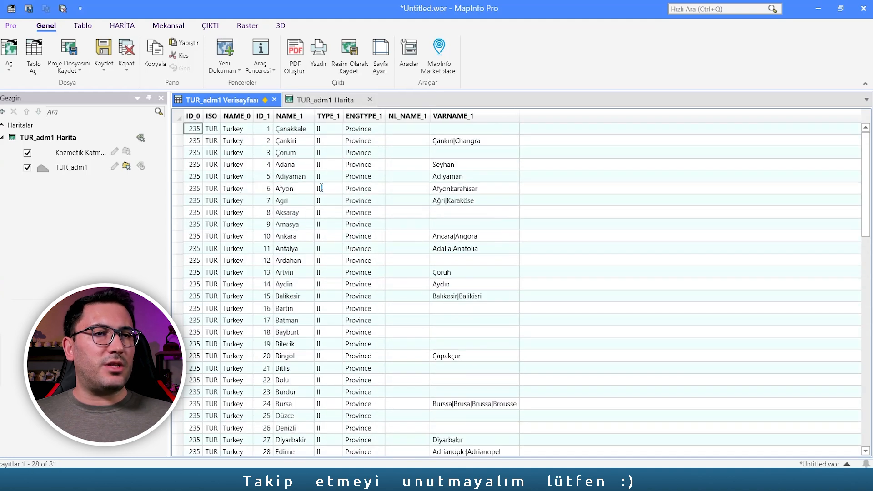
pyautogui.hotkey('ctrl', 'Tab')
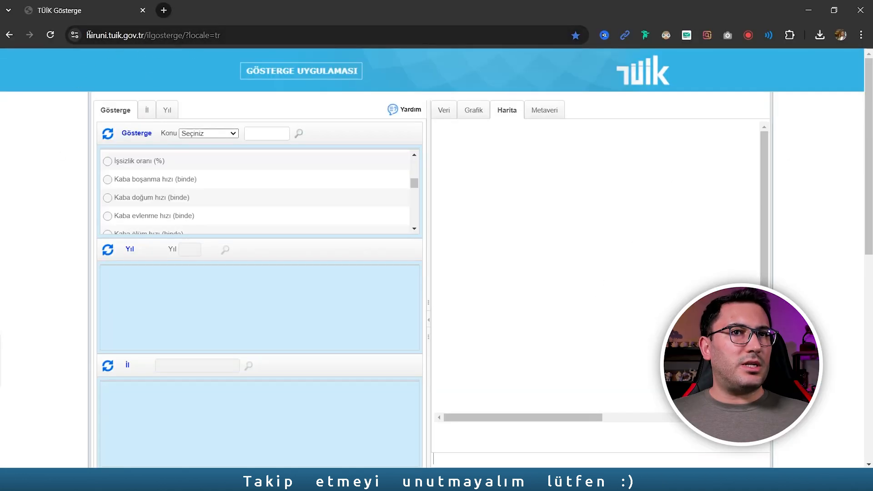
# - Choose the topic Tarım, the indicator Toplam işlenen tarım alanı (hektar) and the year 2023
pyautogui.click(209, 133)
pyautogui.click(210, 326)
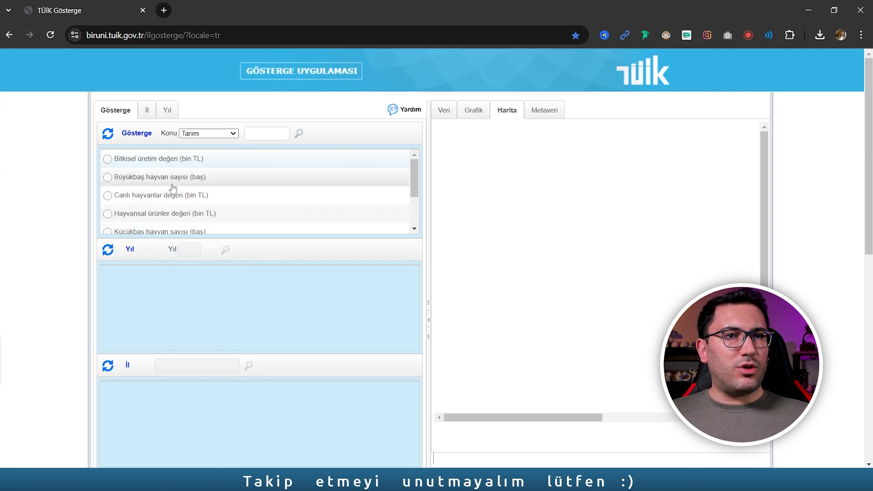
pyautogui.scroll(-3, 150, 230)
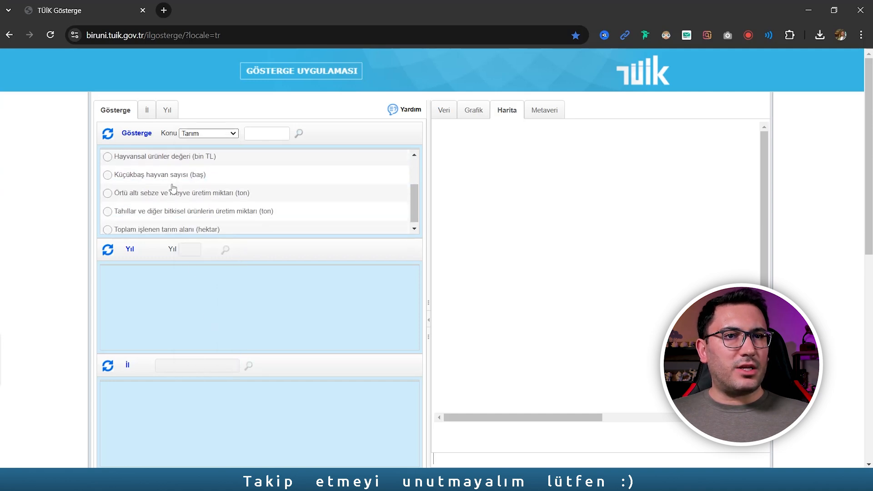
pyautogui.click(108, 225)
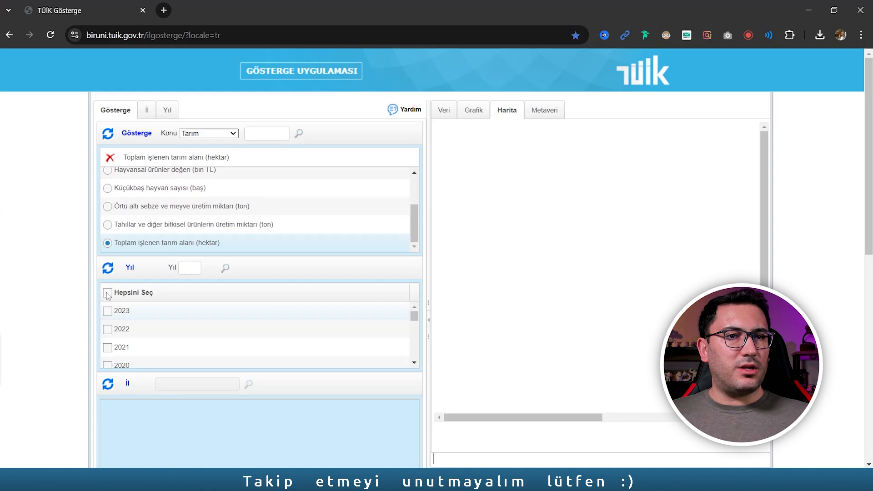
pyautogui.click(108, 311)
# - Select all entries in the province list and generate the report
pyautogui.scroll(-2, 83, 316)
pyautogui.scroll(-3, 83, 316)
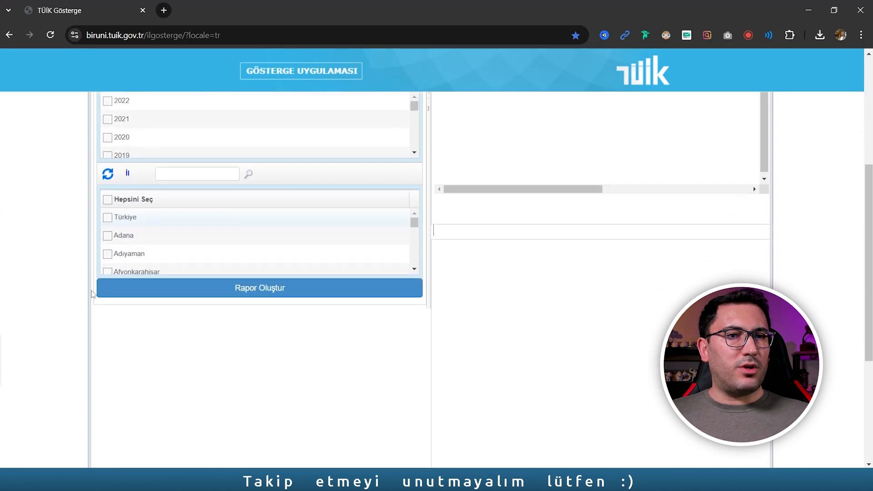
pyautogui.click(108, 198)
pyautogui.click(265, 374)
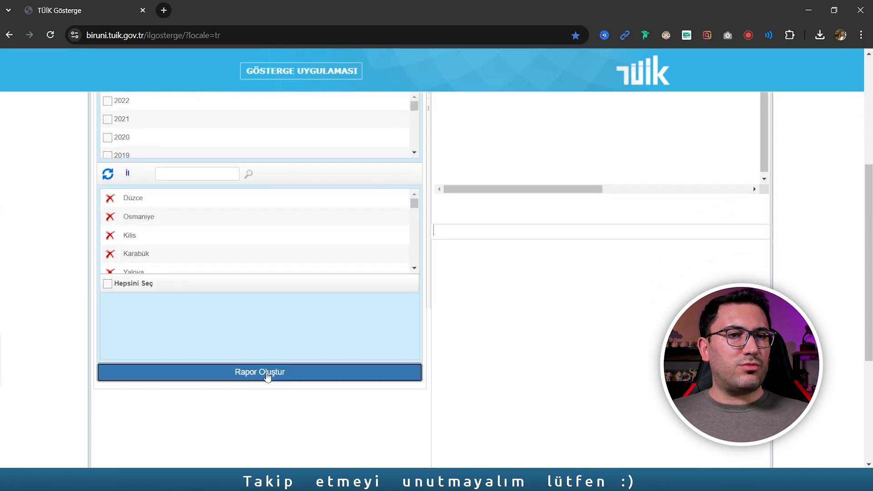
pyautogui.scroll(-1, 516, 309)
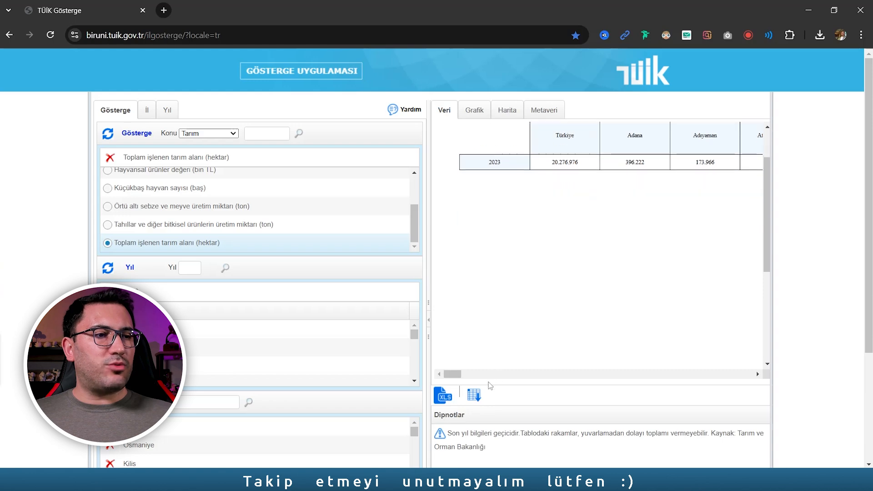
# - Download the report as an XLS file, open rapor.xls from the downloads folder in Excel and enable editing
pyautogui.click(444, 397)
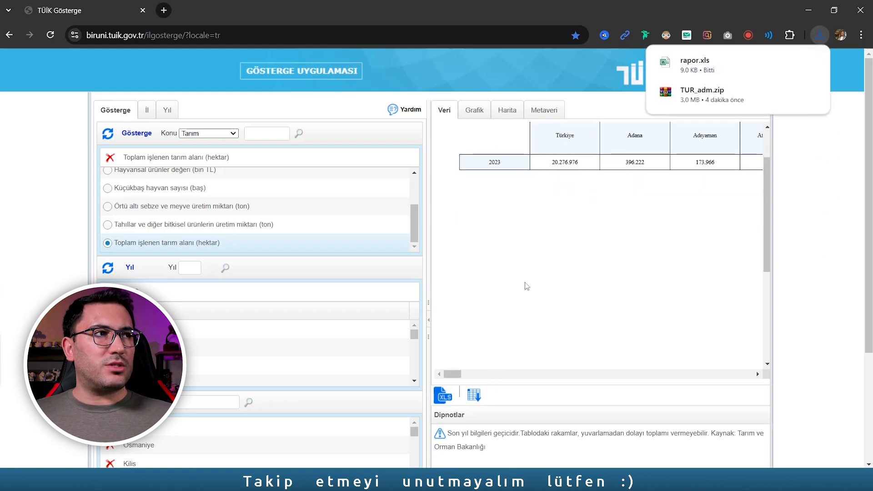
pyautogui.click(790, 63)
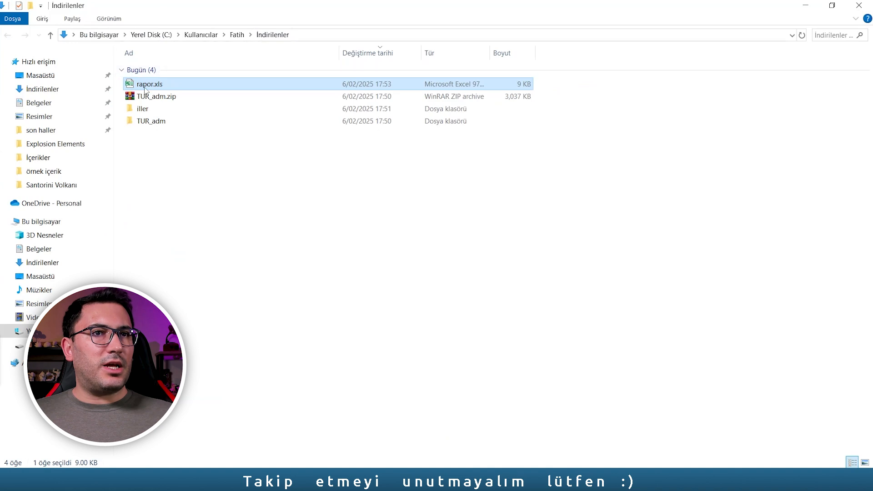
pyautogui.doubleClick(146, 85)
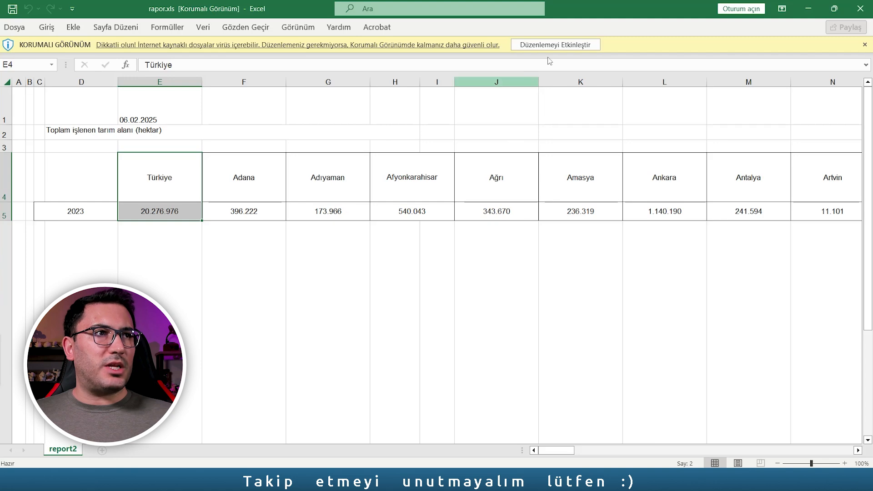
pyautogui.click(556, 45)
# - Copy the names and values from Adana to Düzce and paste them transposed at A2 of a new sheet
pyautogui.moveTo(214, 227); pyautogui.dragTo(733, 253)
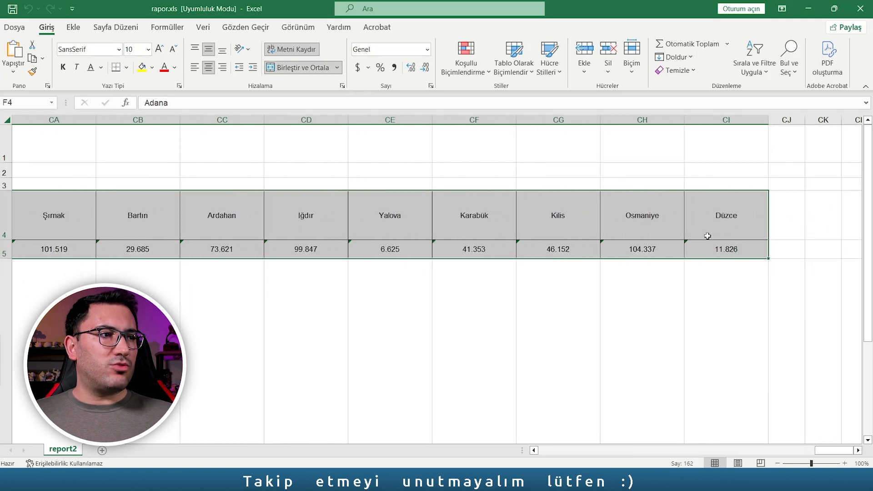
pyautogui.rightClick(548, 215)
pyautogui.click(564, 163)
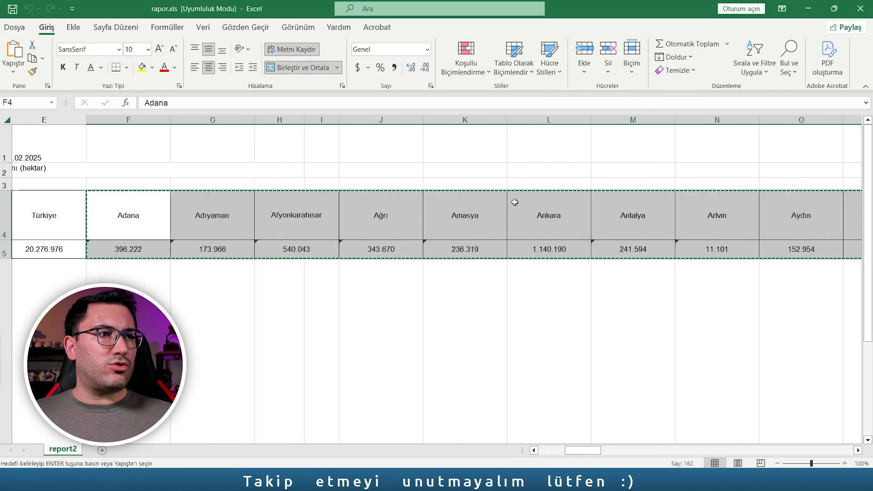
pyautogui.hotkey('shift', 'F11')
pyautogui.rightClick(36, 141)
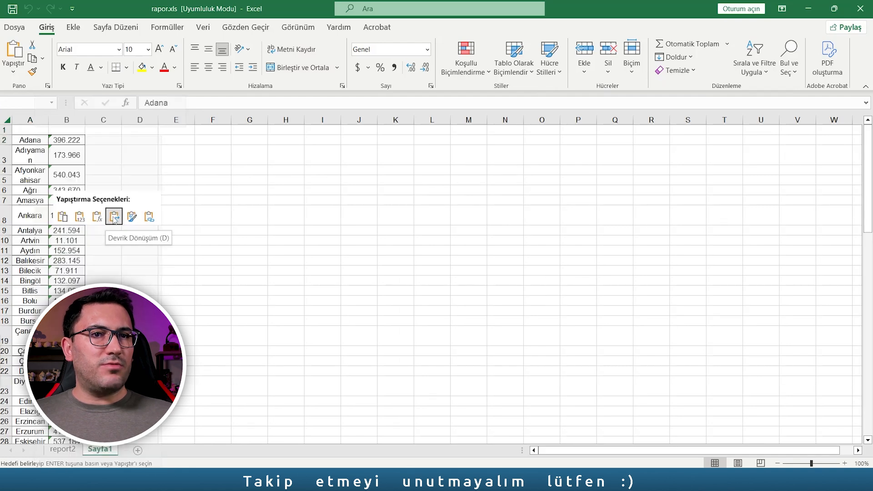
pyautogui.click(114, 218)
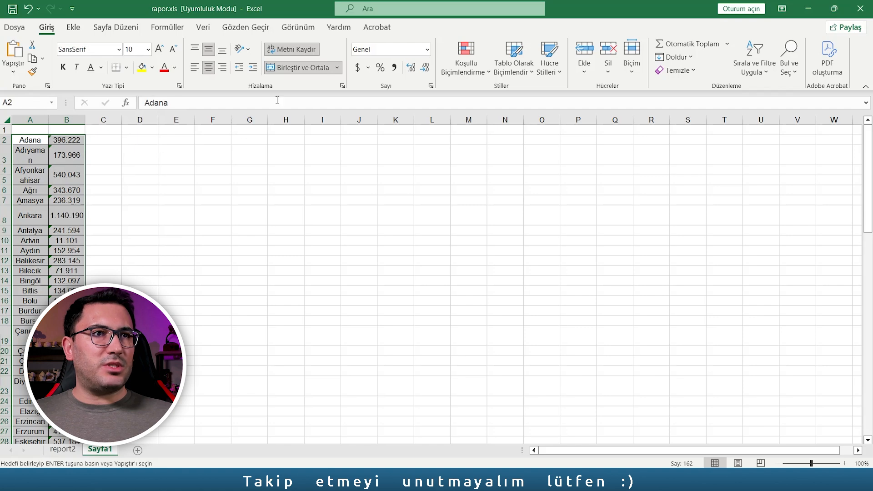
# - Unmerge the pasted cells and delete the empty row 5 below Afyonkarahisar
pyautogui.click(308, 69)
pyautogui.click(23, 180)
pyautogui.click(4, 181)
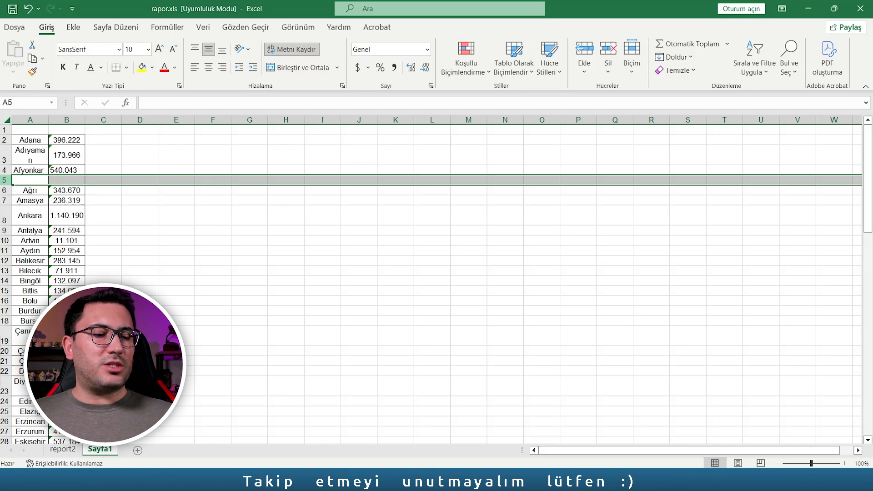
pyautogui.rightClick(5, 180)
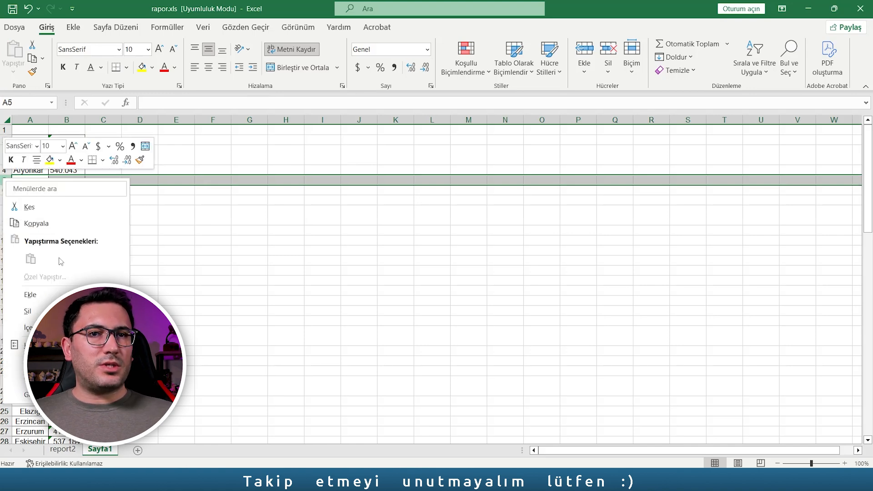
pyautogui.click(20, 311)
pyautogui.click(117, 147)
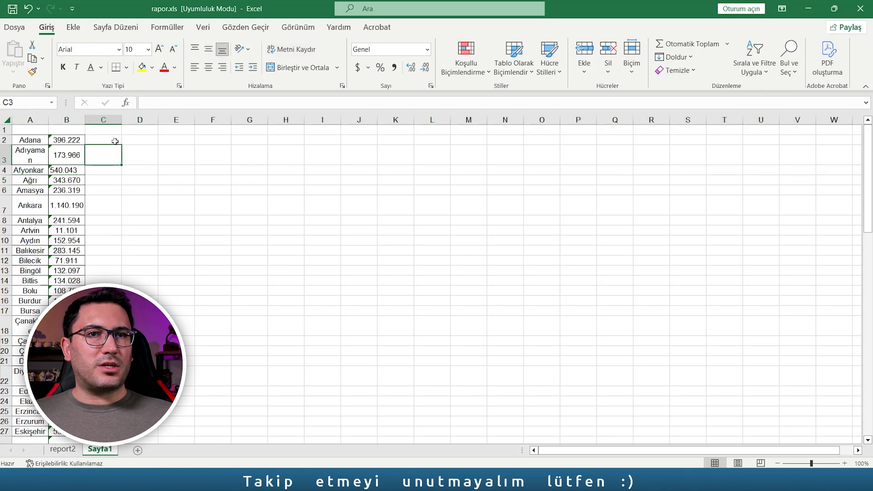
# - Enter the column headers "il adi" in A1 and "tarim alani" in B1
pyautogui.doubleClick(29, 129)
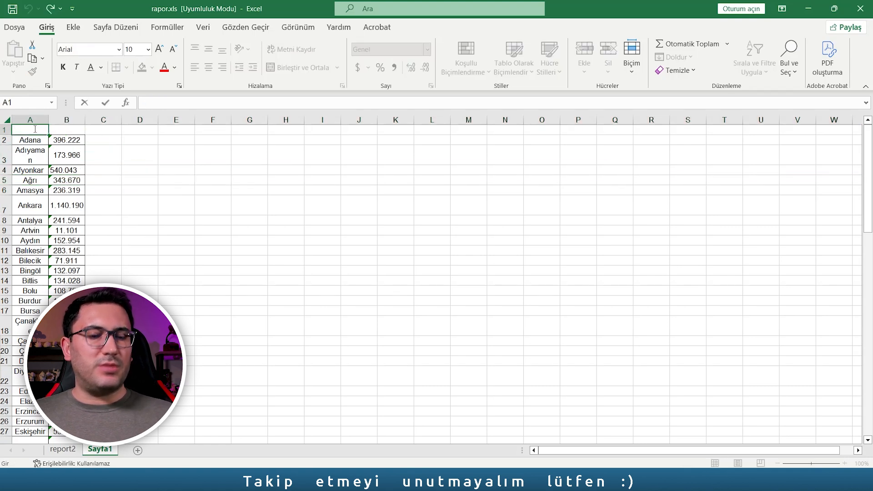
pyautogui.write('i')
pyautogui.write('l adi')
pyautogui.click(73, 121)
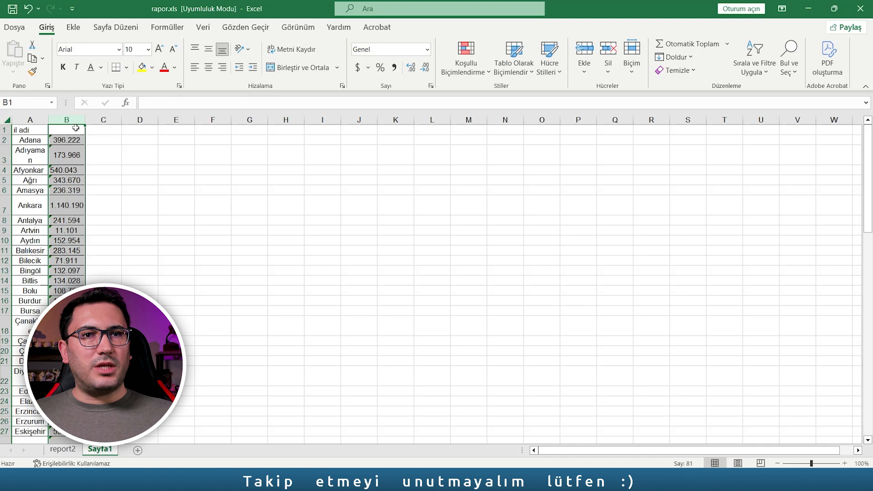
pyautogui.click(70, 131)
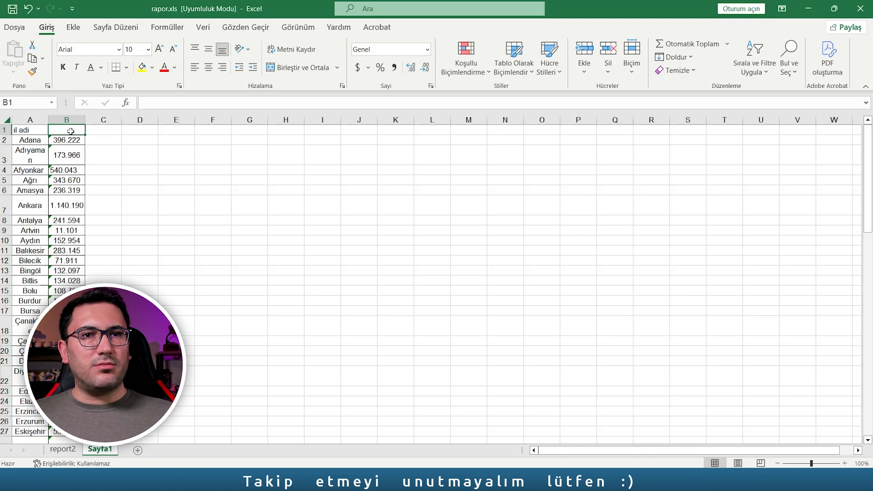
pyautogui.write('tarim alani')
pyautogui.click(96, 157)
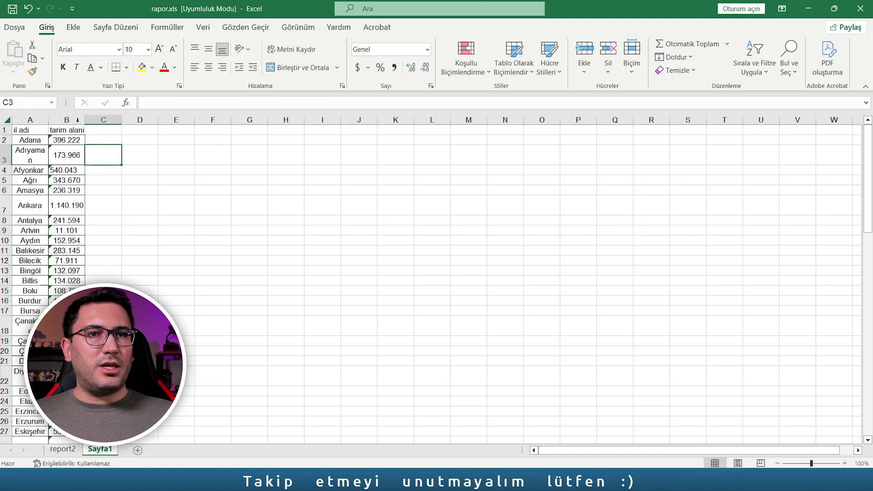
# - Change the header in B1 to "tarim_alani" and widen column B
pyautogui.doubleClick(68, 130)
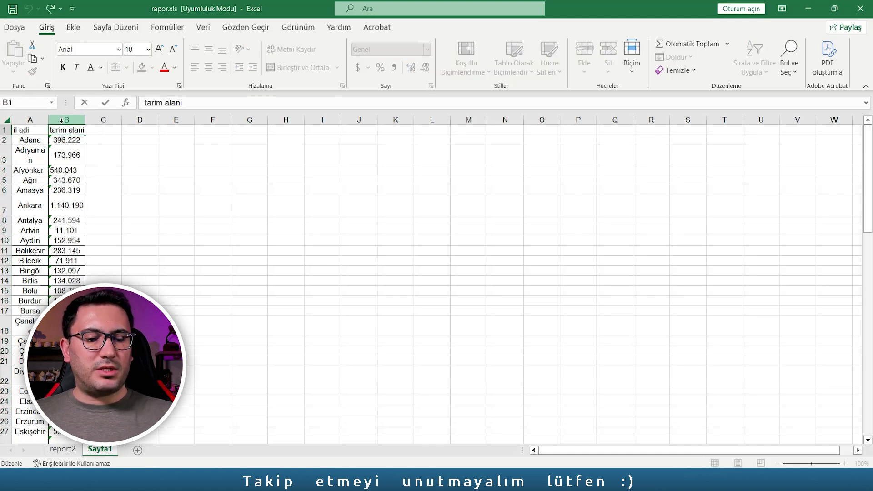
pyautogui.press('BackSpace')
pyautogui.write('_')
pyautogui.click(103, 155)
pyautogui.moveTo(86, 119); pyautogui.dragTo(98, 119)
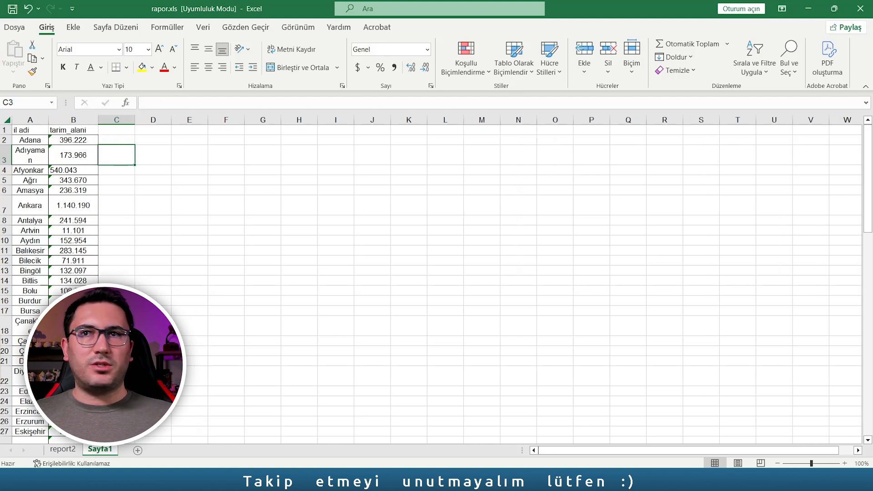
# - Delete the report2 sheet from the workbook
pyautogui.click(64, 450)
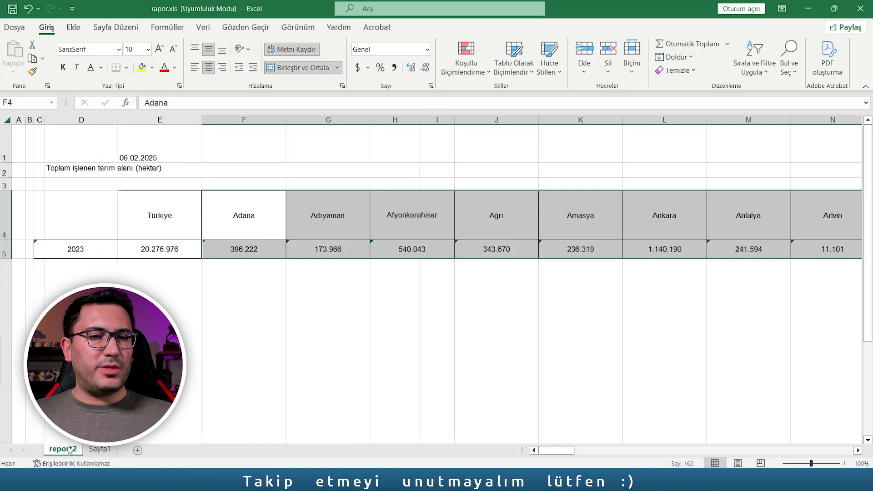
pyautogui.rightClick(69, 449)
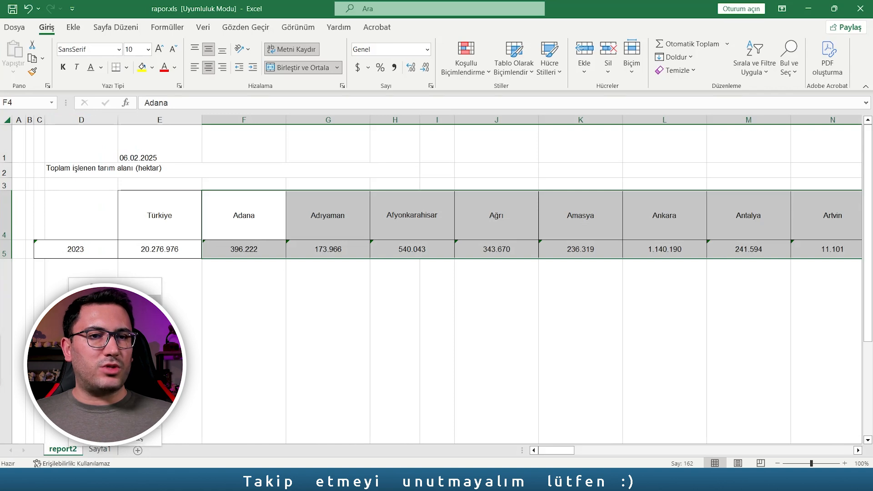
pyautogui.click(91, 298)
pyautogui.click(414, 272)
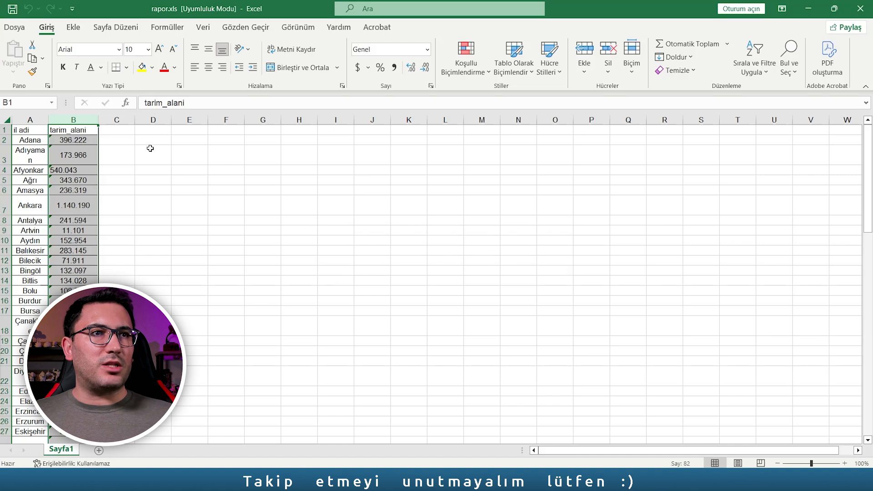
# - Replace every "." in the tarim_alani column with nothing, and save and close the workbook
pyautogui.click(789, 59)
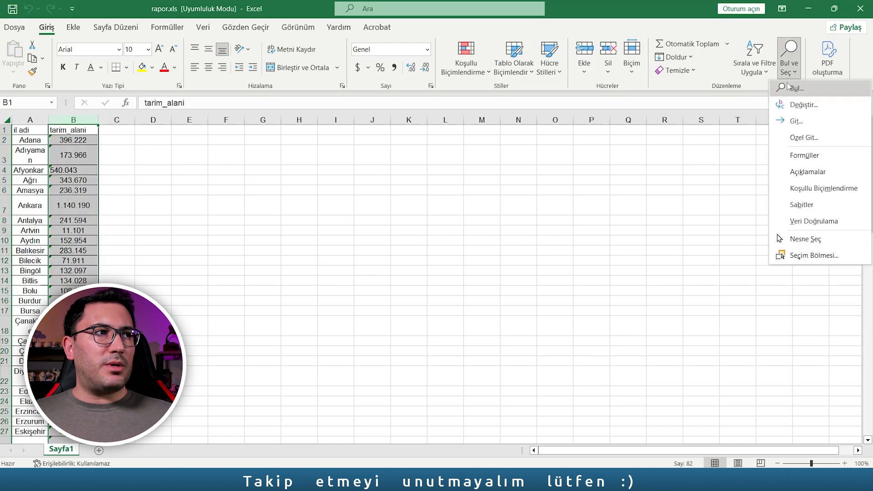
pyautogui.click(802, 105)
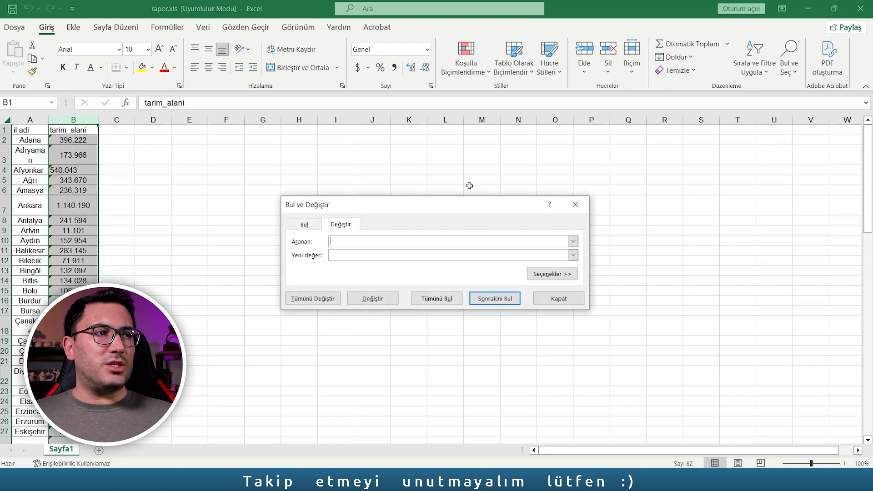
pyautogui.write('.')
pyautogui.click(339, 254)
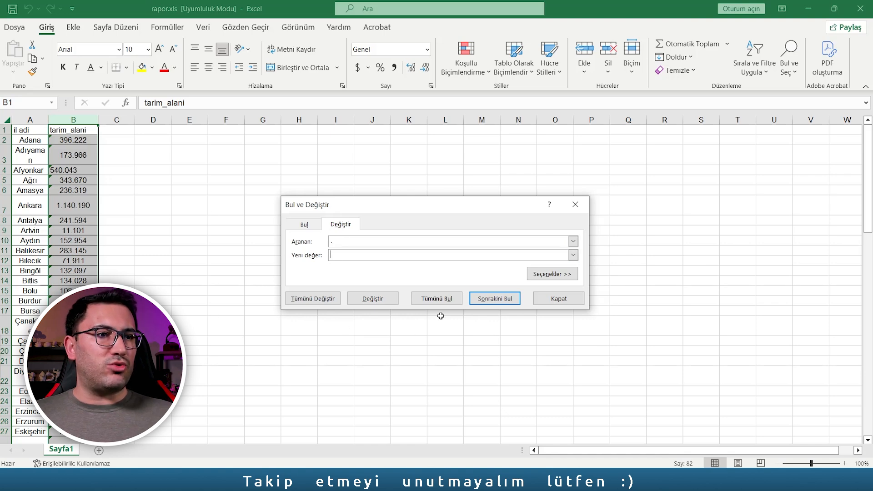
pyautogui.click(323, 298)
pyautogui.click(453, 272)
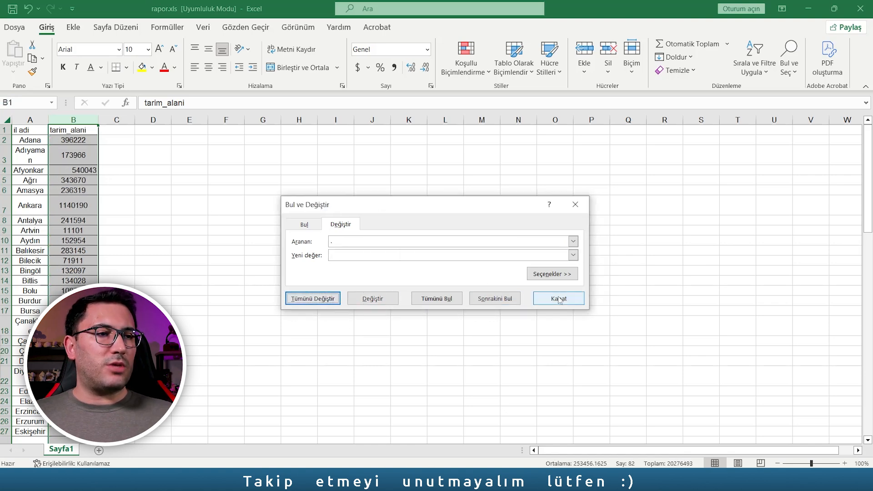
pyautogui.click(559, 298)
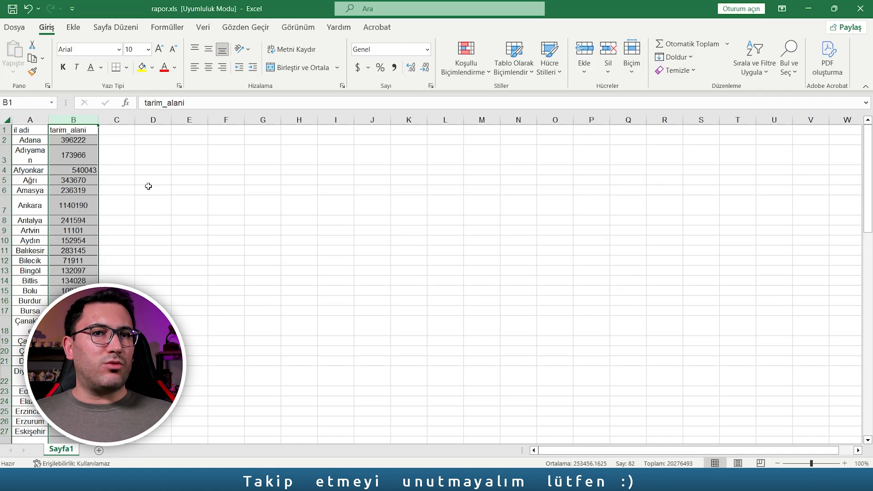
pyautogui.click(13, 9)
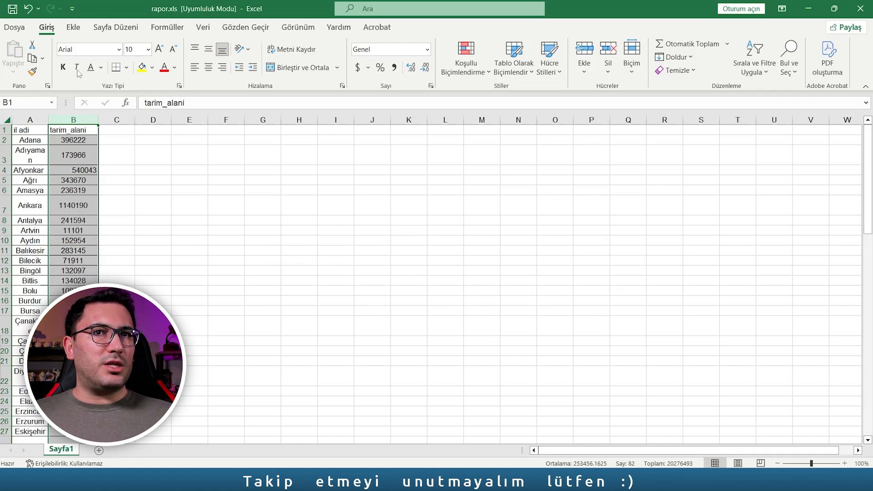
pyautogui.click(861, 8)
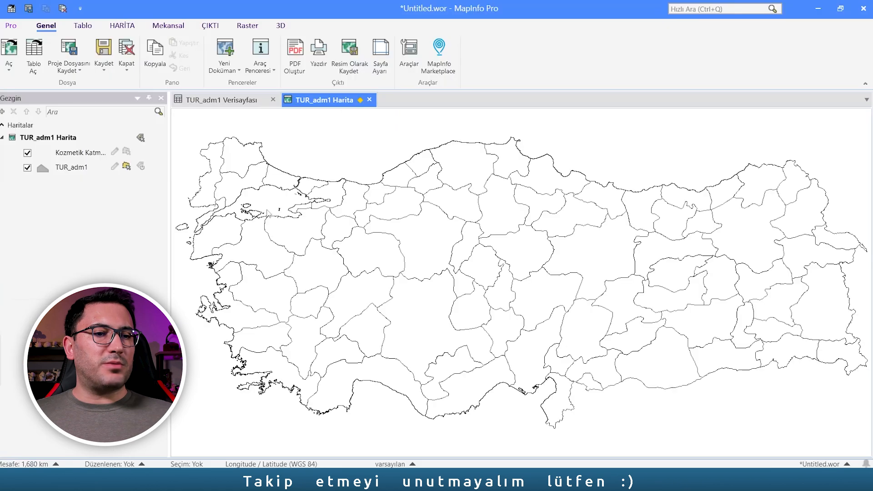
# - Open rapor.xls from the İndirilenler folder as a Microsoft Excel table, with the option to create a copy for editing in MapInfo
pyautogui.click(34, 54)
pyautogui.click(508, 80)
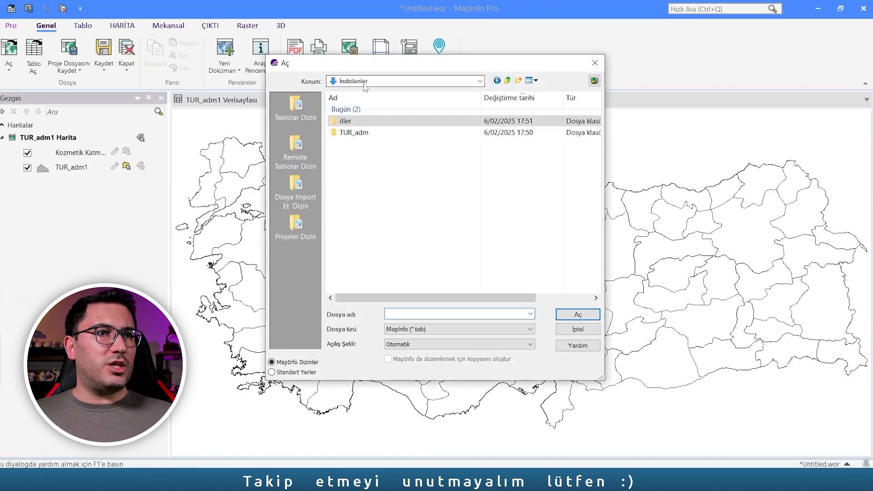
pyautogui.click(416, 330)
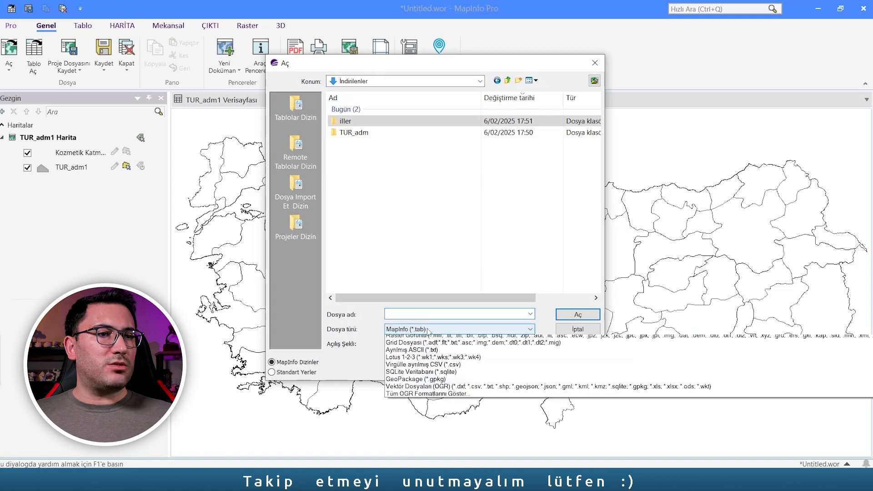
pyautogui.click(423, 360)
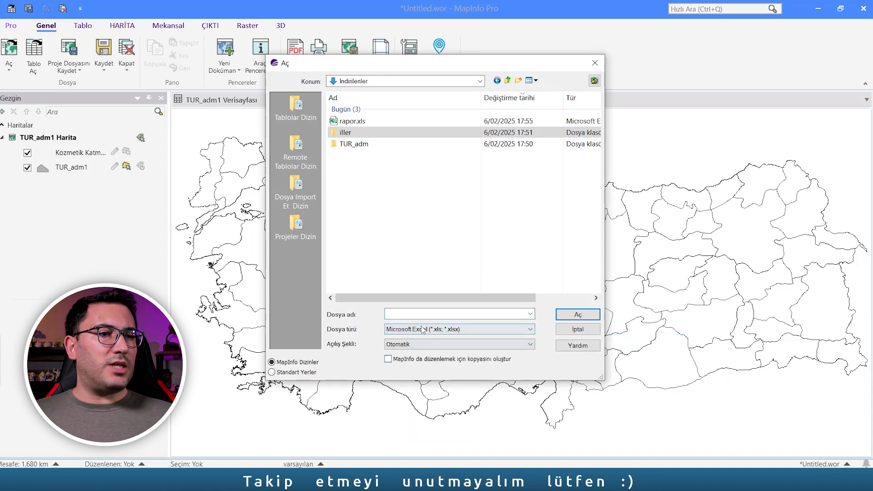
pyautogui.click(424, 329)
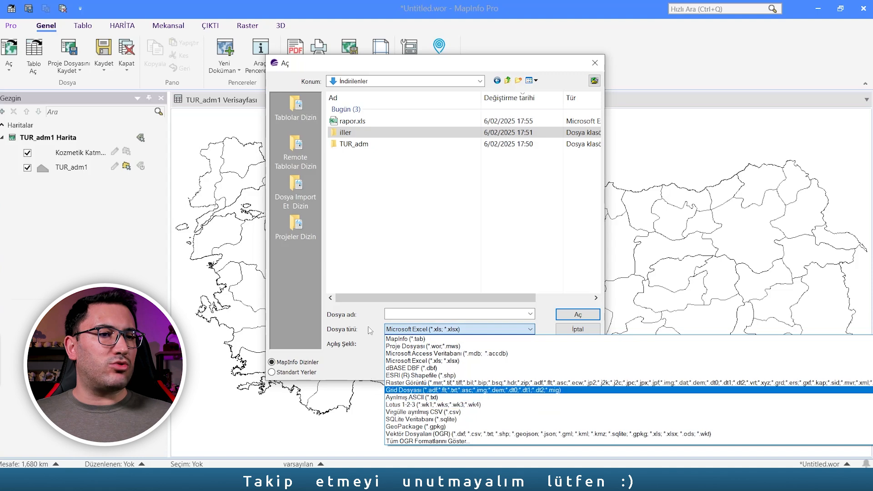
pyautogui.click(356, 123)
pyautogui.click(388, 359)
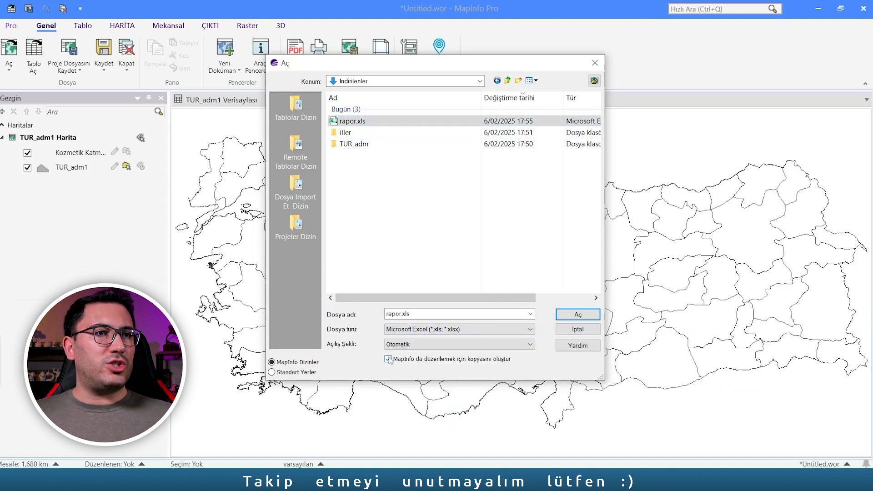
pyautogui.click(576, 315)
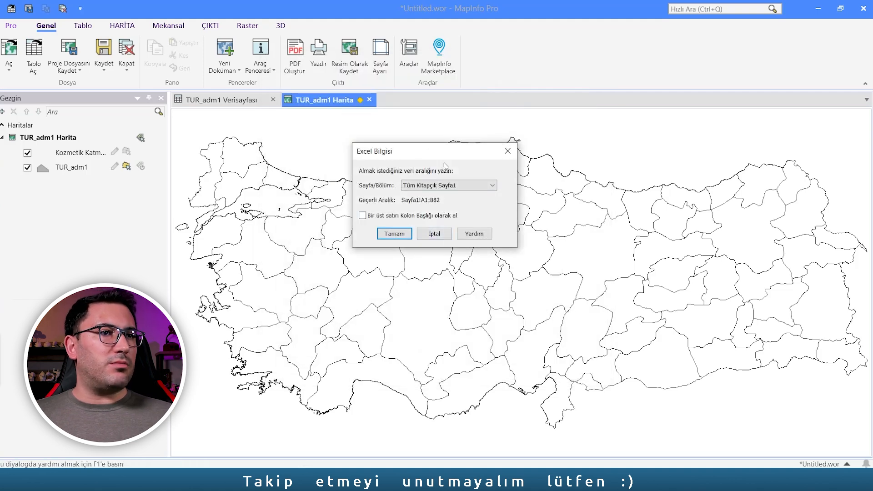
# - Import the Sayfa1 data range A2:B82, using the row above it as the column headings
pyautogui.click(421, 186)
pyautogui.click(452, 188)
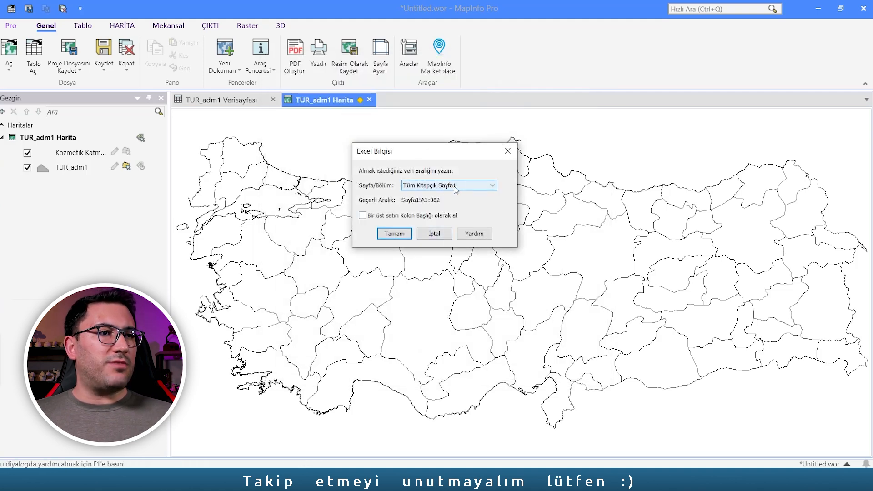
pyautogui.click(415, 188)
pyautogui.click(421, 188)
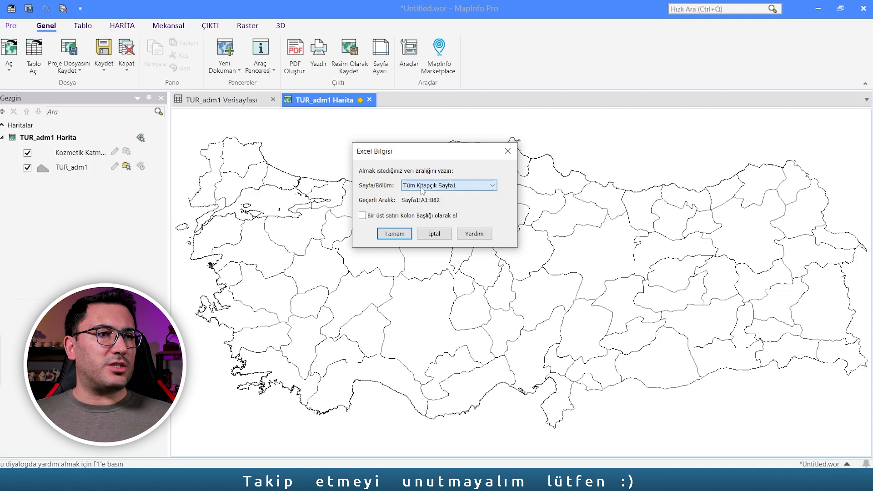
pyautogui.click(362, 216)
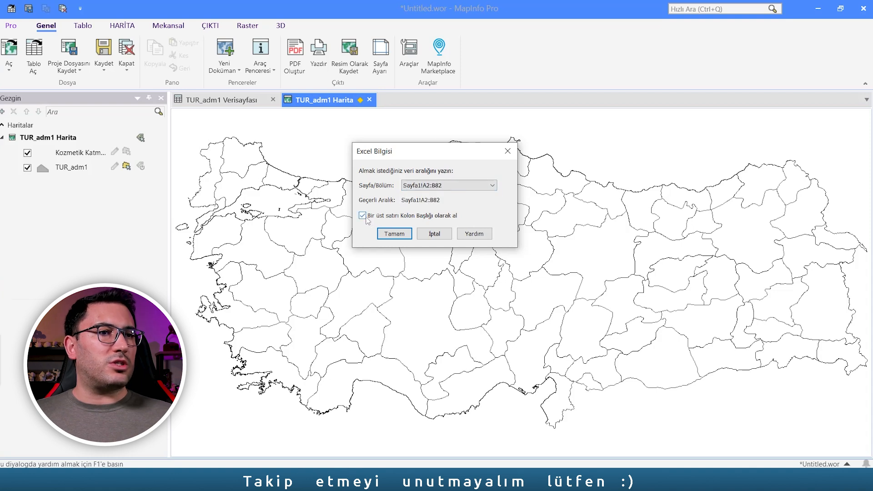
pyautogui.click(394, 233)
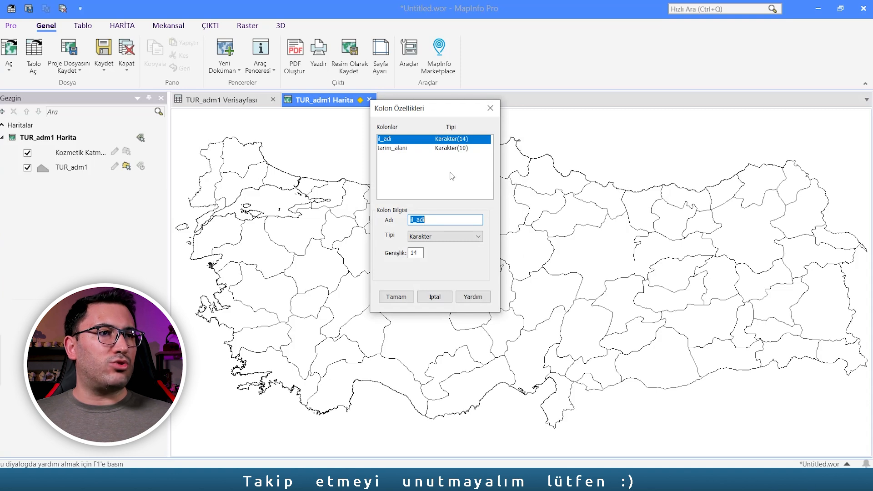
# - Set the tarim_alani column type to Taşan Sayı and complete the import, accepting the column type change
pyautogui.doubleClick(420, 251)
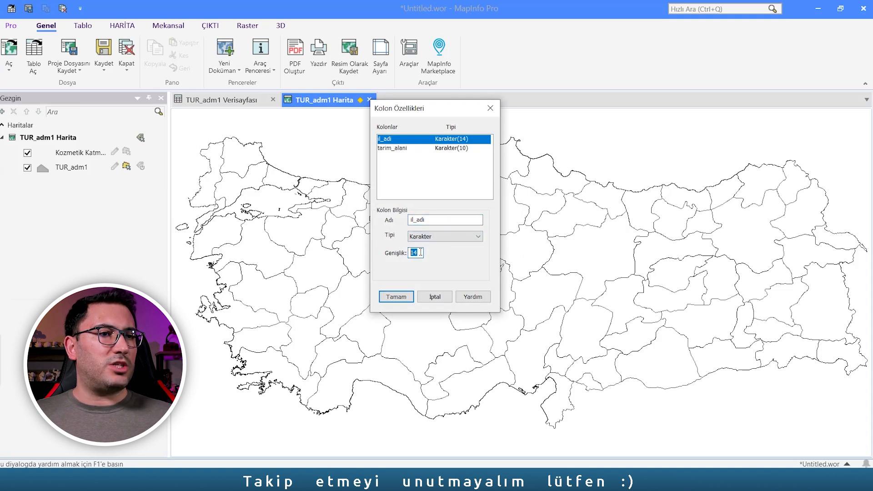
pyautogui.click(400, 147)
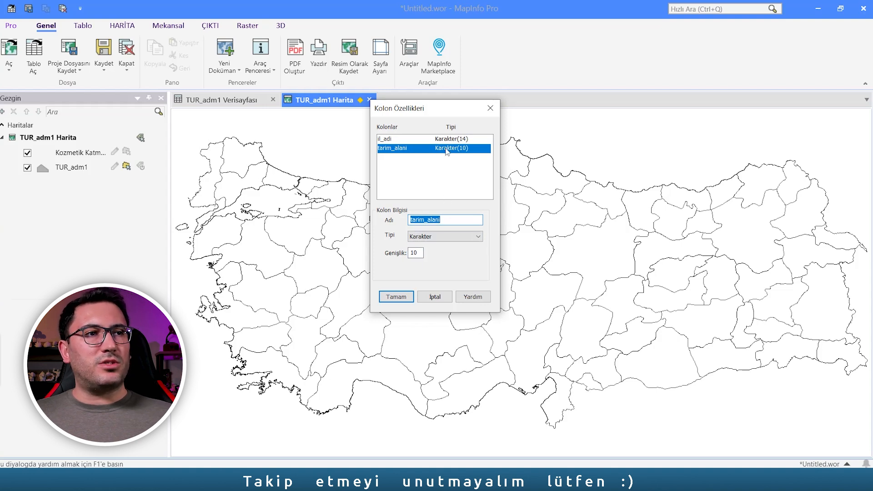
pyautogui.click(426, 237)
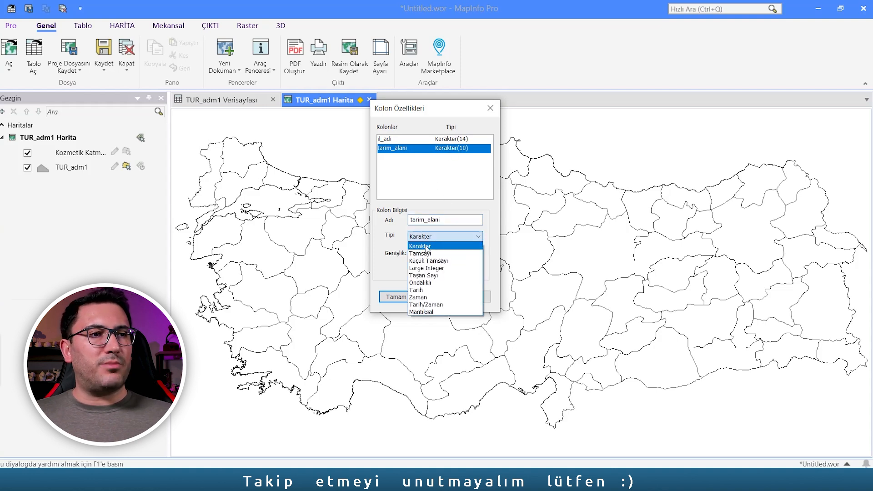
pyautogui.click(422, 275)
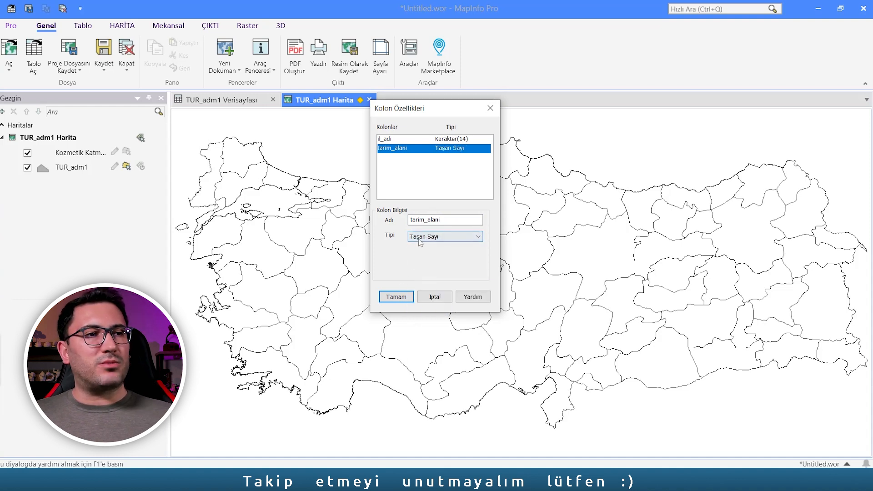
pyautogui.click(408, 303)
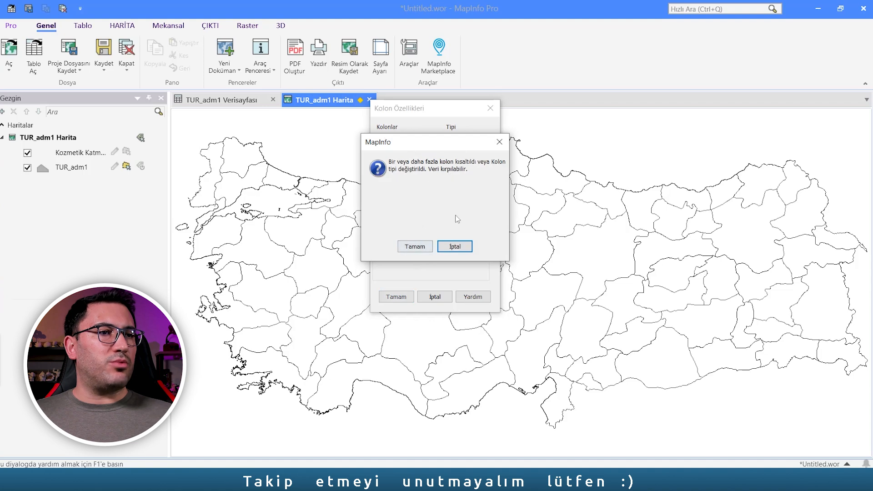
pyautogui.click(415, 246)
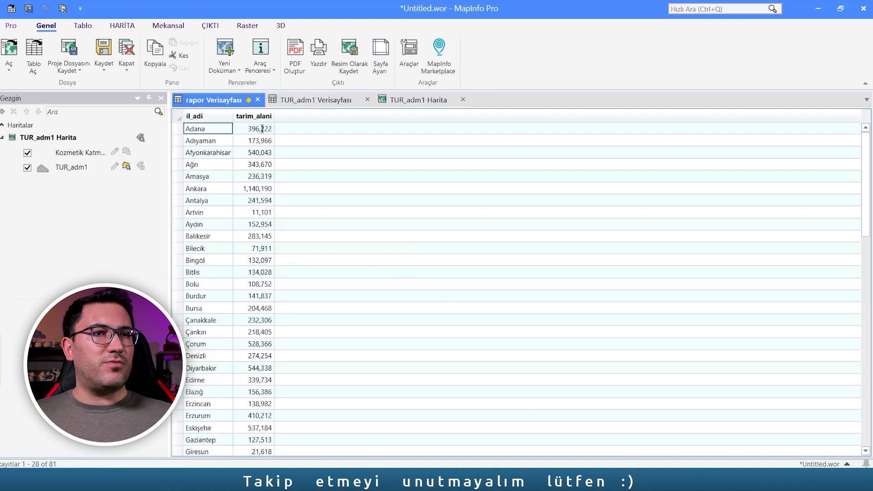
# - Review the imported rapor table alongside the TUR_adm1 map and its attribute table
pyautogui.moveTo(274, 116); pyautogui.dragTo(275, 116)
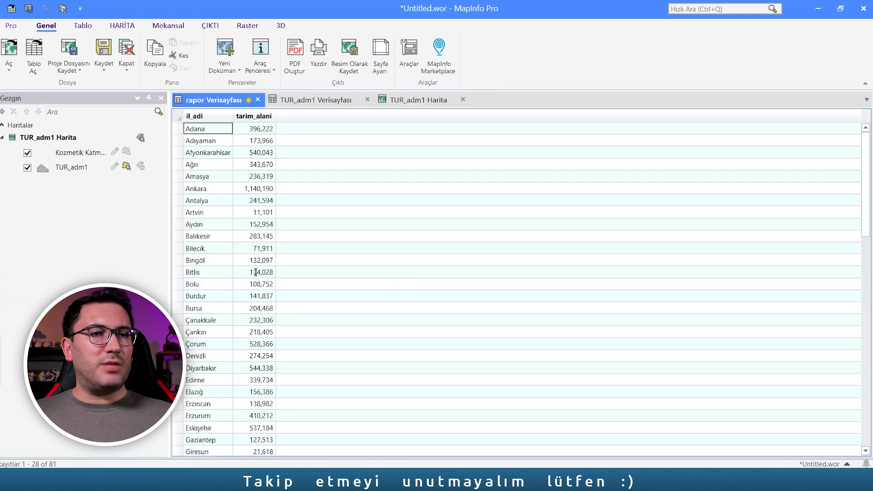
pyautogui.click(406, 101)
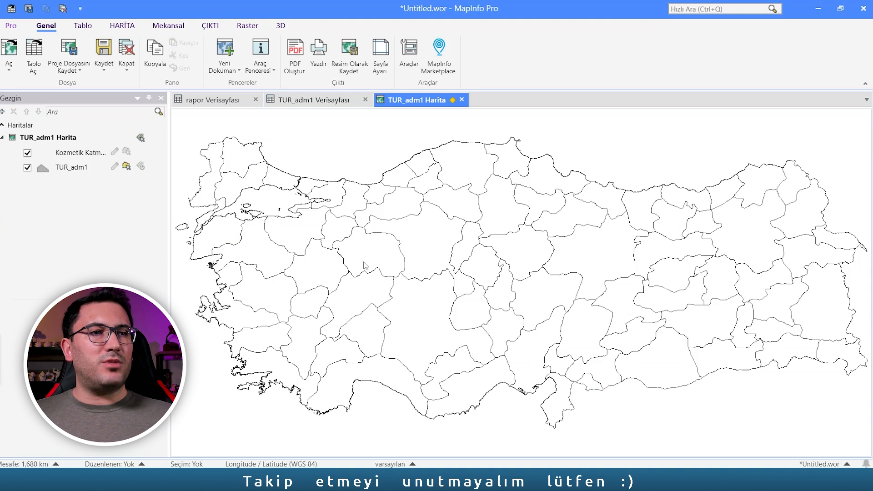
pyautogui.click(211, 100)
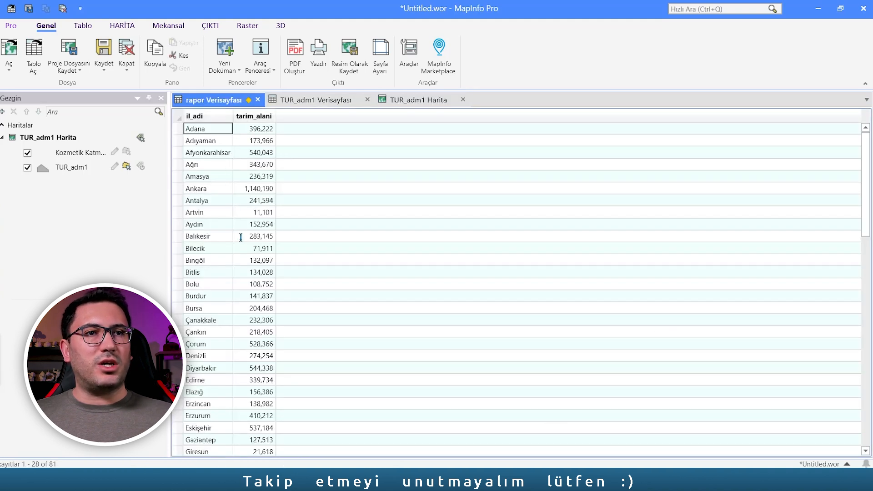
pyautogui.click(409, 100)
pyautogui.click(318, 100)
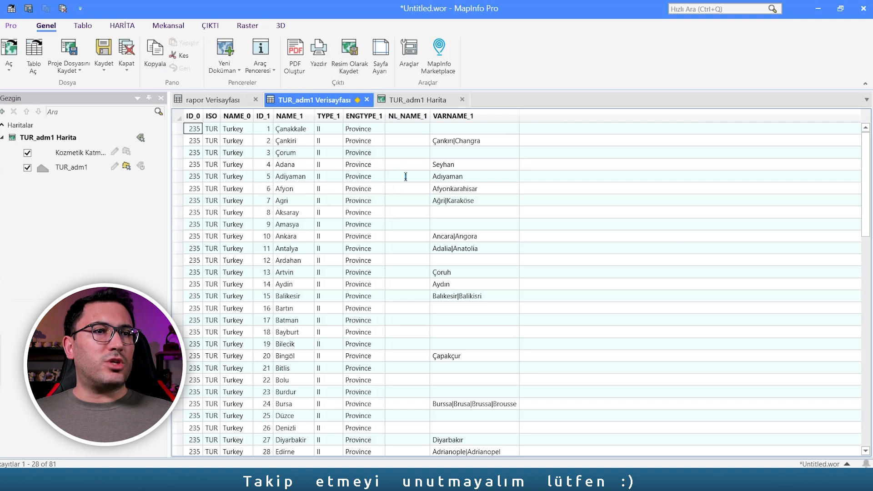
# - Modify the TUR_adm1 table structure by removing every column except NAME_1
pyautogui.click(89, 27)
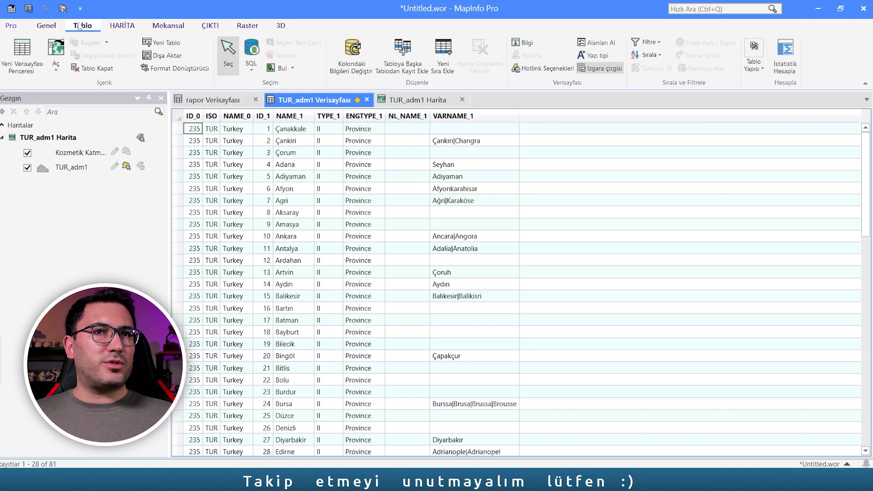
pyautogui.click(760, 68)
pyautogui.click(763, 117)
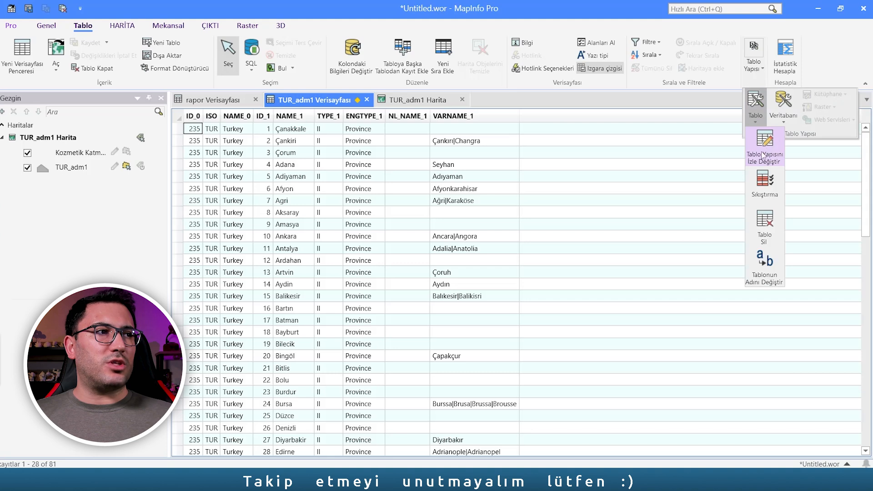
pyautogui.click(764, 156)
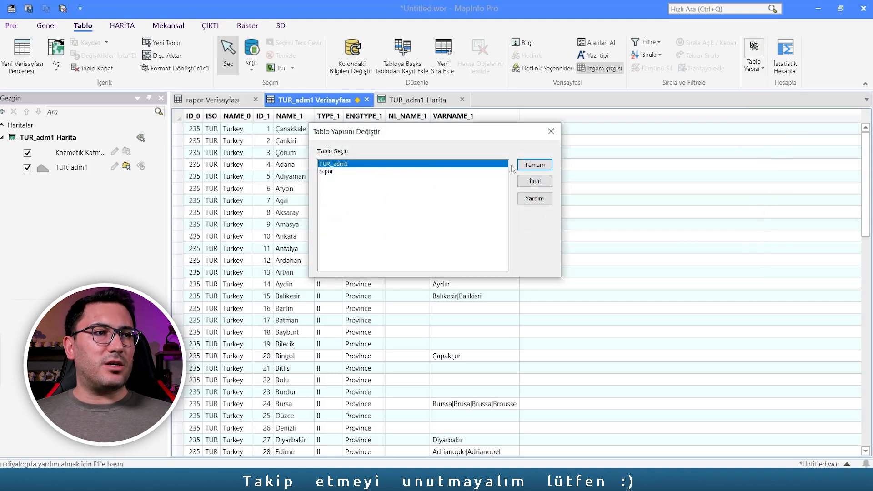
pyautogui.click(534, 164)
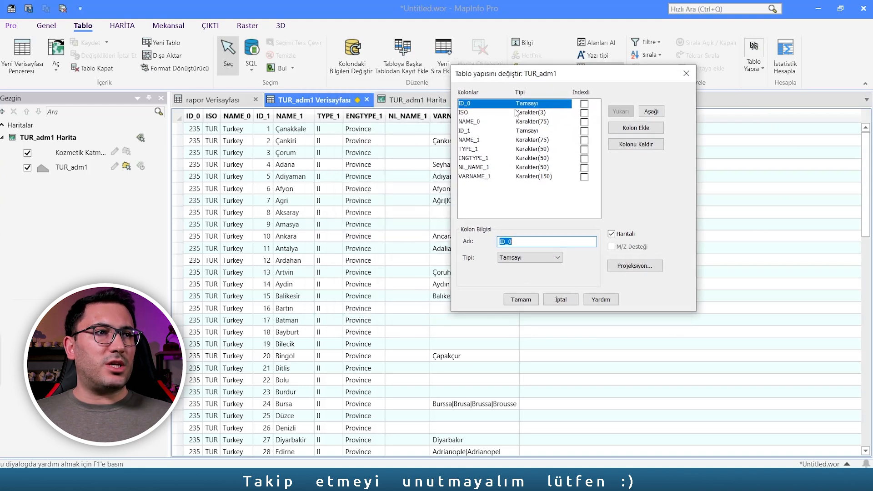
pyautogui.click(653, 147)
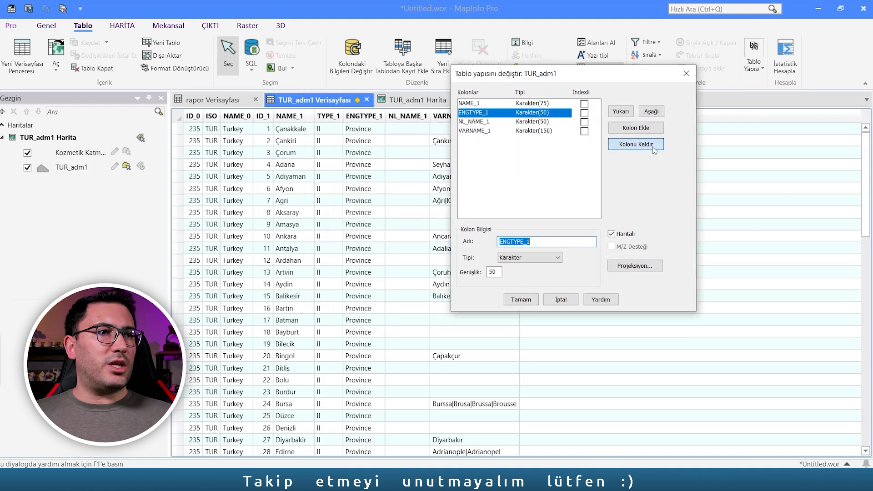
pyautogui.click(653, 147)
pyautogui.click(653, 147)
pyautogui.click(653, 144)
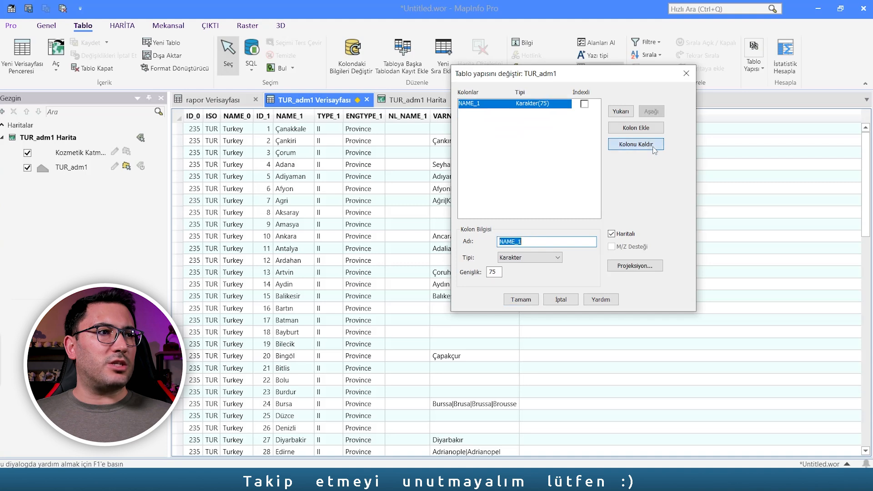
# - Add two columns named "alan" and "tarim" to the TUR_adm1 structure, both of type Taşan Sayı
pyautogui.click(635, 127)
pyautogui.write('alan')
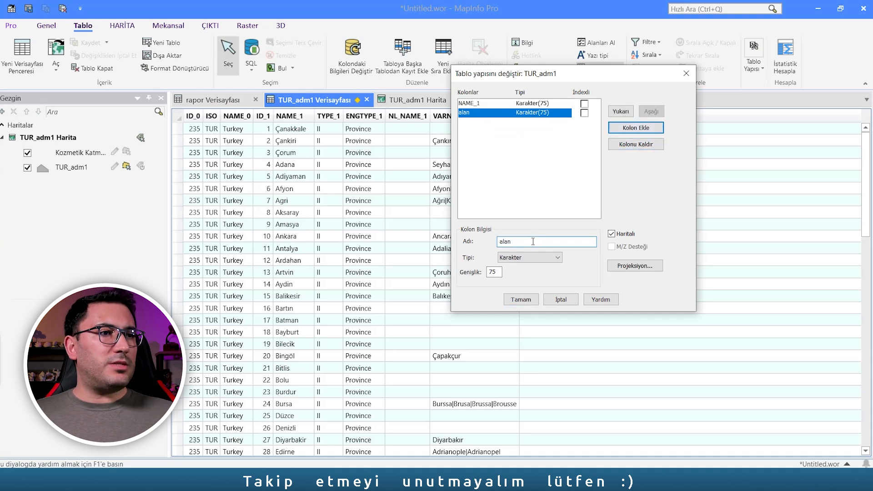
pyautogui.click(522, 258)
pyautogui.click(516, 298)
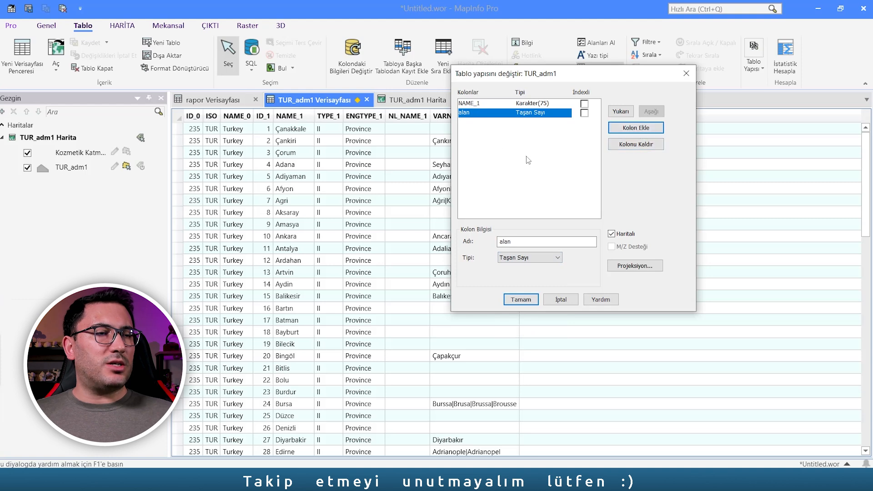
pyautogui.click(646, 130)
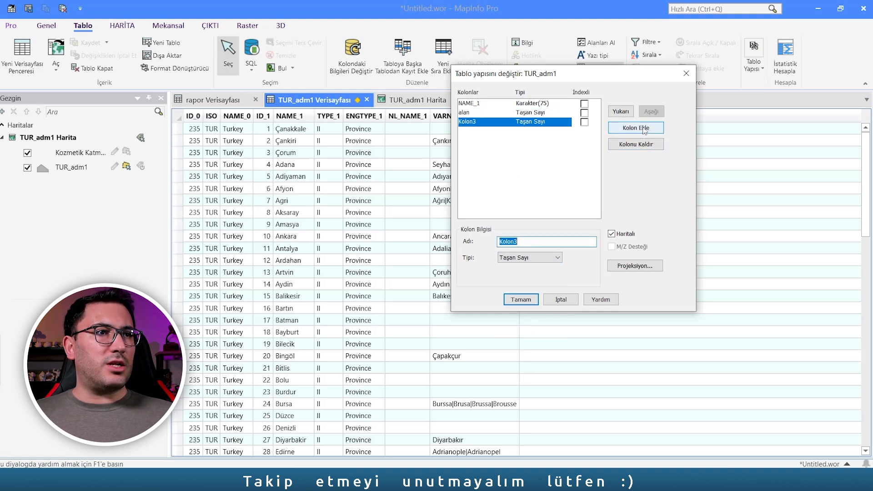
pyautogui.write('tarim')
pyautogui.click(471, 124)
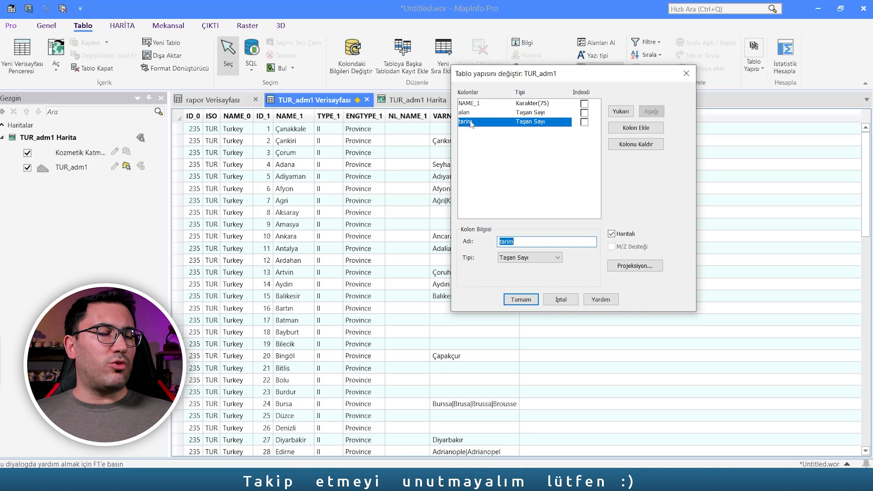
# - Add an "oran" column of type Ondalıklı with width 20 and 1 decimal, and apply the TUR_adm1 structure changes
pyautogui.click(656, 131)
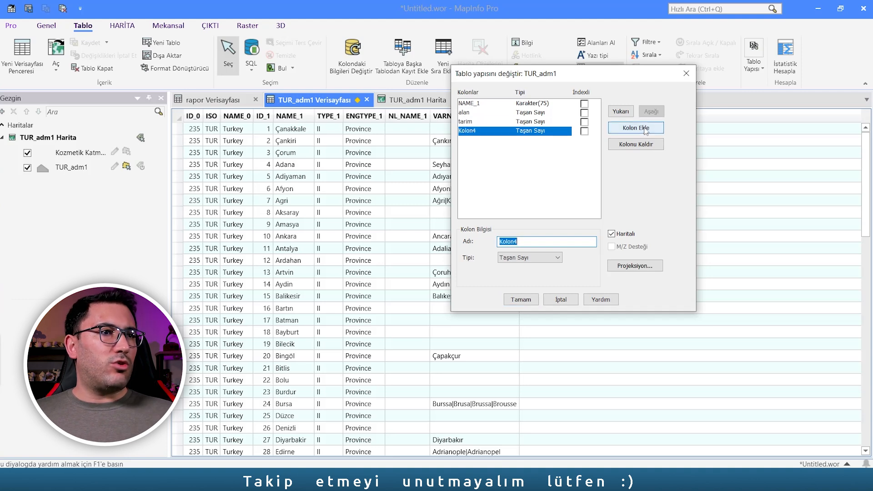
pyautogui.write('oran')
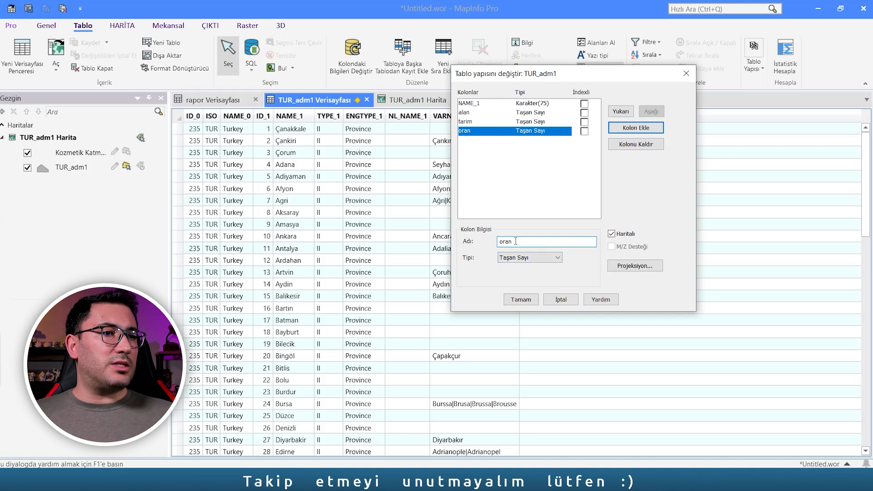
pyautogui.click(527, 258)
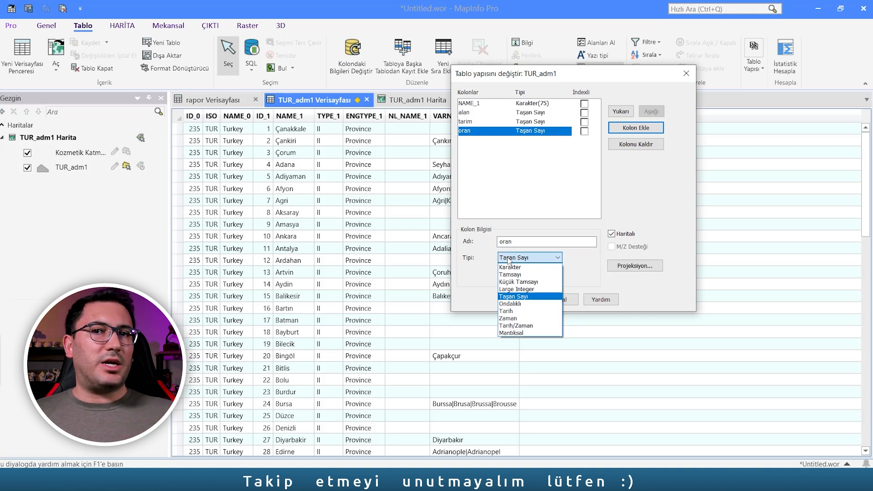
pyautogui.click(510, 304)
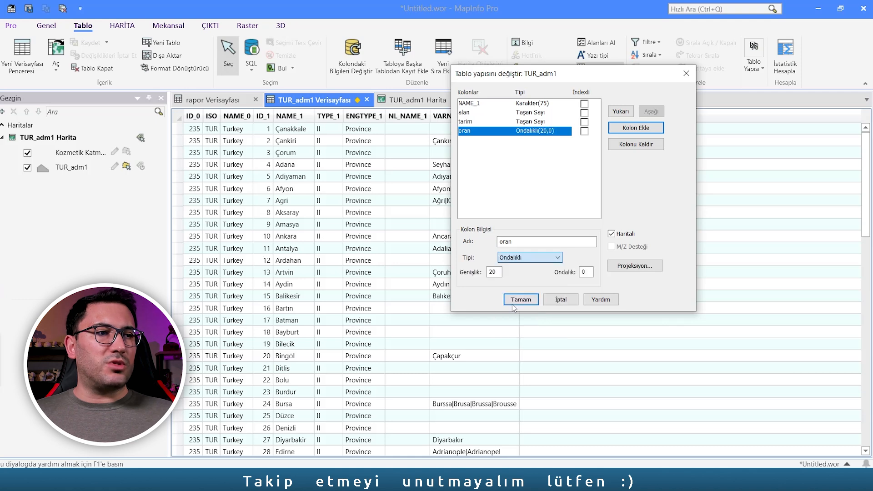
pyautogui.doubleClick(493, 272)
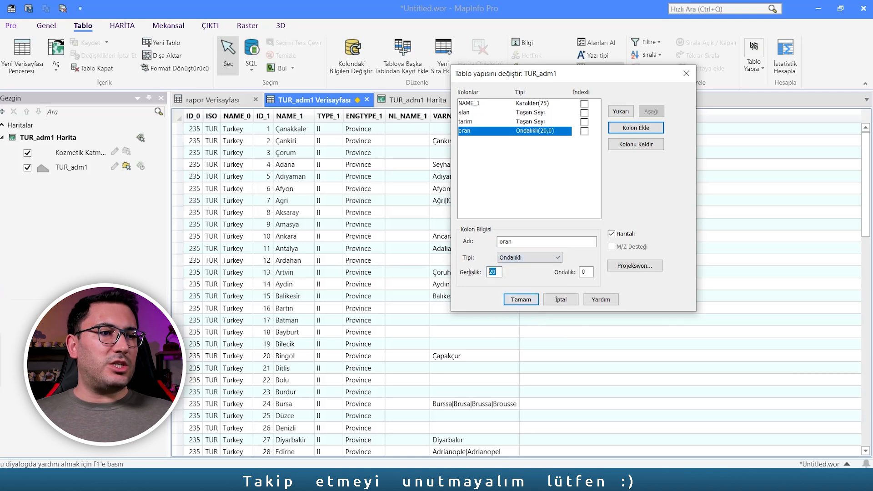
pyautogui.doubleClick(586, 272)
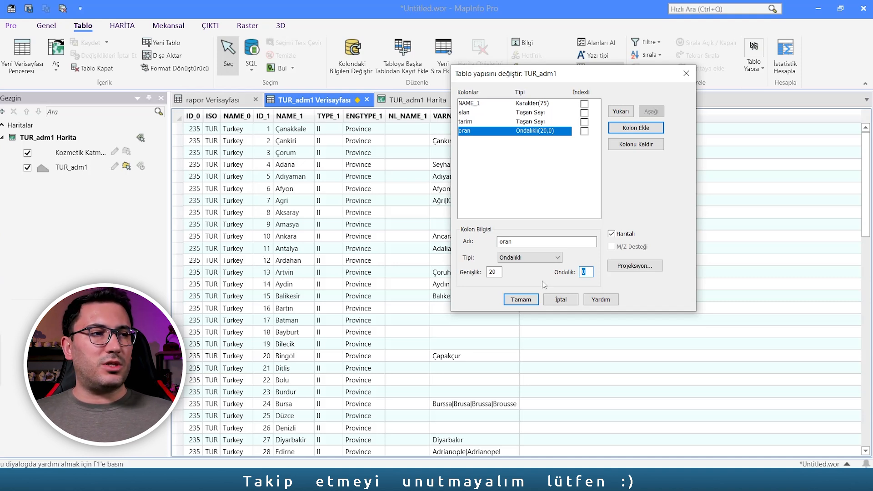
pyautogui.write('1')
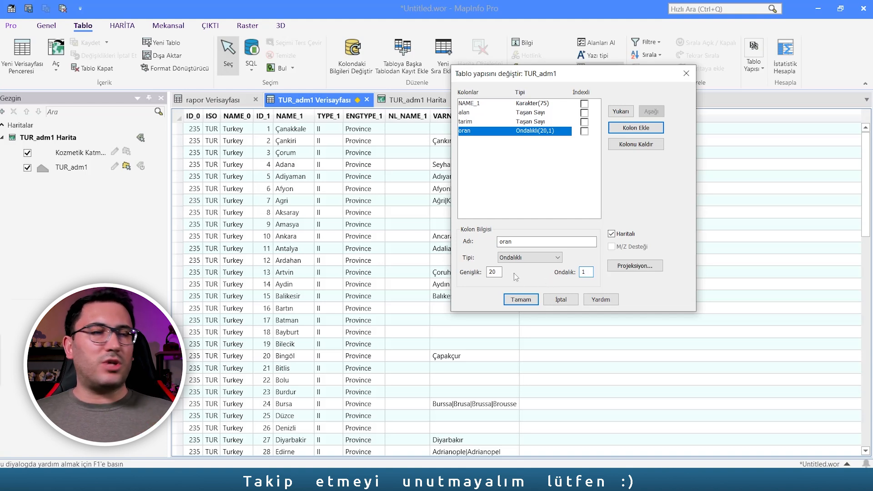
pyautogui.click(521, 299)
pyautogui.click(553, 225)
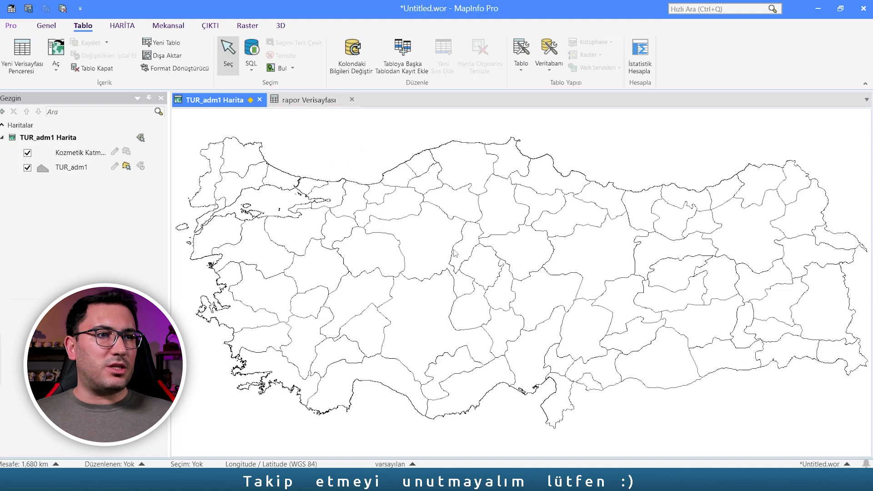
# - Open the TUR_adm1 table in a data browser and widen its alan column
pyautogui.press('F2')
pyautogui.click(431, 188)
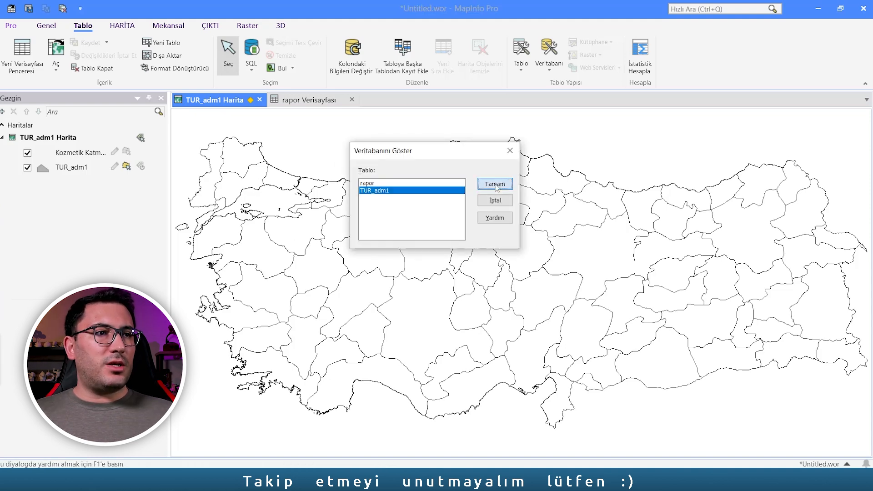
pyautogui.press('Return')
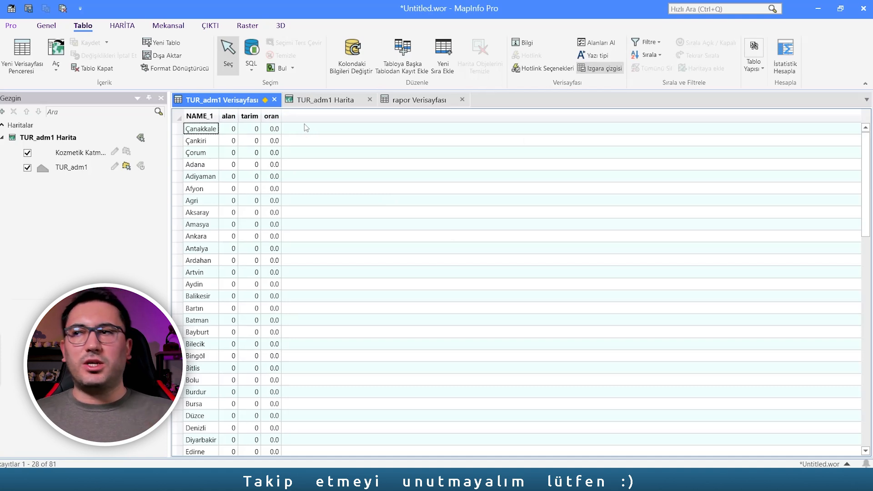
pyautogui.moveTo(238, 116); pyautogui.dragTo(258, 117)
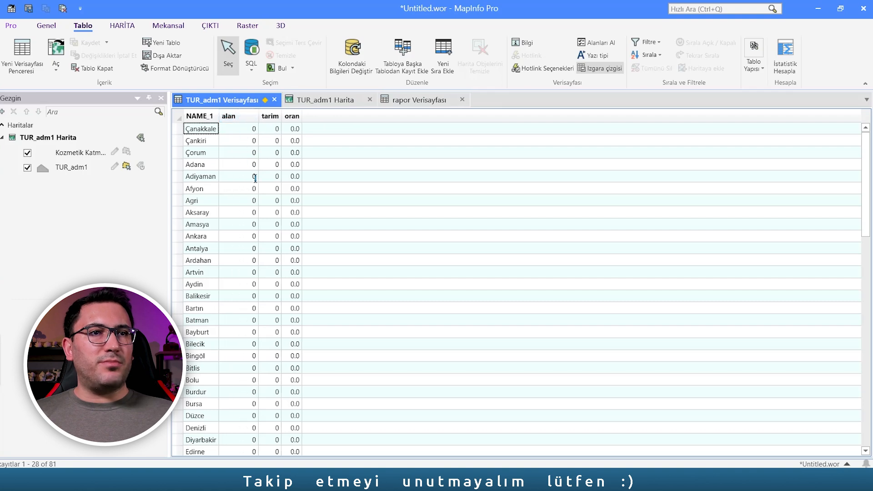
pyautogui.click(354, 55)
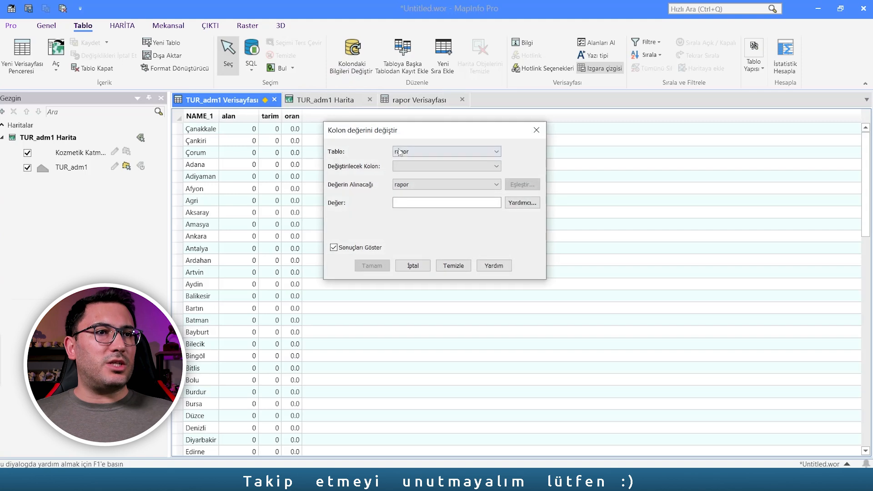
pyautogui.click(421, 151)
pyautogui.click(414, 169)
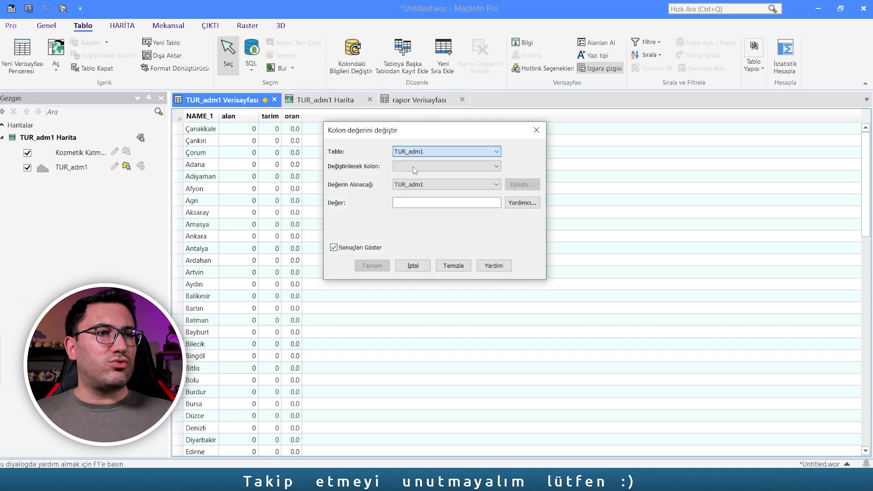
pyautogui.click(537, 130)
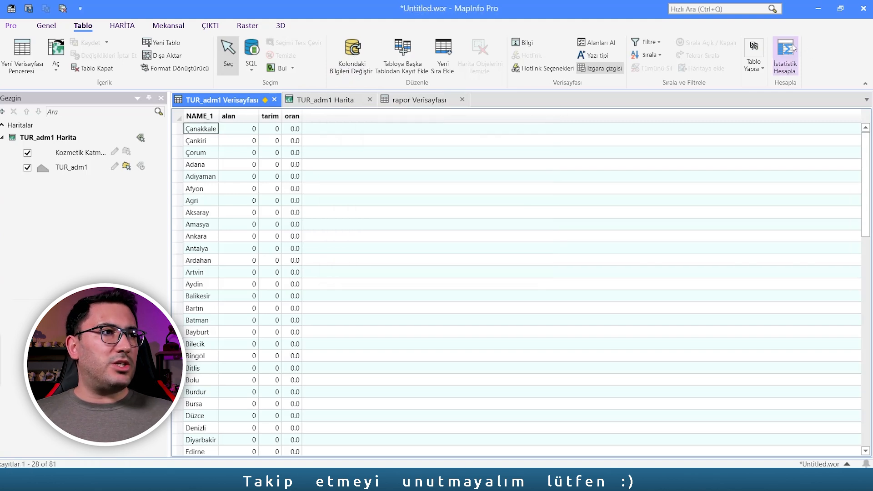
# - Rename the TUR_adm1 table as "iller"
pyautogui.click(755, 64)
pyautogui.click(764, 276)
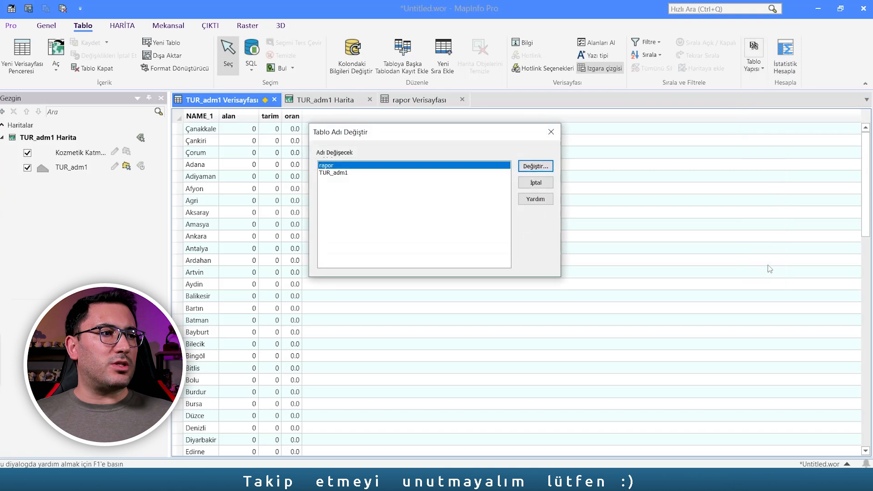
pyautogui.click(405, 175)
pyautogui.click(534, 165)
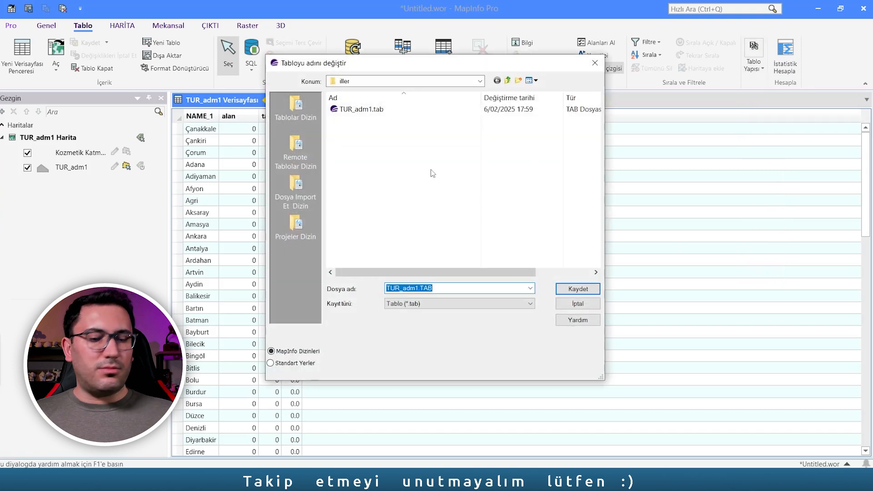
pyautogui.write('iller')
pyautogui.click(582, 289)
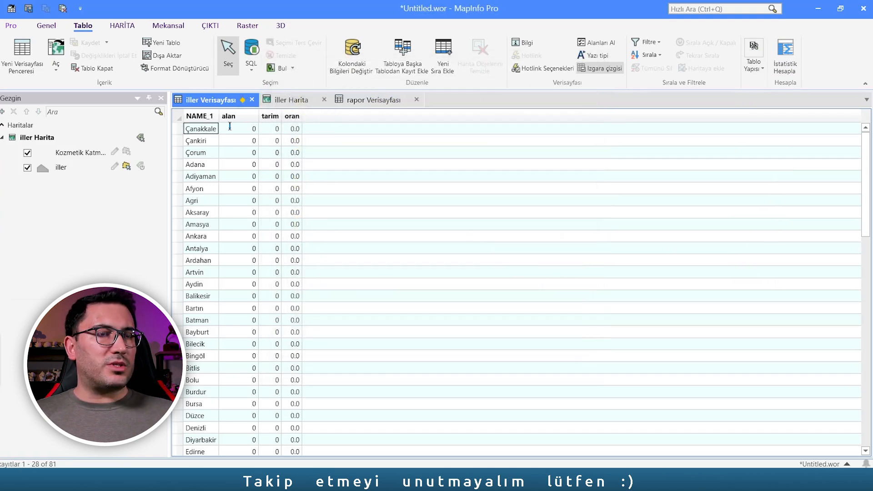
# - Update the alan column of the iller table with the expression Area(obj, "hectare"), with Sonuçları Göster turned off
pyautogui.click(352, 52)
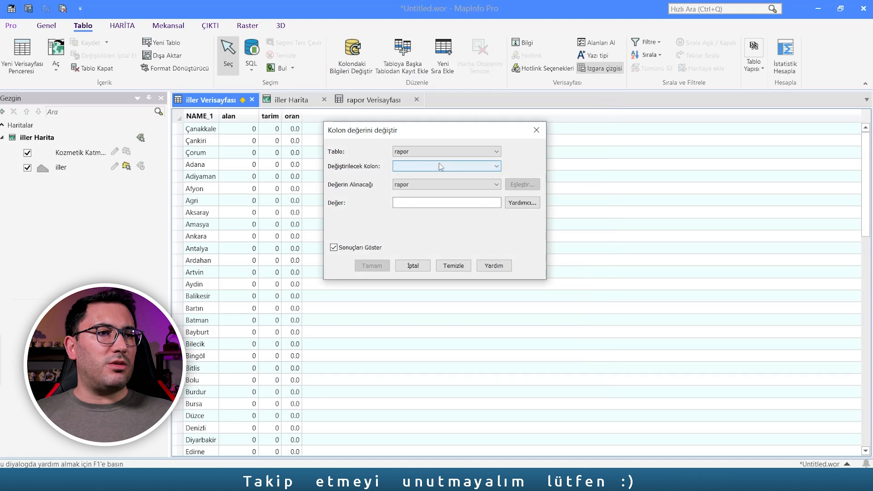
pyautogui.click(437, 152)
pyautogui.click(423, 168)
pyautogui.click(416, 165)
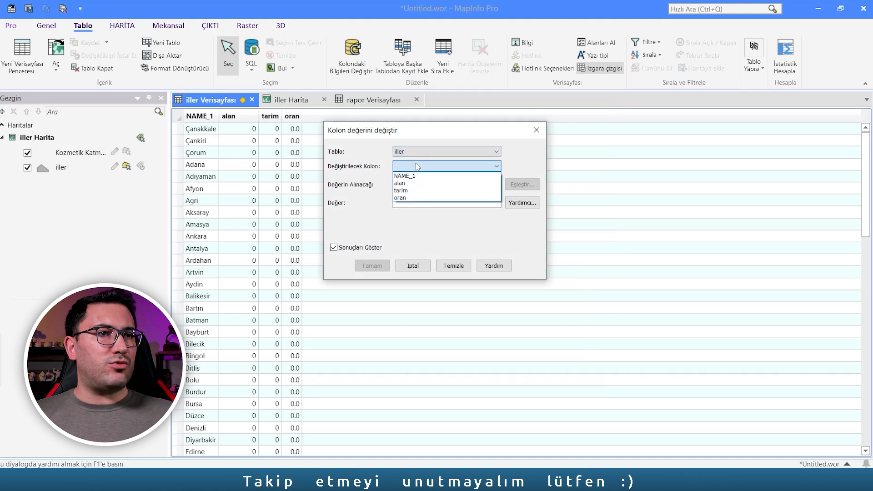
pyautogui.click(410, 183)
pyautogui.click(522, 202)
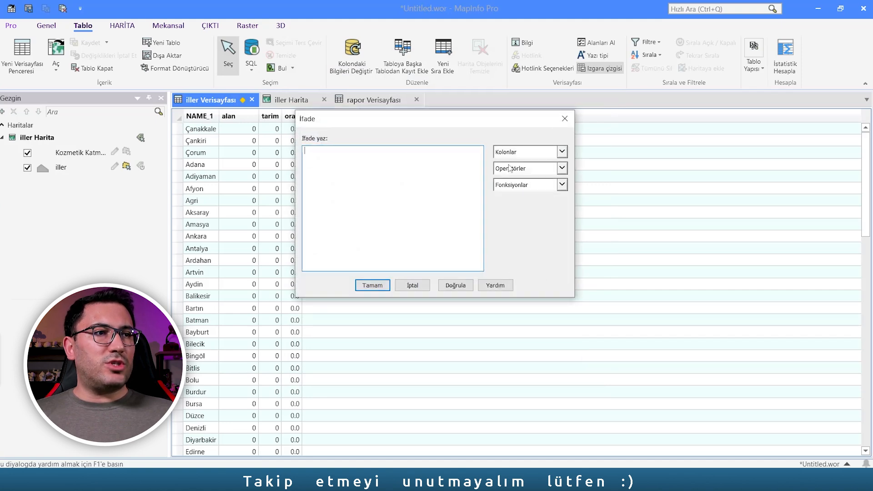
pyautogui.click(562, 184)
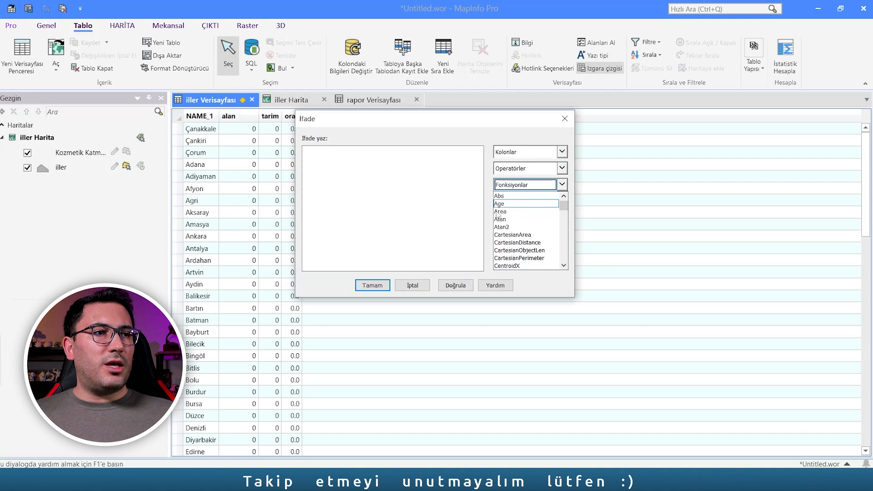
pyautogui.click(506, 212)
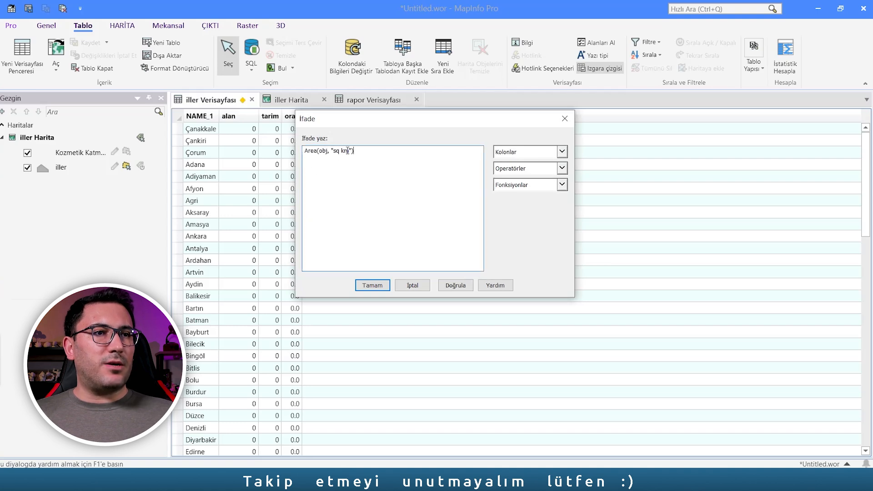
pyautogui.moveTo(333, 151); pyautogui.dragTo(350, 151)
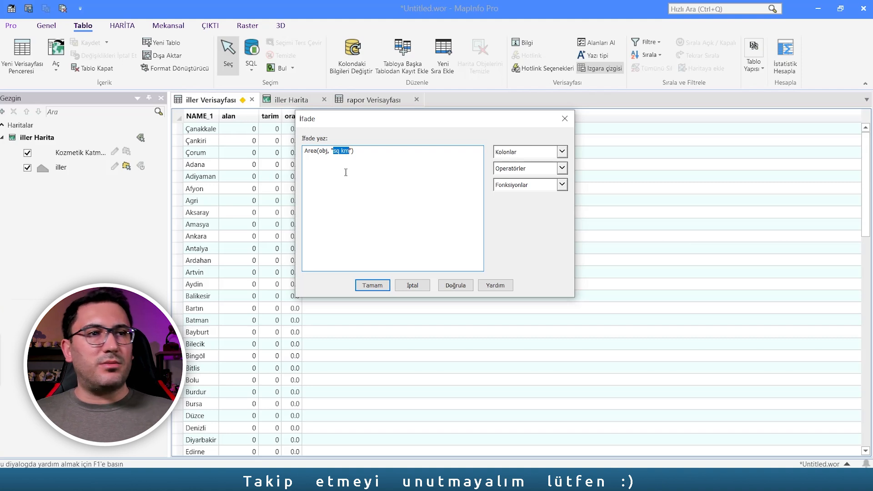
pyautogui.write('hectare')
pyautogui.click(372, 285)
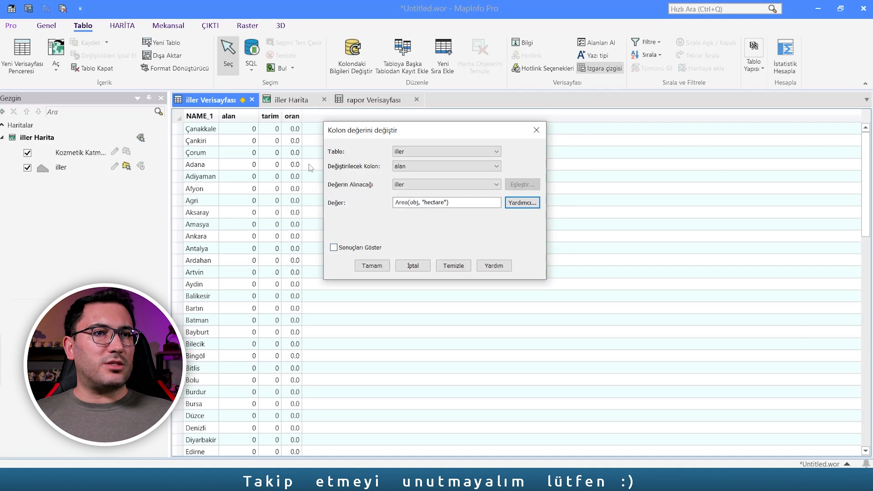
pyautogui.click(373, 267)
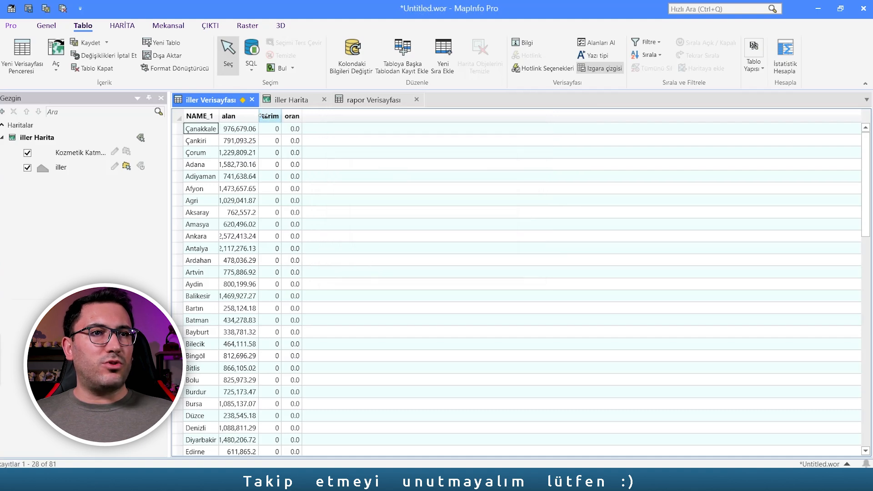
# - Save the iller table edits and widen its alan, tarim and oran columns
pyautogui.moveTo(259, 116); pyautogui.dragTo(273, 116)
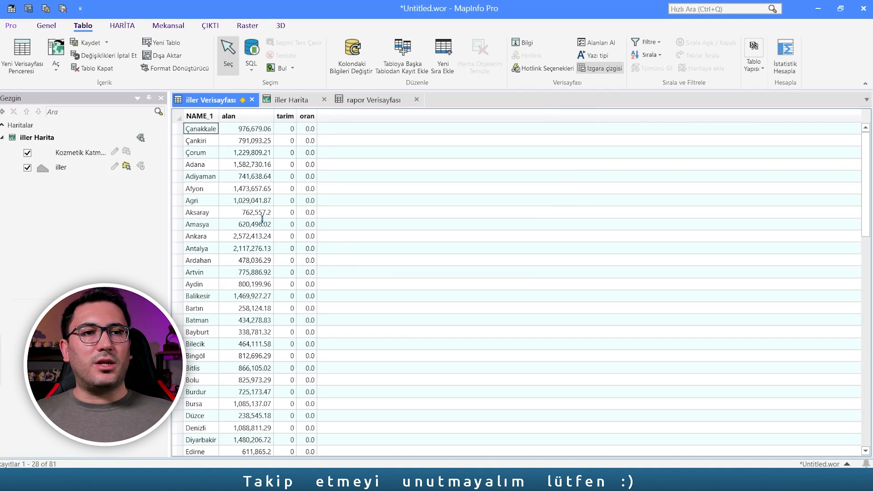
pyautogui.hotkey('ctrl', 's')
pyautogui.click(535, 167)
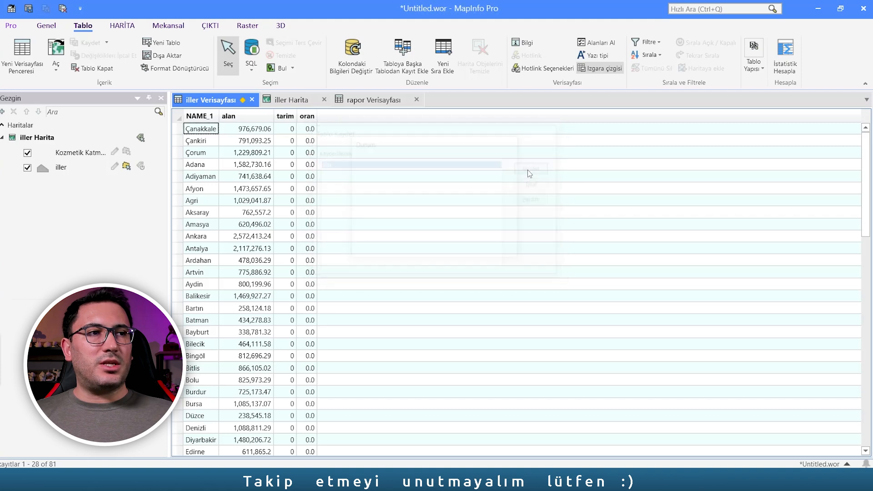
pyautogui.moveTo(296, 116); pyautogui.dragTo(338, 116)
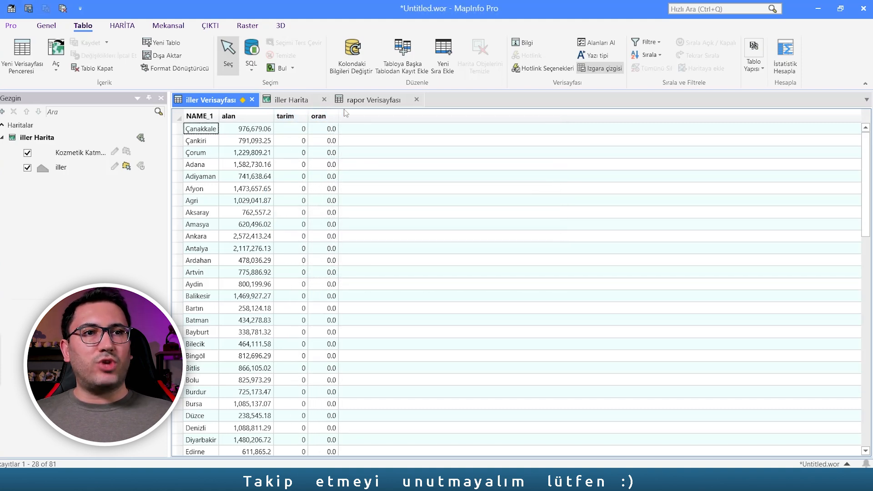
# - Place the rapor table in a new vertical tab group beside the iller table
pyautogui.click(364, 100)
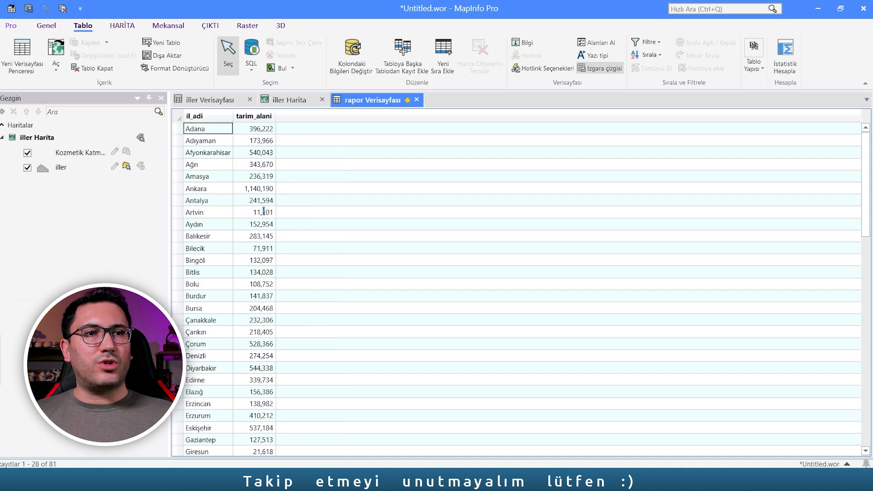
pyautogui.click(219, 100)
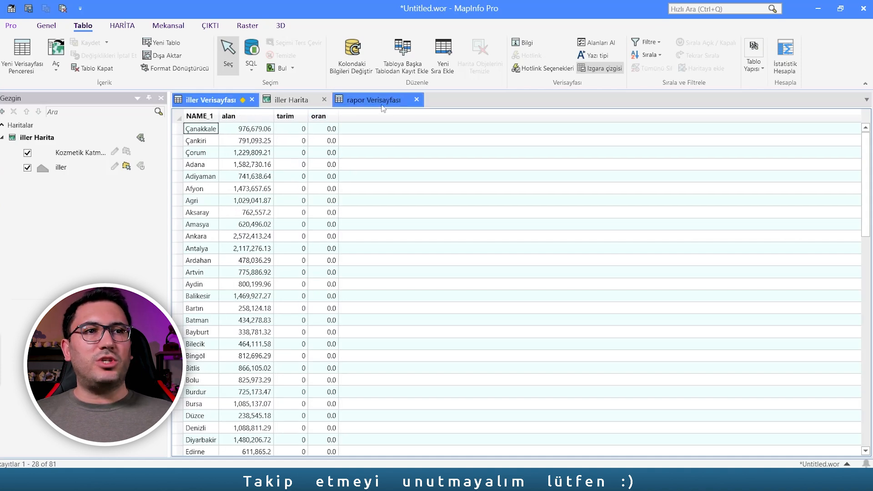
pyautogui.doubleClick(215, 131)
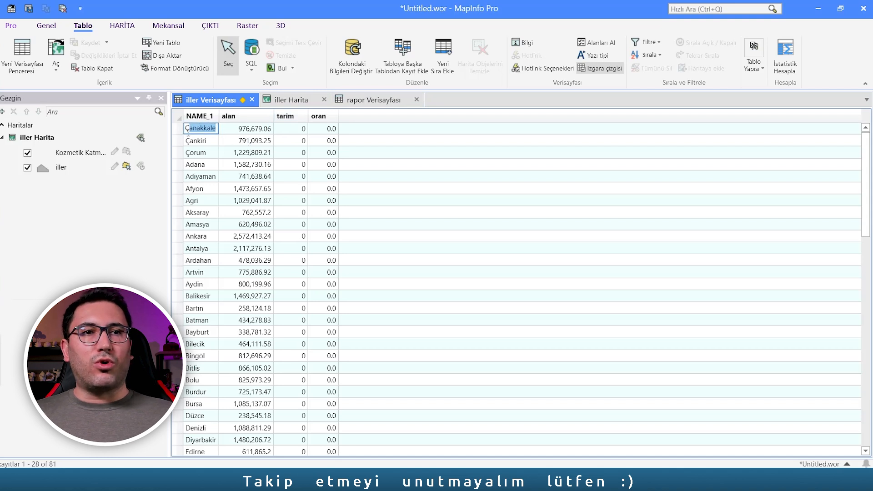
pyautogui.click(381, 101)
pyautogui.rightClick(375, 102)
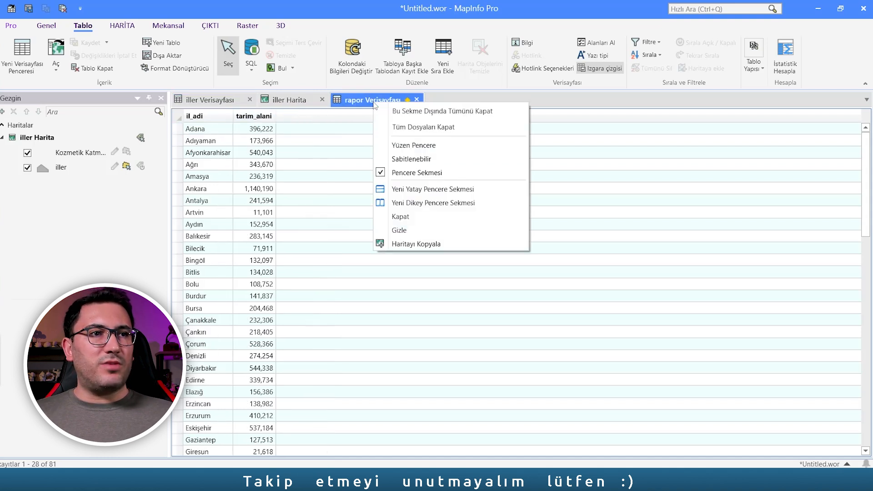
pyautogui.click(398, 203)
# - Compare the Çanakkale entry in NAME_1 of the iller table with il_adi in the rapor table
pyautogui.doubleClick(203, 131)
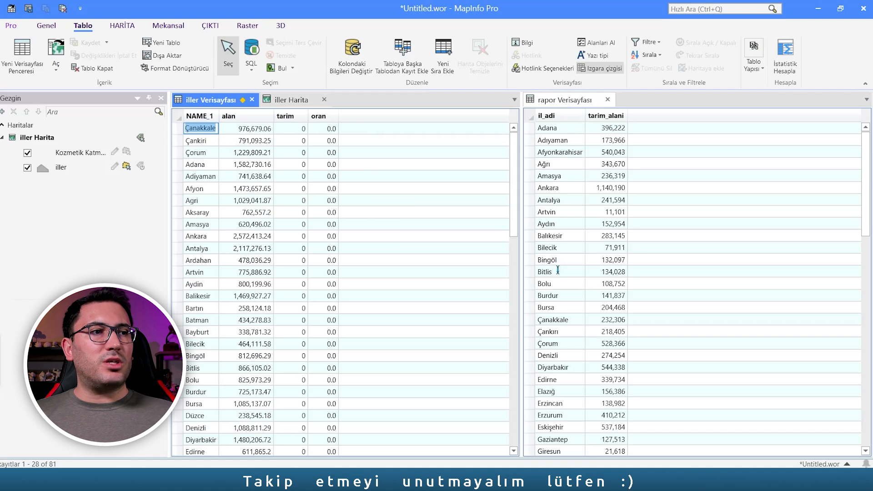
pyautogui.doubleClick(577, 323)
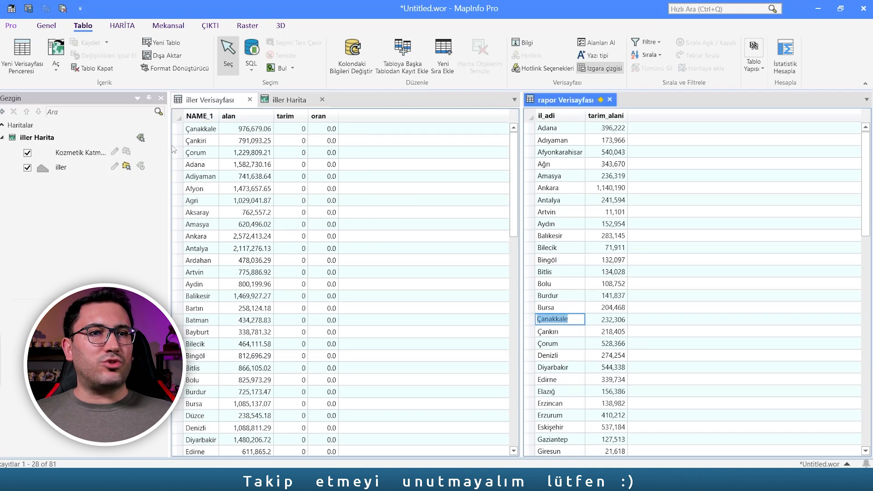
pyautogui.moveTo(187, 128); pyautogui.dragTo(214, 128)
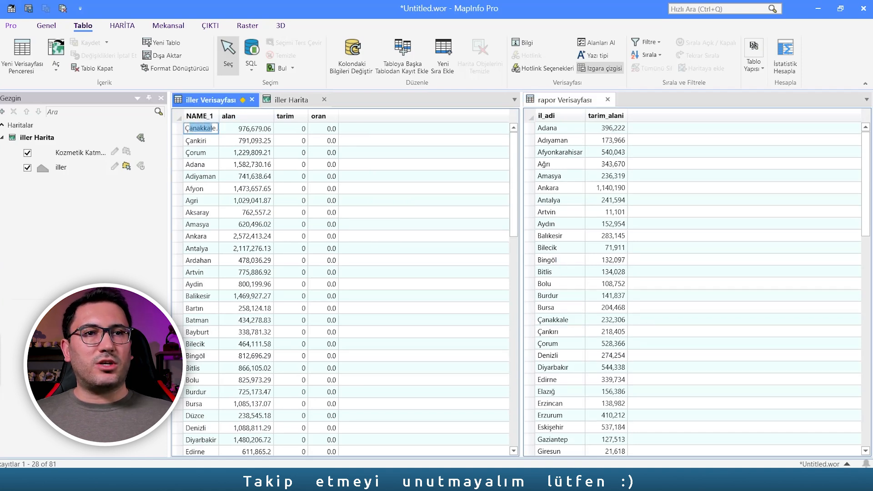
# - Compare Çanakkale's tarim_alani value in the rapor table with its tarim cell in the iller table
pyautogui.click(547, 320)
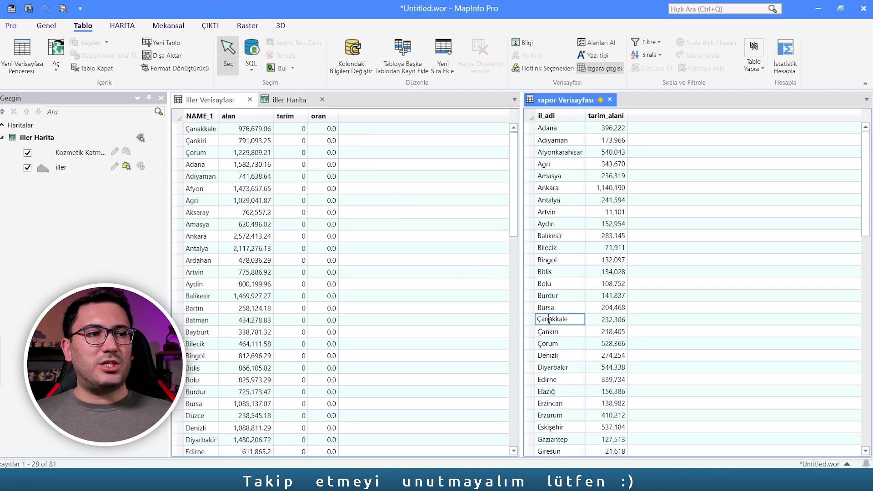
pyautogui.doubleClick(604, 319)
pyautogui.doubleClick(291, 128)
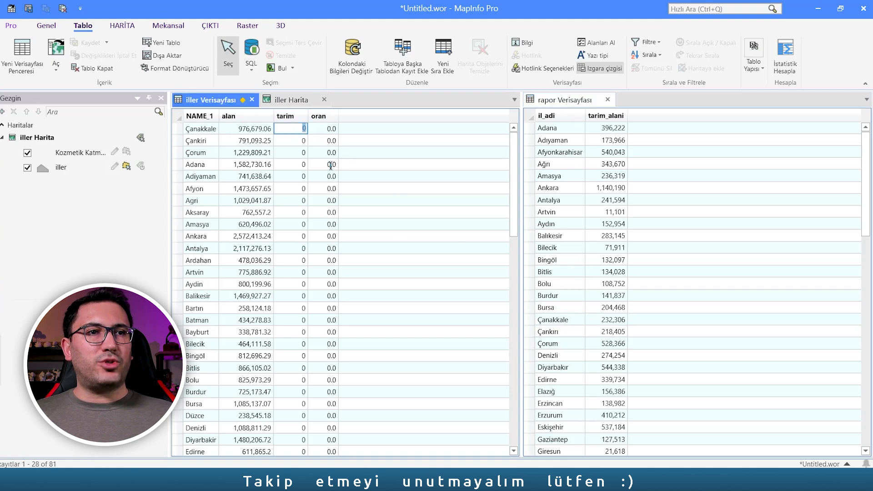
# - Set up a column update for tarim in the iller table, taking the Değer of tarim_alani from the rapor table
pyautogui.click(349, 53)
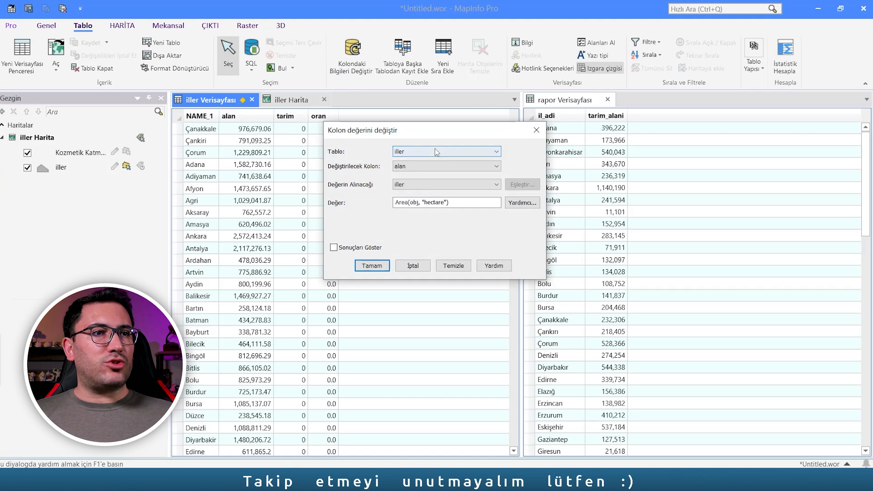
pyautogui.click(421, 166)
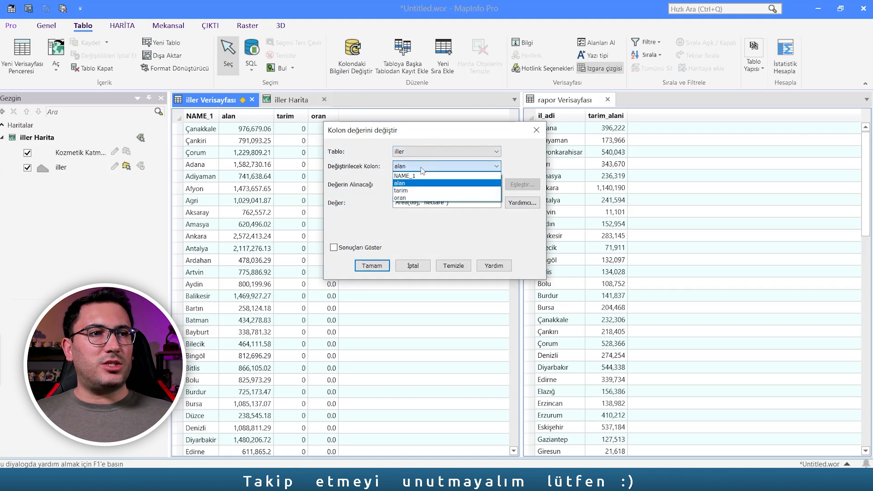
pyautogui.click(392, 184)
pyautogui.click(422, 184)
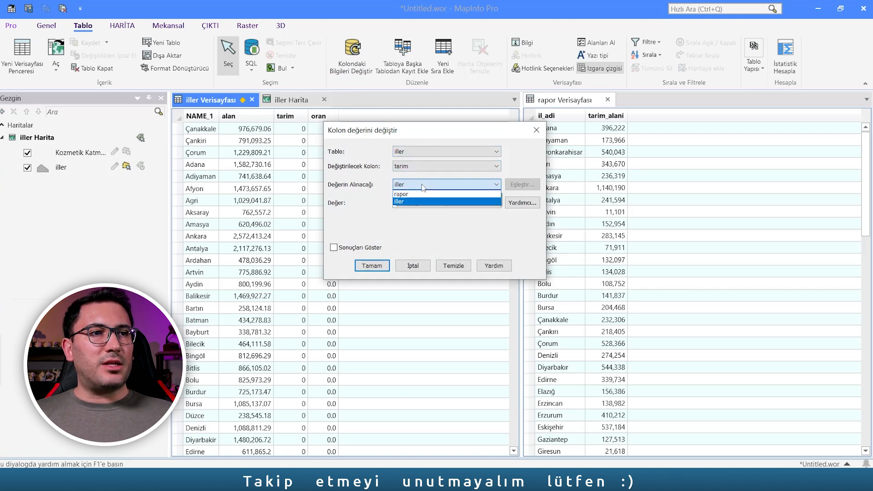
pyautogui.click(401, 194)
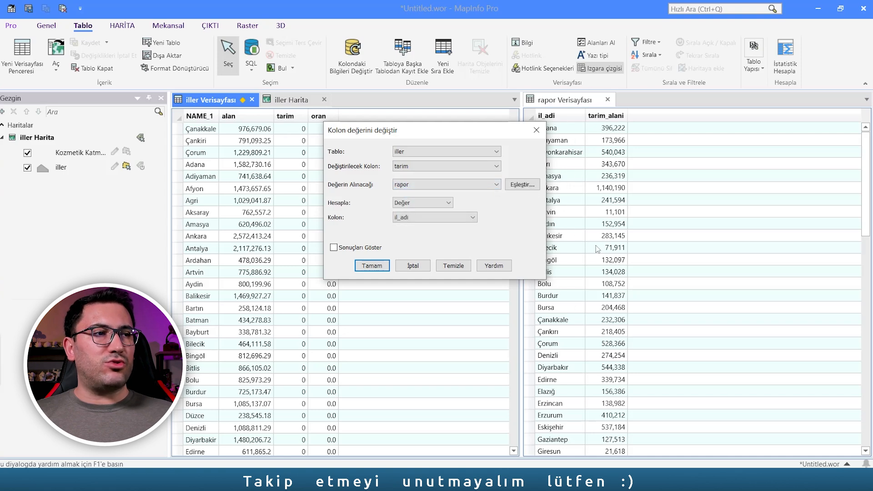
pyautogui.click(411, 219)
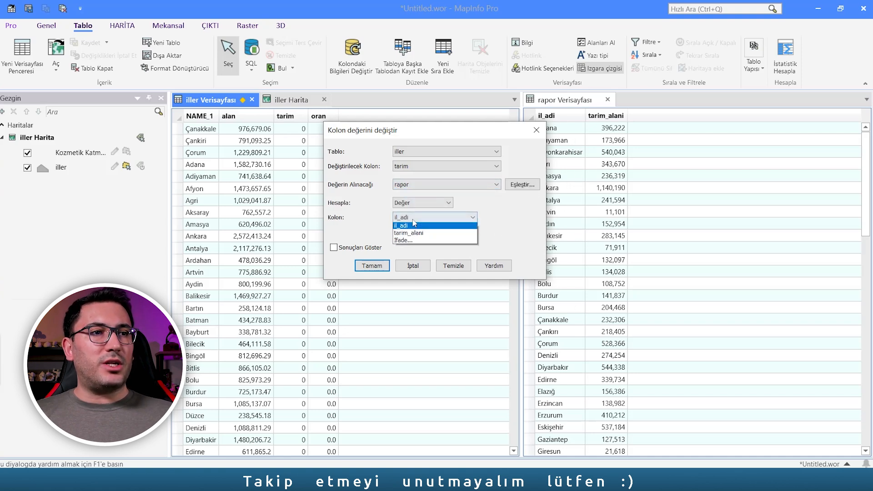
pyautogui.click(408, 235)
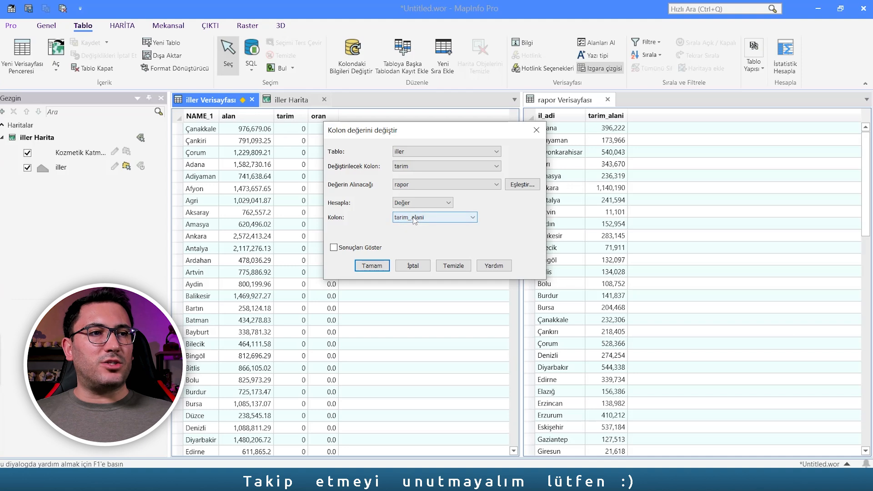
# - Match NAME_1 of iller to il_adi of rapor, run the tarim update, and widen the tarim column
pyautogui.click(528, 186)
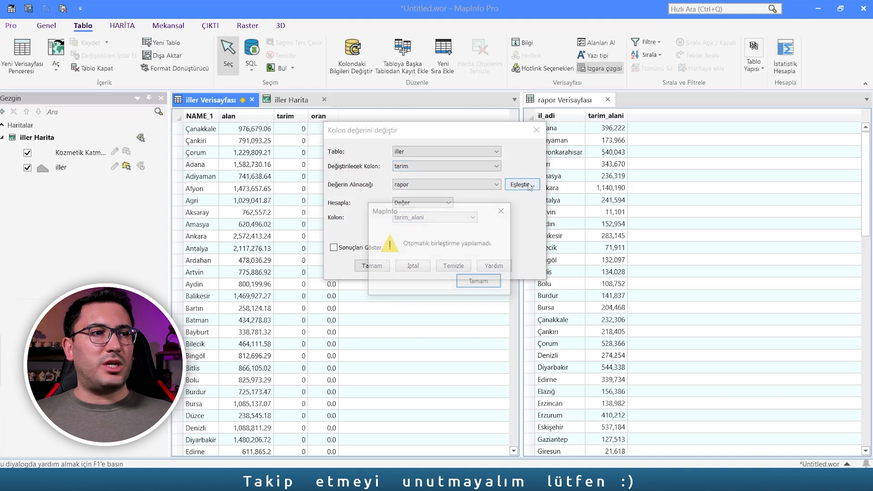
pyautogui.click(485, 287)
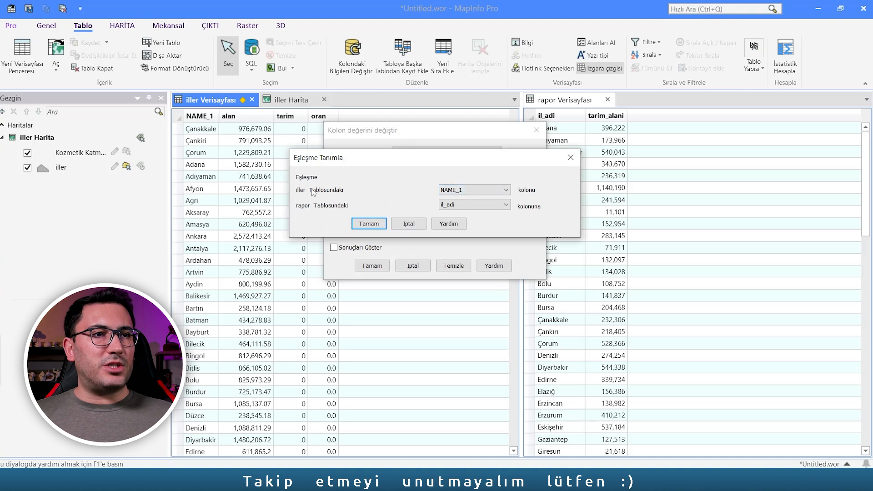
pyautogui.click(477, 191)
pyautogui.click(478, 194)
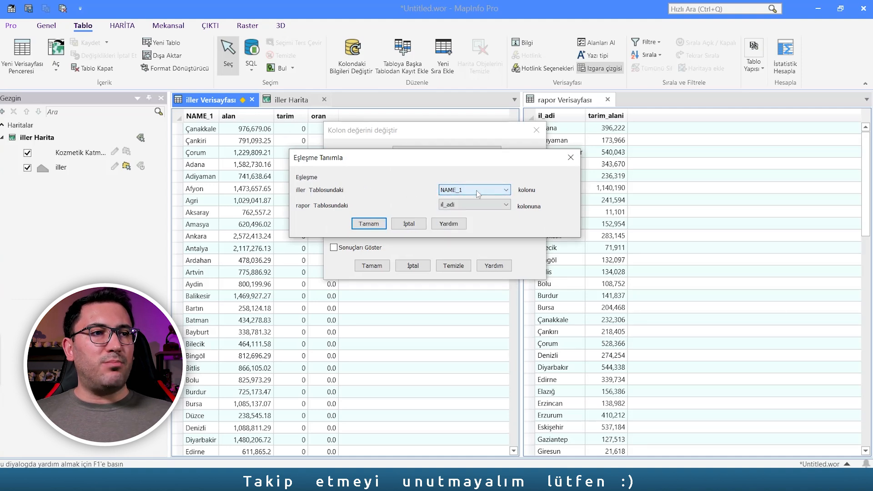
pyautogui.click(479, 205)
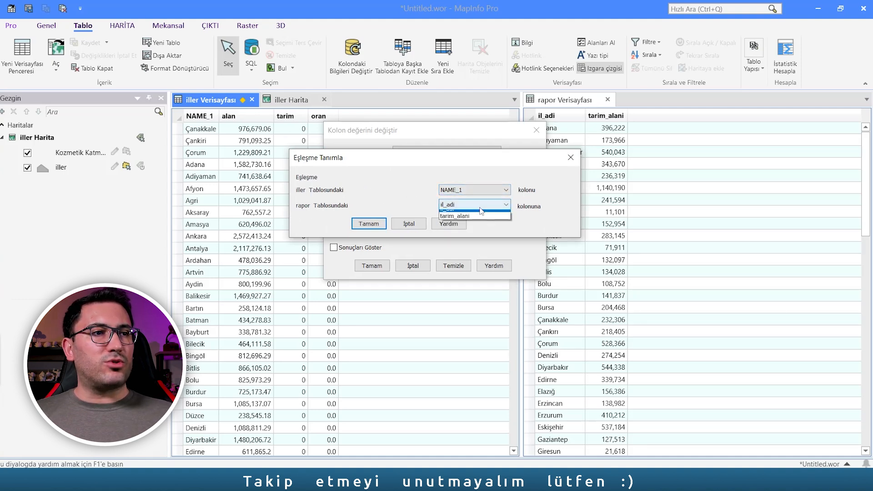
pyautogui.click(558, 215)
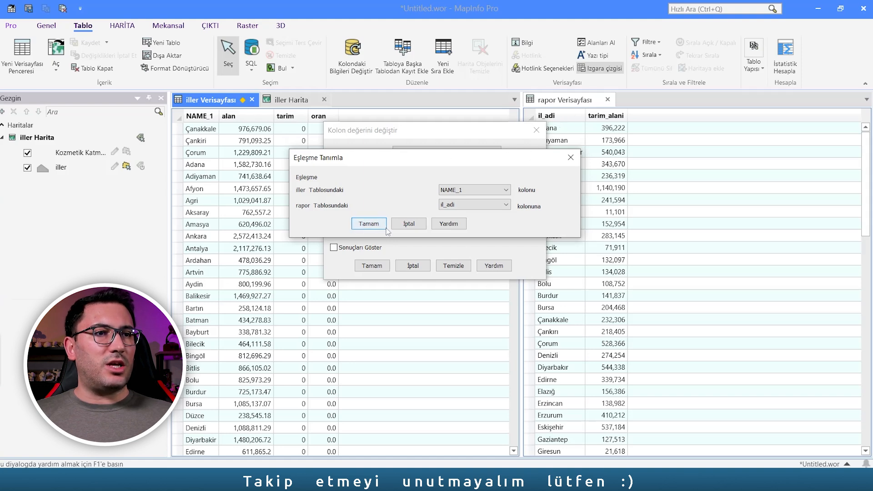
pyautogui.click(368, 223)
pyautogui.click(372, 266)
pyautogui.moveTo(307, 121); pyautogui.dragTo(328, 122)
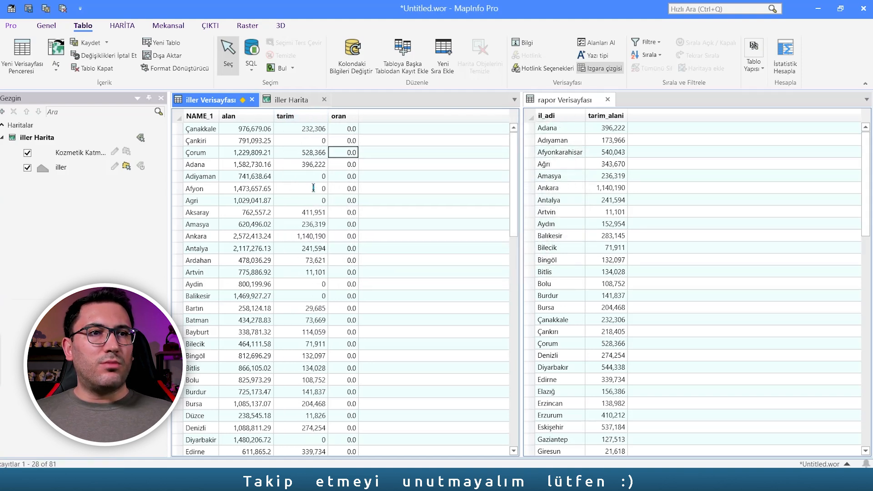
# - Examine the iller rows with zero tarim, comparing the spelling of Çankiri in NAME_1 with il_adi in the rapor table
pyautogui.click(301, 141)
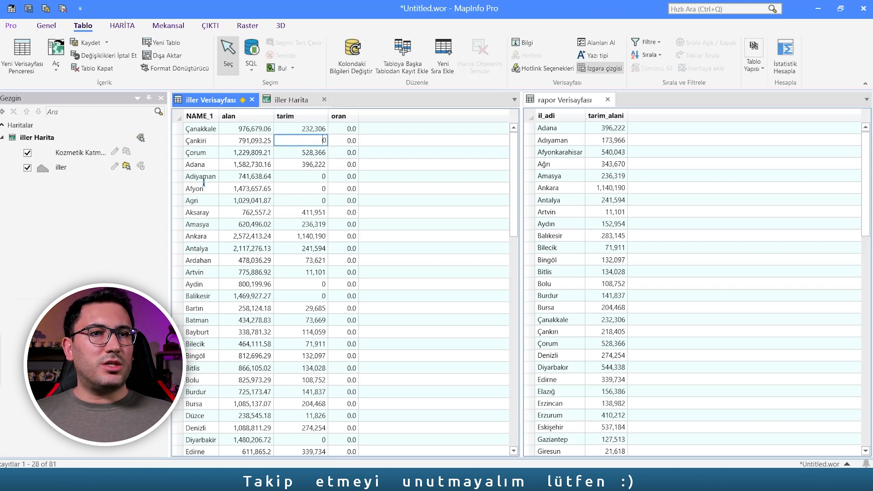
pyautogui.click(305, 185)
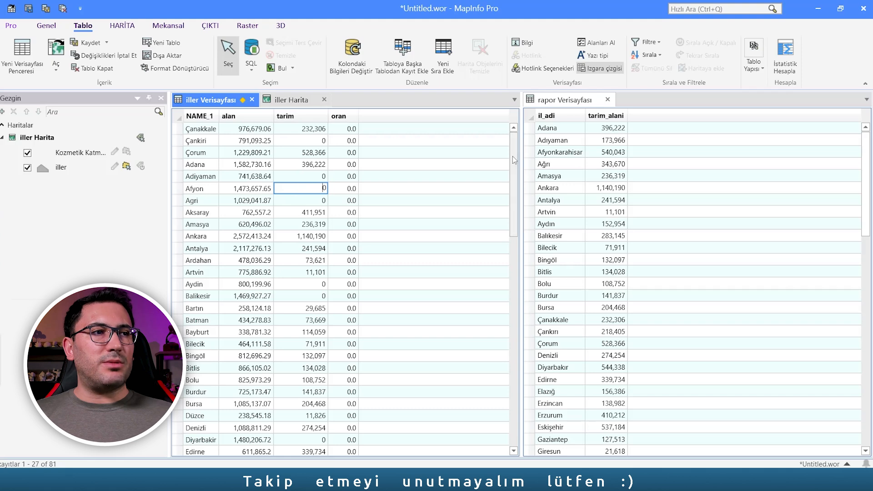
pyautogui.click(207, 140)
pyautogui.click(207, 140)
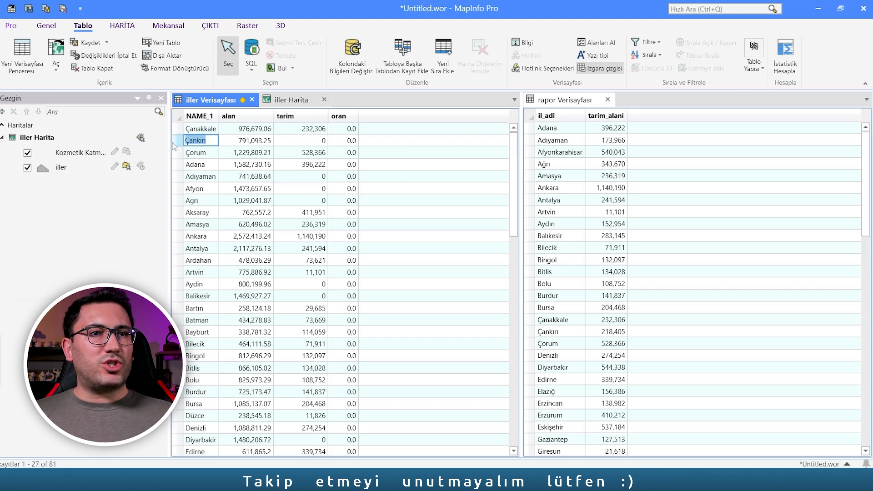
pyautogui.scroll(-1, 565, 245)
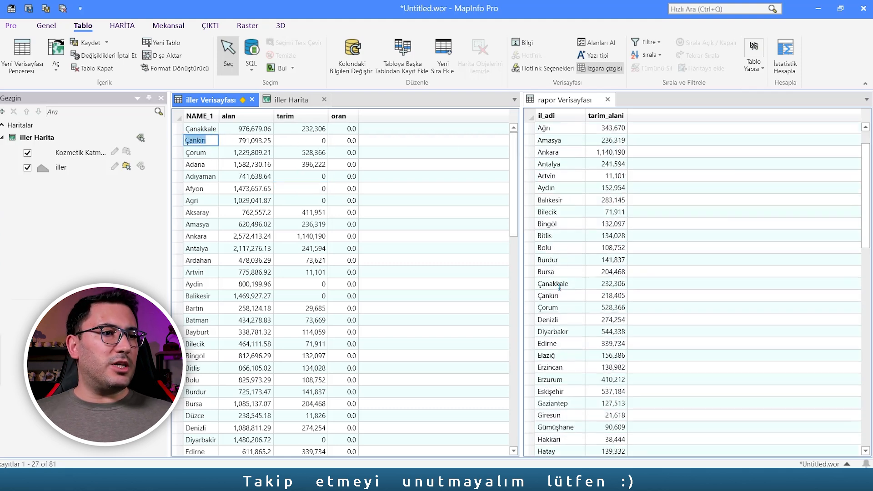
pyautogui.doubleClick(550, 295)
pyautogui.click(558, 295)
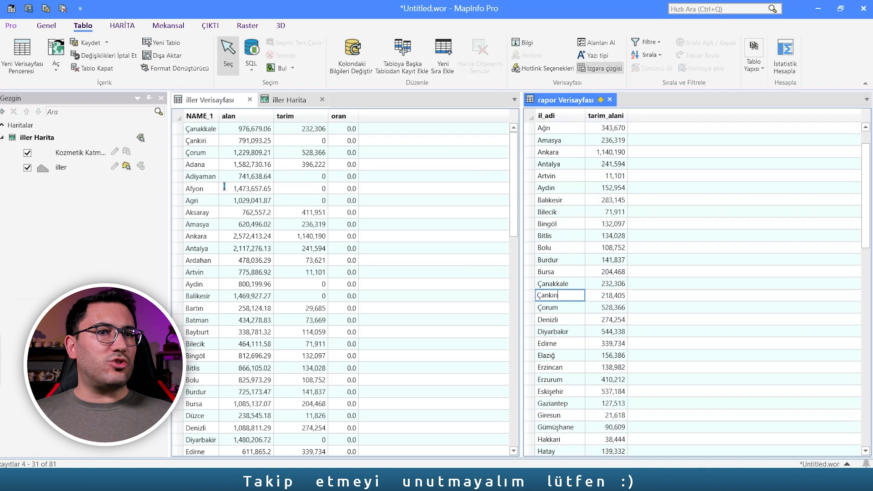
pyautogui.click(210, 142)
pyautogui.click(561, 296)
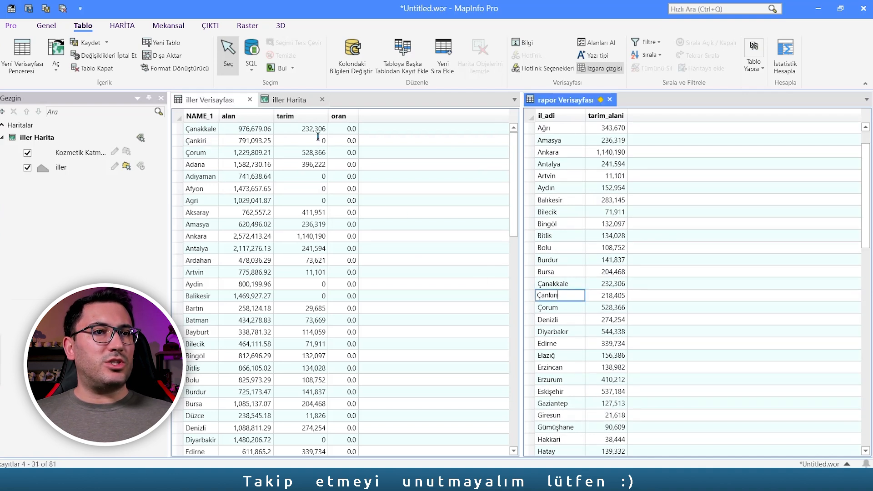
pyautogui.click(297, 140)
pyautogui.click(209, 141)
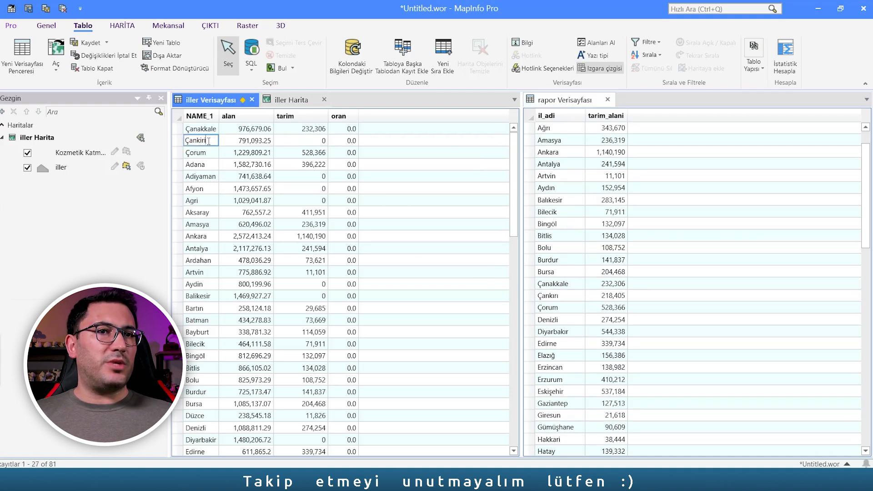
# - Sort the iller table by tarim in ascending order and save it with the province names corrected to the rapor spelling
pyautogui.click(305, 114)
pyautogui.click(305, 115)
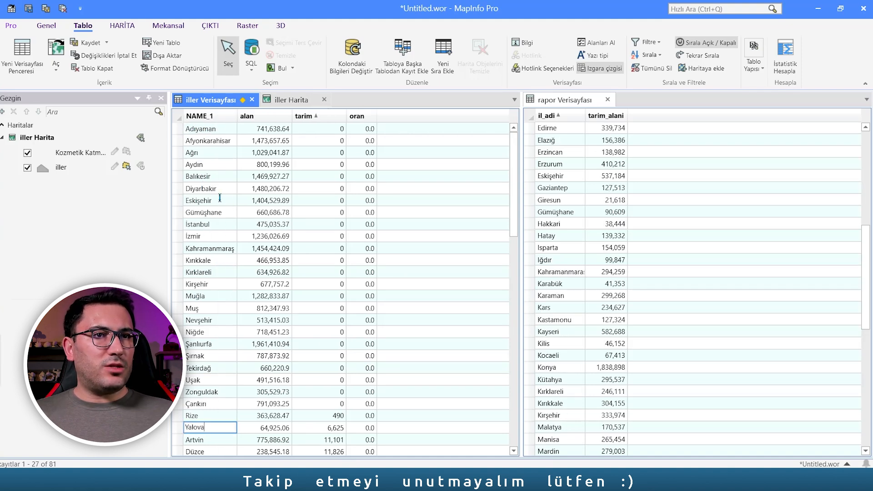
pyautogui.hotkey('ctrl', 's')
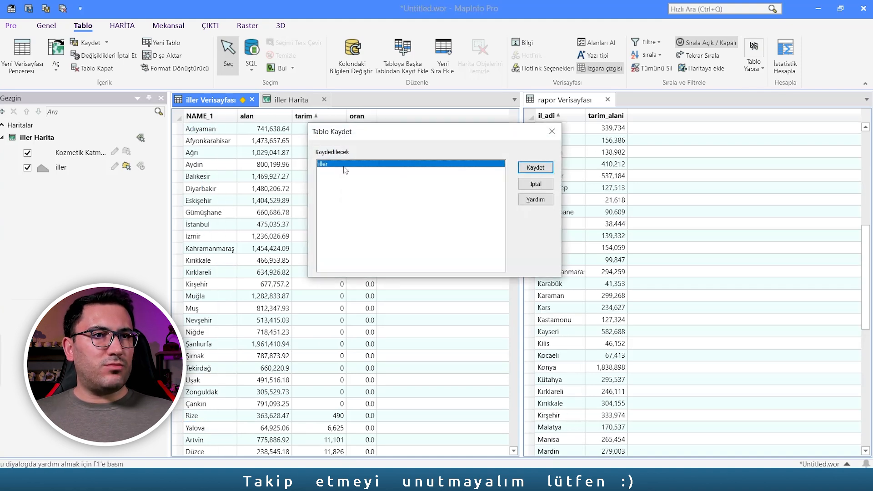
pyautogui.click(534, 168)
# - Update the tarim column of iller again with rapor's tarim_alani values, keeping the match between NAME_1 and il_adi
pyautogui.click(350, 50)
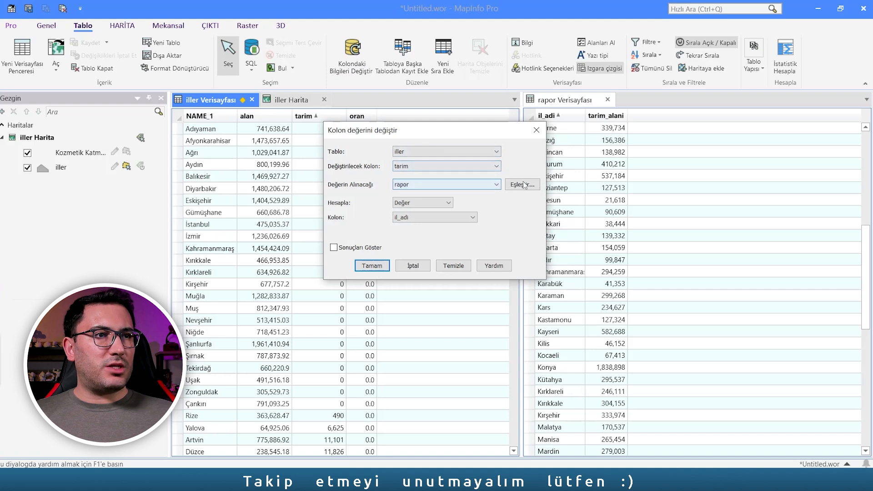
pyautogui.click(518, 184)
pyautogui.press('Return')
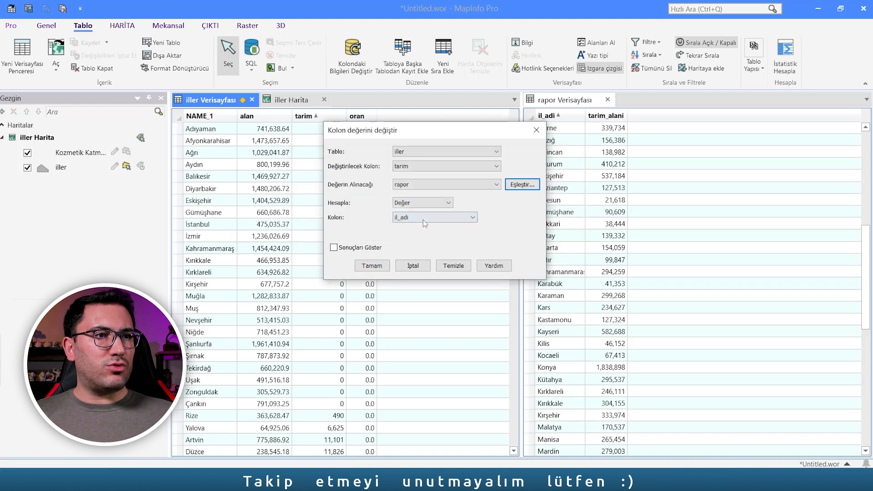
pyautogui.click(425, 217)
pyautogui.click(411, 234)
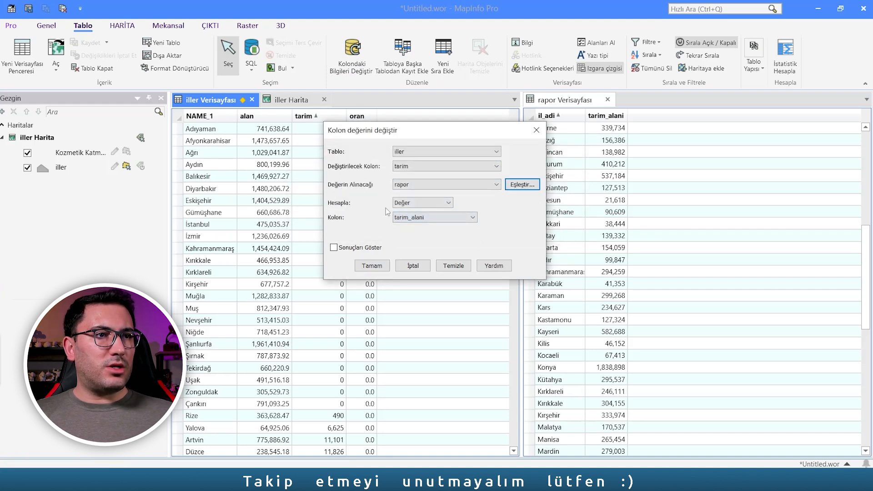
pyautogui.click(363, 265)
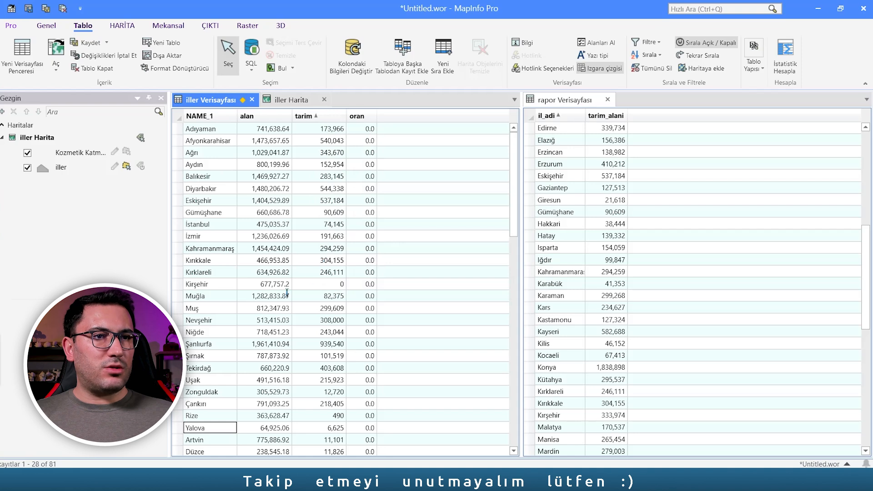
# - In the Kirşehir row of the iller table, correct NAME_1 to Kırşehir and tarim to 333,974, and save the table
pyautogui.click(218, 285)
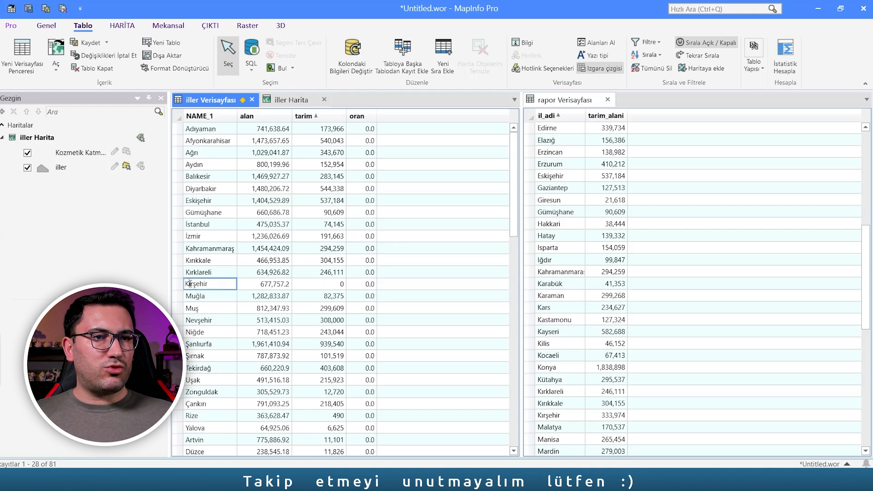
pyautogui.click(300, 285)
pyautogui.hotkey('ctrl', 's')
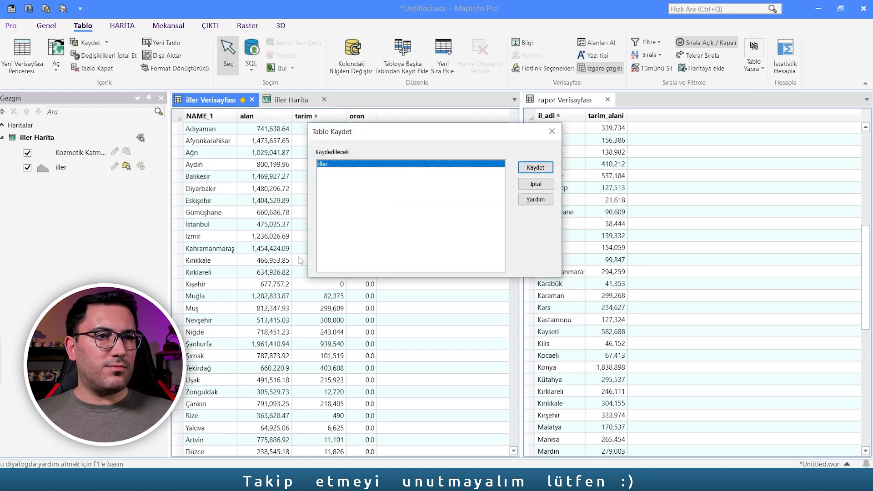
pyautogui.press('Return')
# - Re-sort the iller table by tarim in ascending order and slightly widen its oran column
pyautogui.scroll(-3, 319, 207)
pyautogui.click(335, 116)
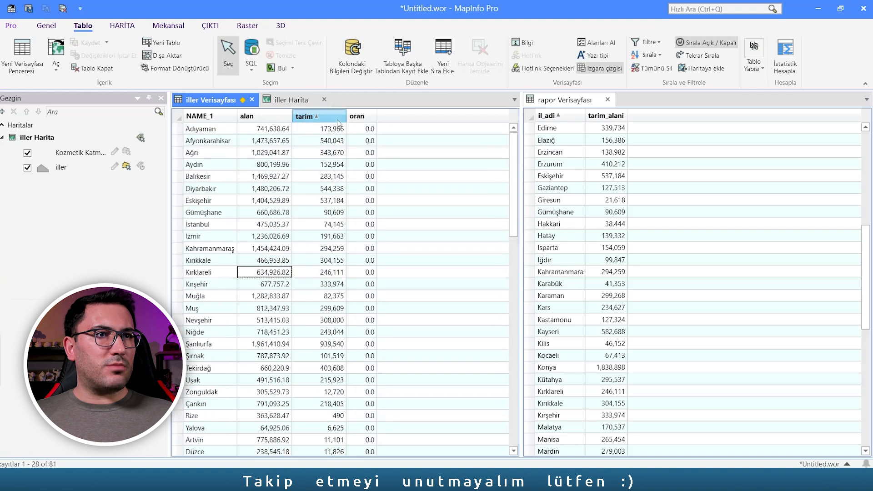
pyautogui.click(336, 117)
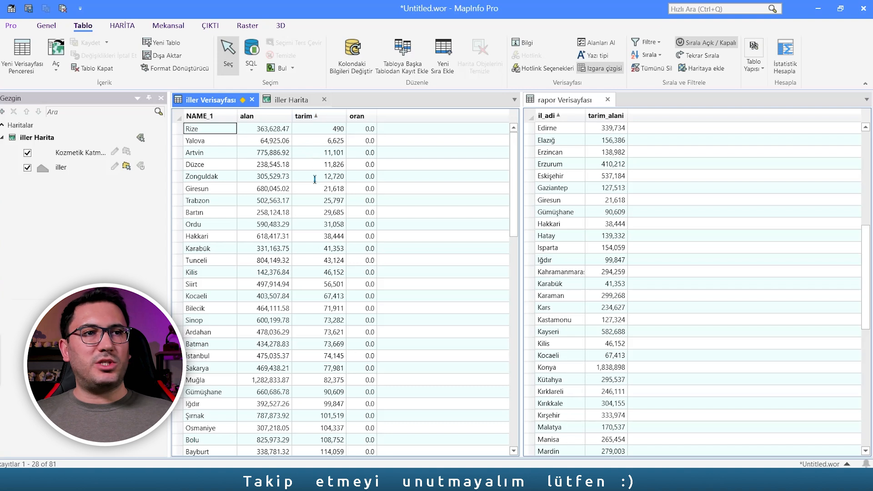
pyautogui.moveTo(377, 116); pyautogui.dragTo(383, 116)
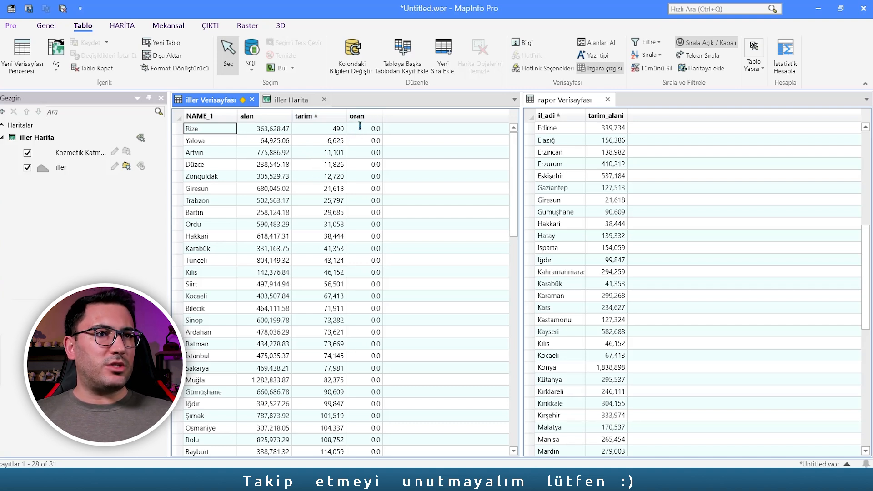
# - Close the rapor table view and set up a column update of iller's oran column using iller itself as the source
pyautogui.click(610, 102)
pyautogui.click(348, 72)
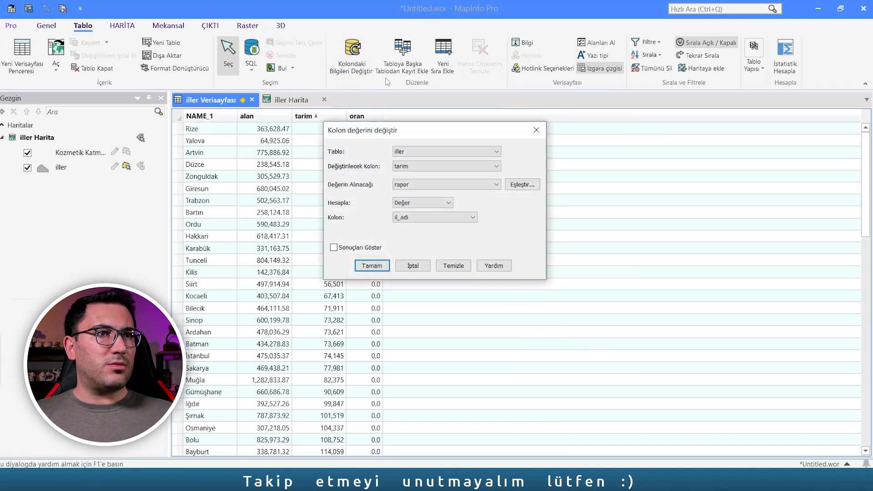
pyautogui.moveTo(427, 132); pyautogui.dragTo(507, 111)
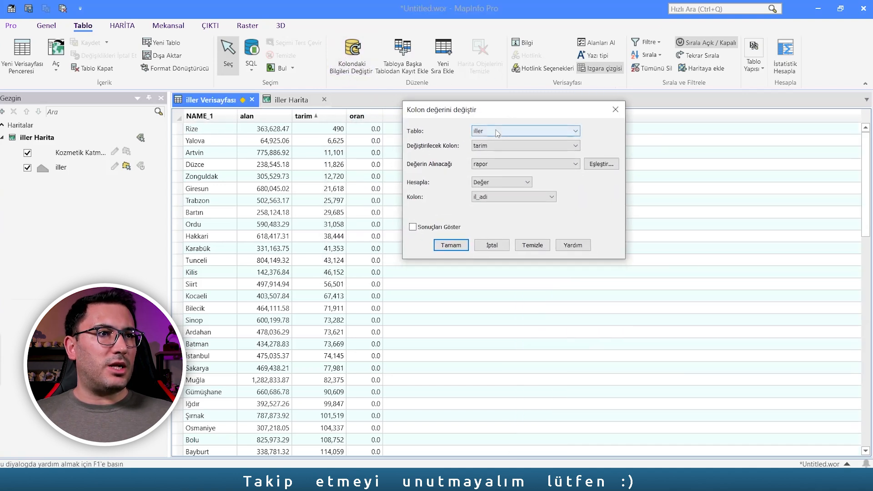
pyautogui.click(497, 146)
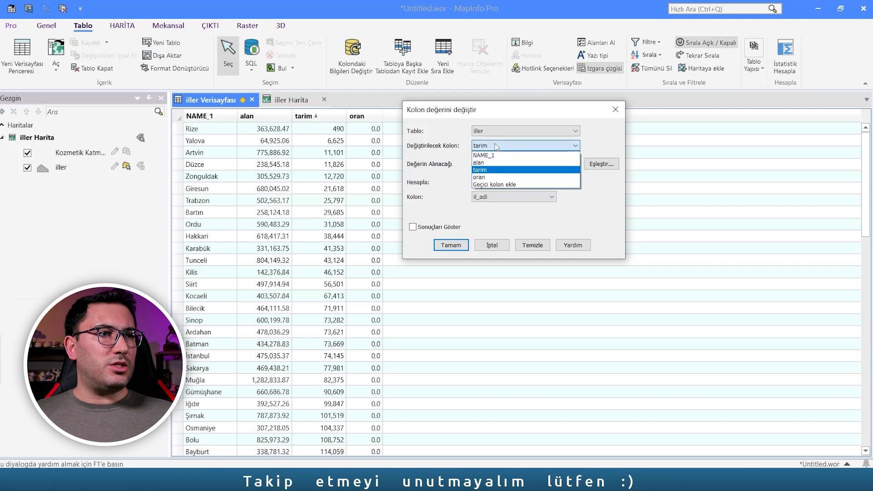
pyautogui.click(479, 177)
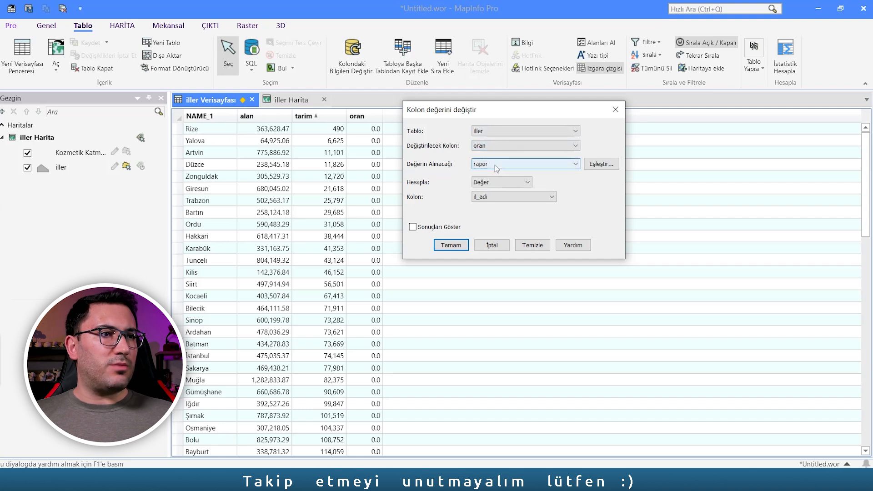
pyautogui.click(484, 165)
pyautogui.click(486, 181)
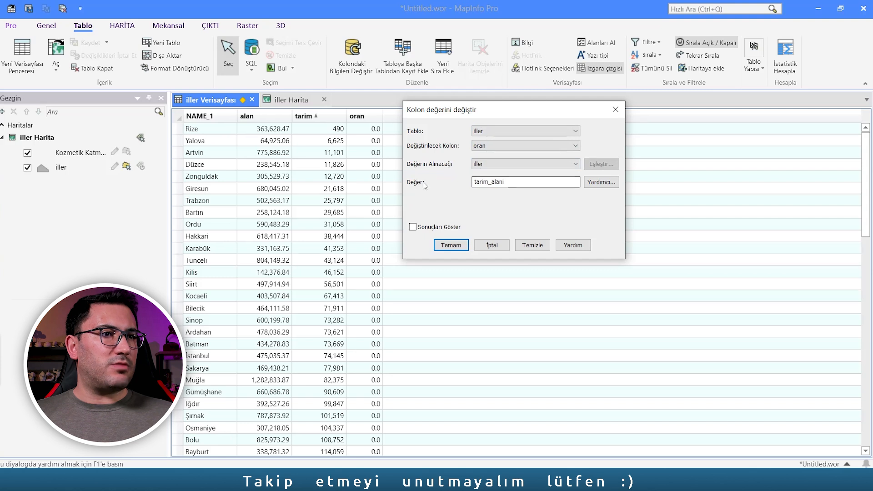
# - Fill the oran column with the expression (tarim/alan)*100 and sort the iller table by oran in descending order
pyautogui.click(604, 183)
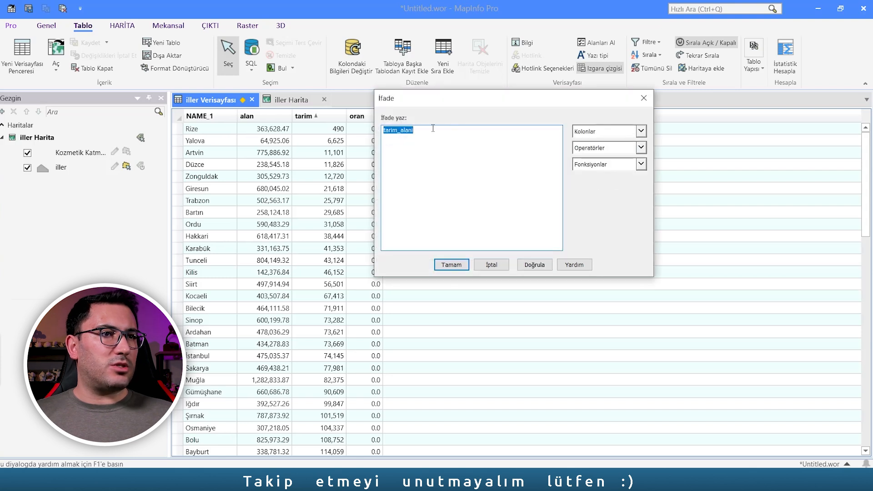
pyautogui.press('BackSpace')
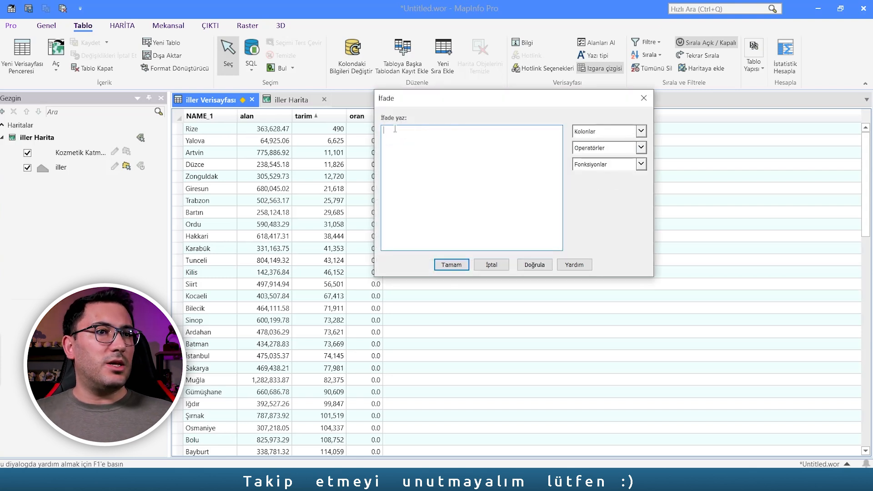
pyautogui.click(639, 132)
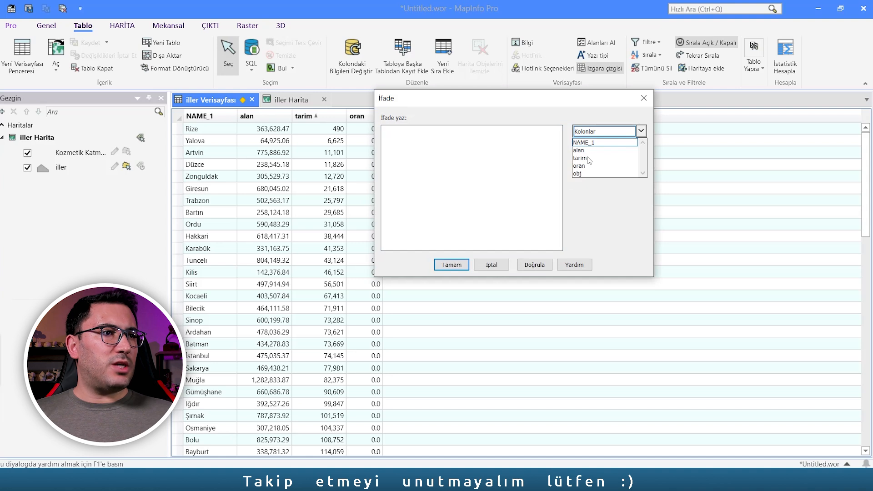
pyautogui.click(587, 158)
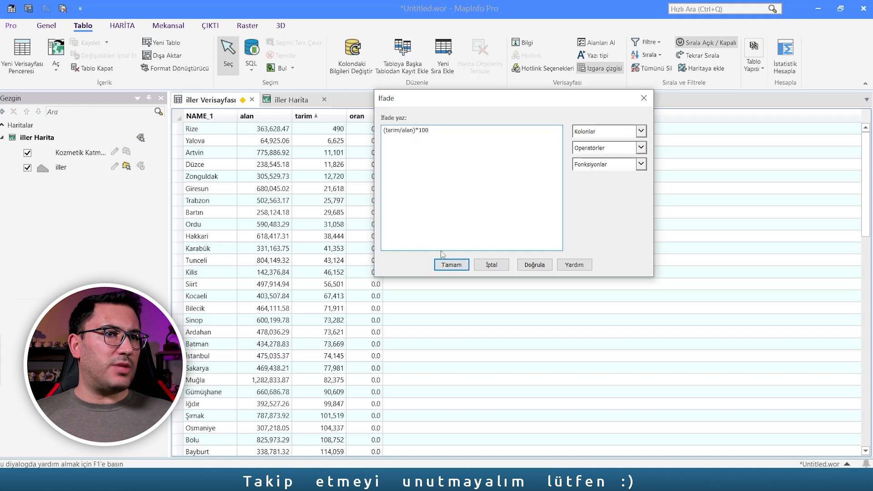
pyautogui.click(451, 265)
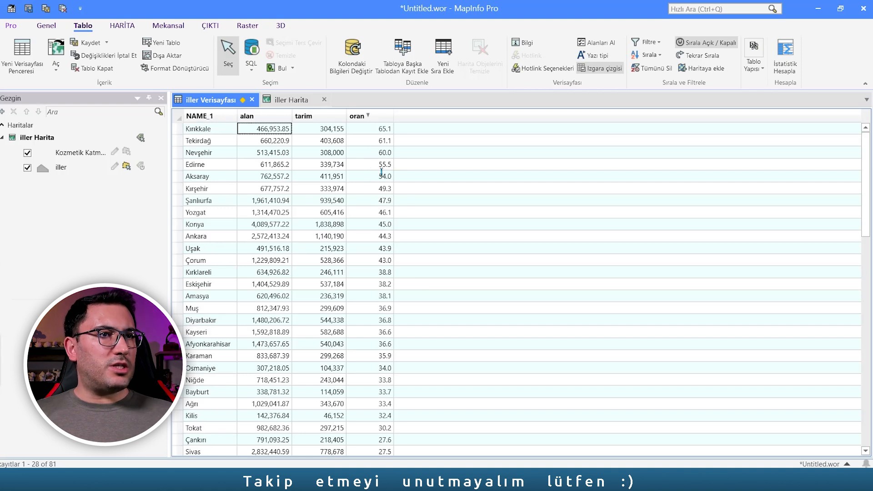
# - Save the iller table and close its data view so that only the iller map stays open
pyautogui.hotkey('ctrl', 's')
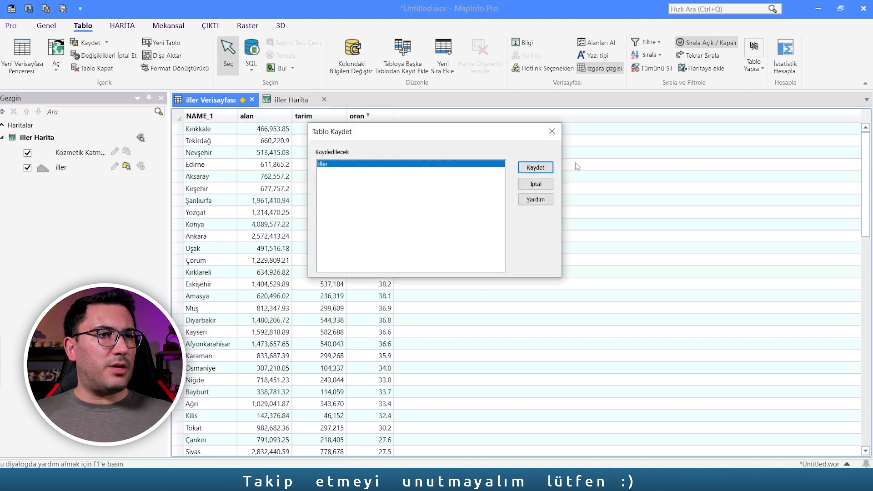
pyautogui.click(540, 168)
pyautogui.click(279, 99)
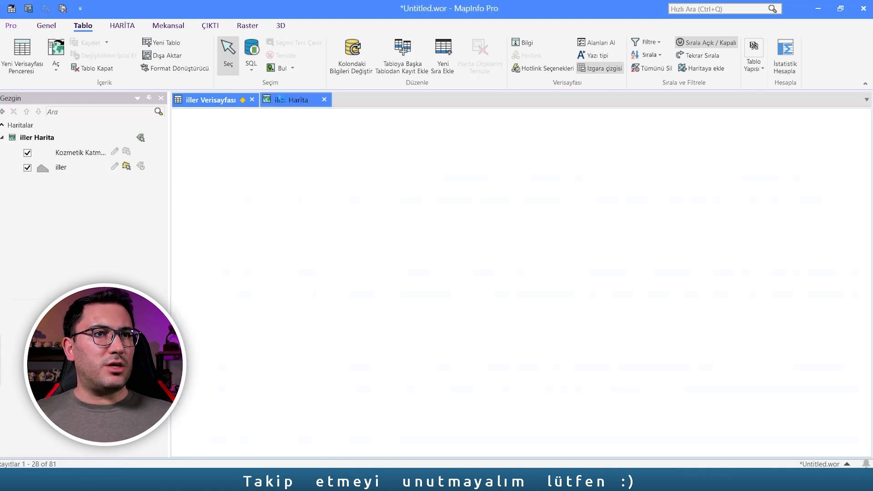
pyautogui.click(241, 100)
pyautogui.click(250, 99)
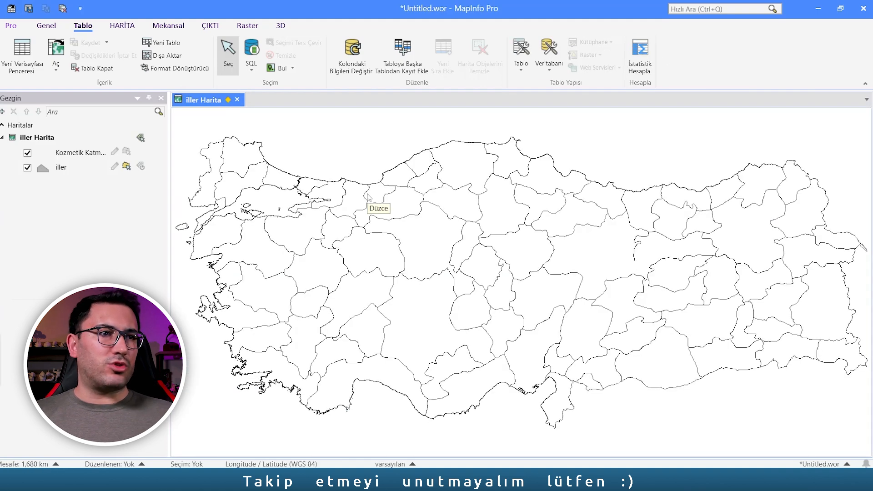
# - Start a thematic map of the Aralık (ranges) type with its templates ordered by name
pyautogui.click(122, 25)
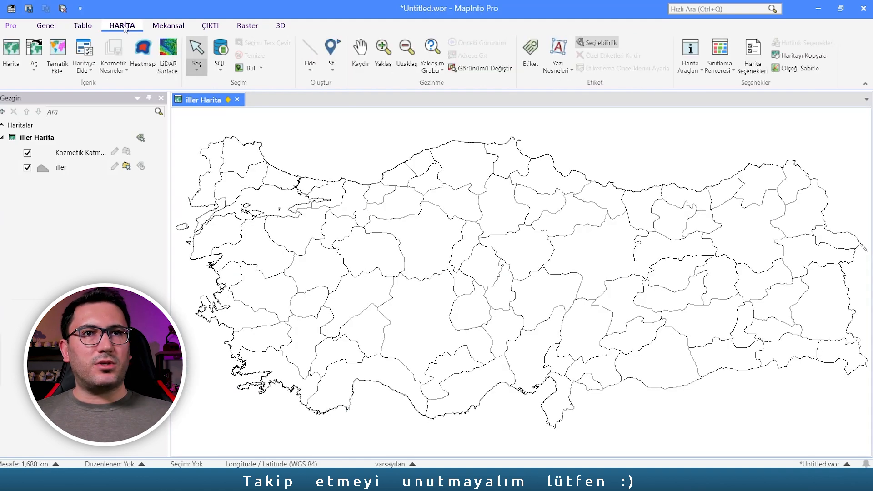
pyautogui.click(67, 61)
pyautogui.click(317, 131)
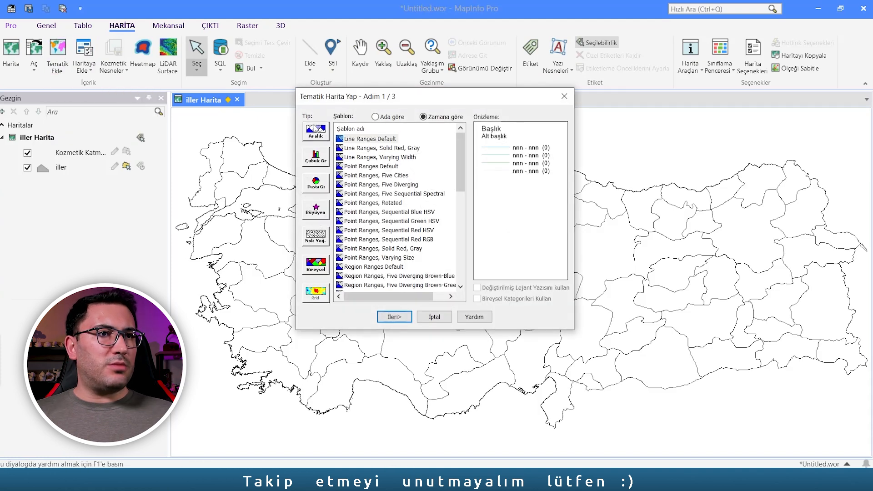
pyautogui.click(317, 130)
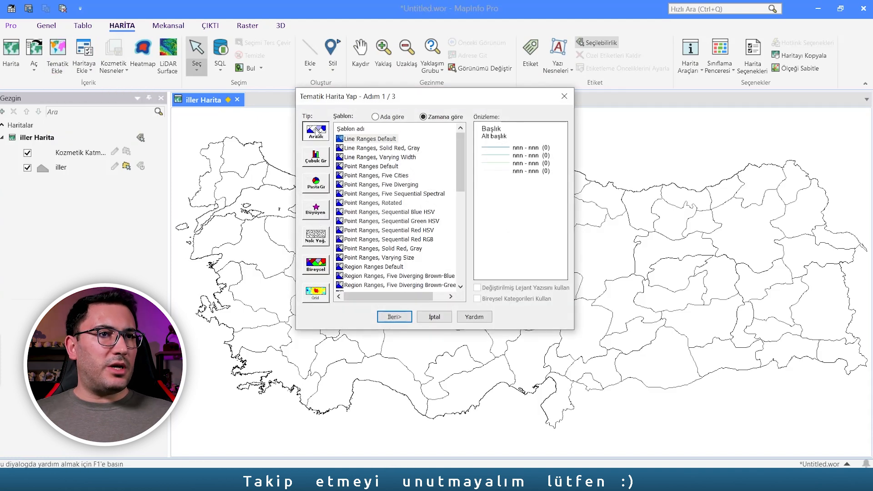
pyautogui.click(375, 117)
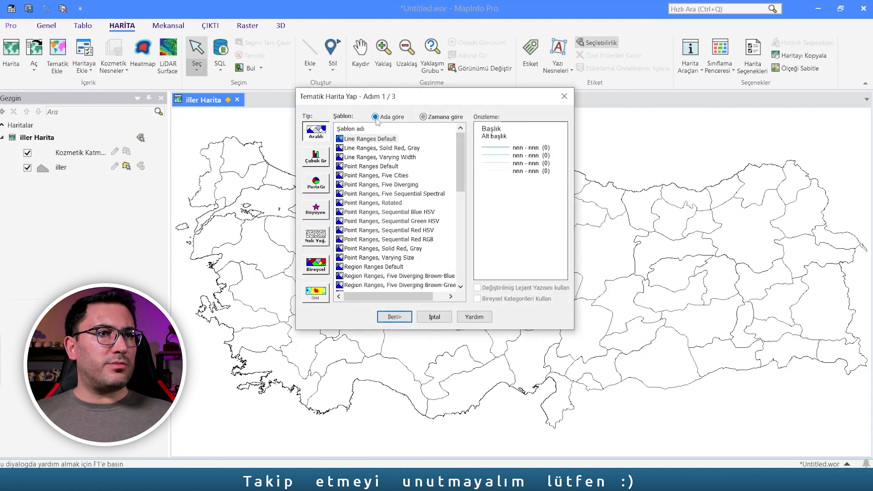
# - Preview several range templates and choose Region Ranges, Sequential Blue-Light Purple for the thematic map
pyautogui.click(362, 148)
pyautogui.click(366, 159)
pyautogui.click(362, 168)
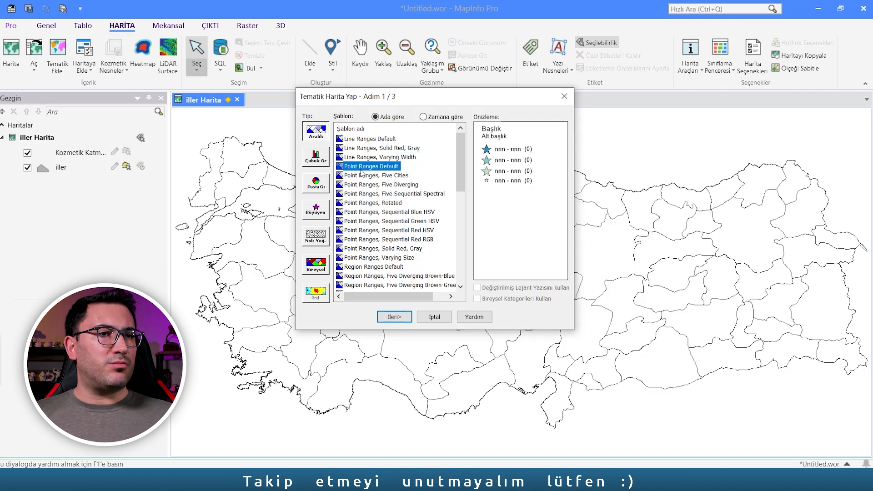
pyautogui.click(364, 176)
pyautogui.scroll(-3, 369, 241)
pyautogui.click(367, 240)
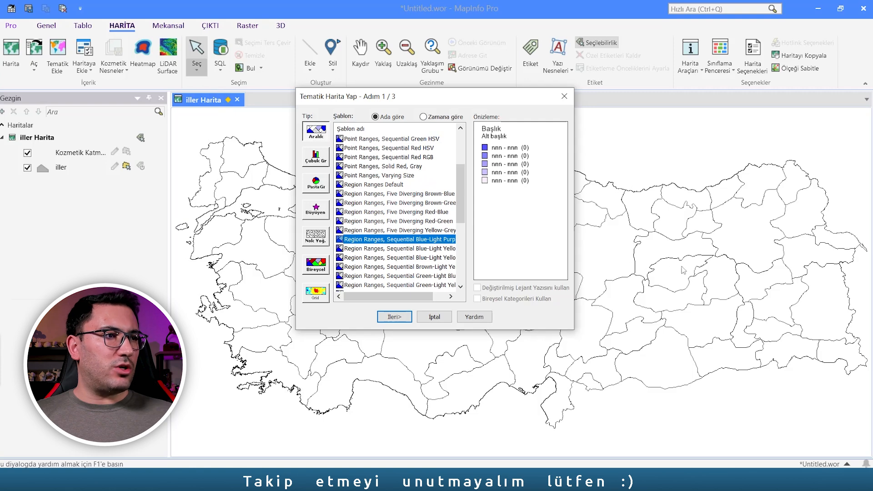
pyautogui.click(362, 230)
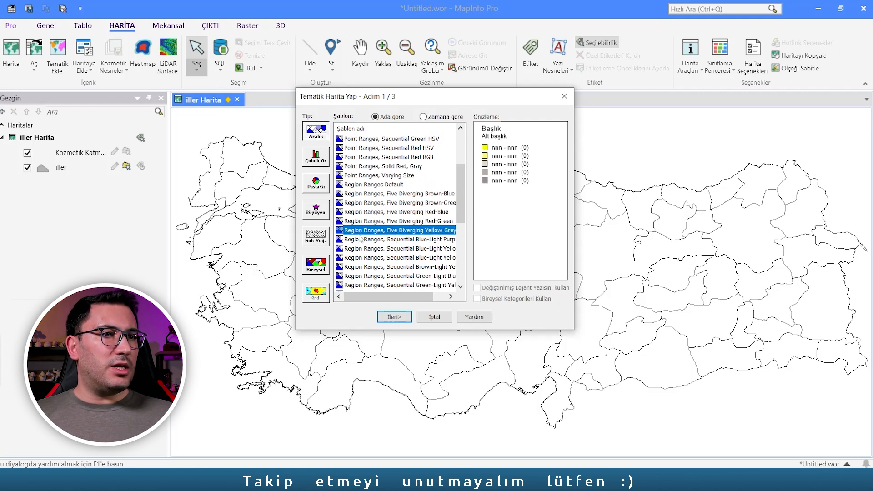
pyautogui.click(362, 240)
pyautogui.click(395, 317)
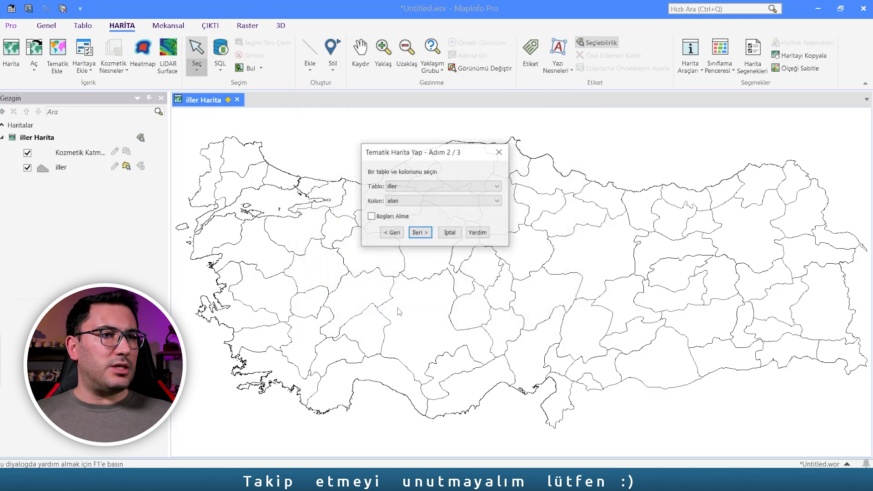
# - Base the thematic map on the oran column of the iller table and create it with the default range settings
pyautogui.click(403, 187)
pyautogui.click(403, 194)
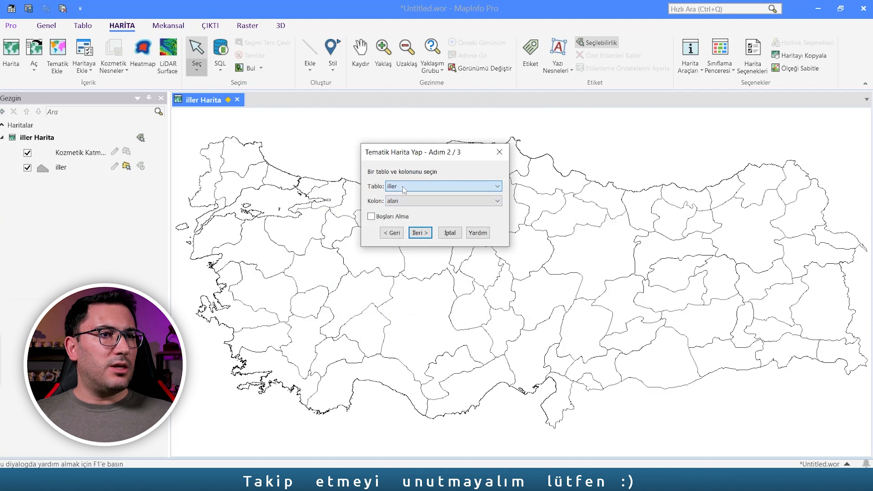
pyautogui.click(399, 201)
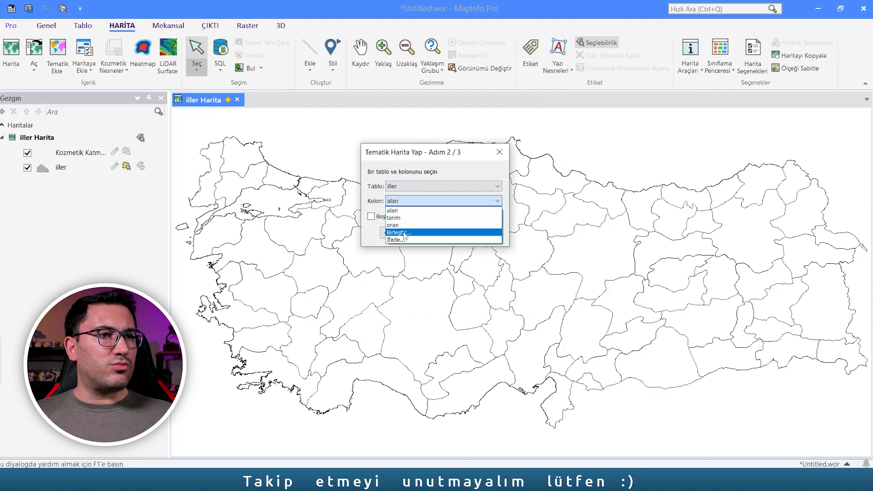
pyautogui.click(401, 231)
pyautogui.click(419, 232)
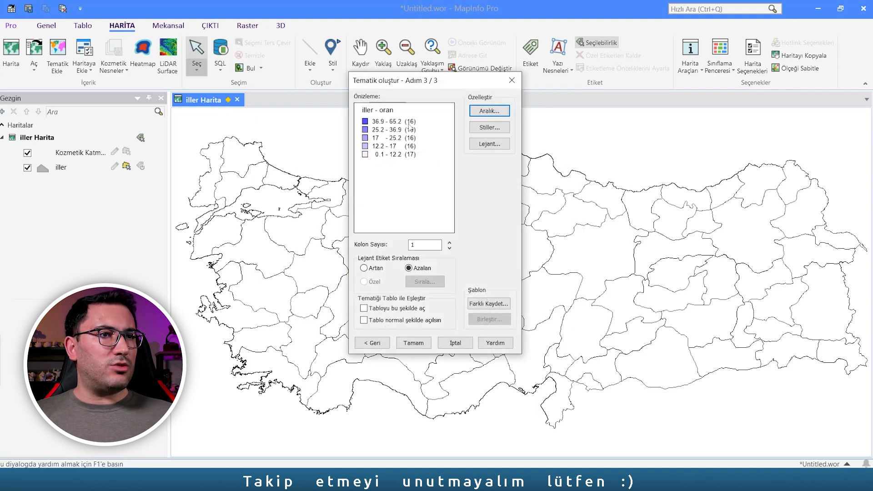
pyautogui.click(414, 342)
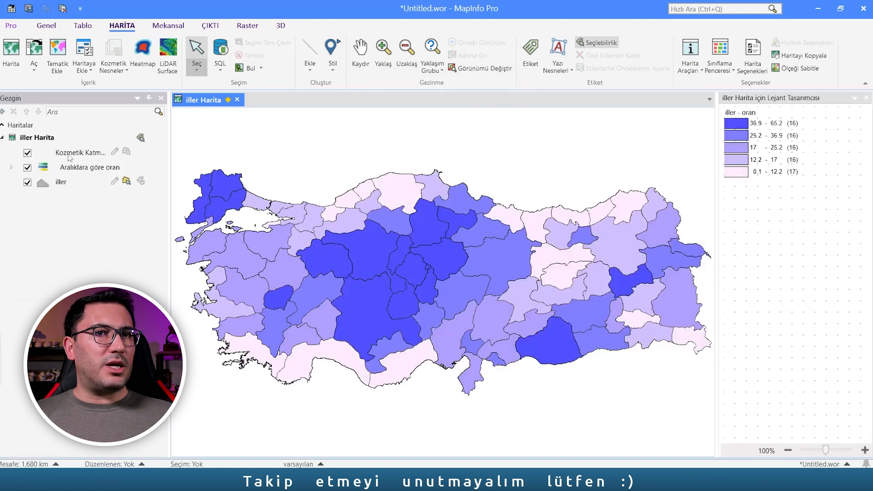
# - Apply the multi-hue sequential cream-orange-red colour palette to the oran ranges layer
pyautogui.click(89, 167)
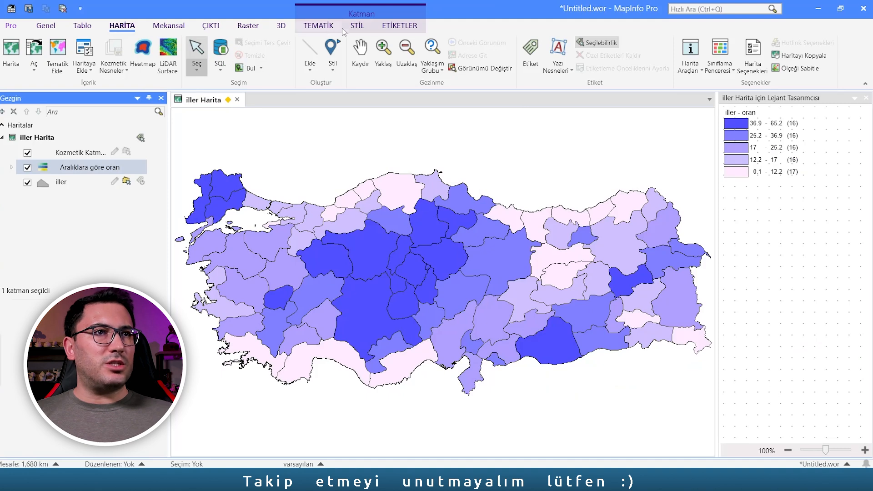
pyautogui.click(320, 28)
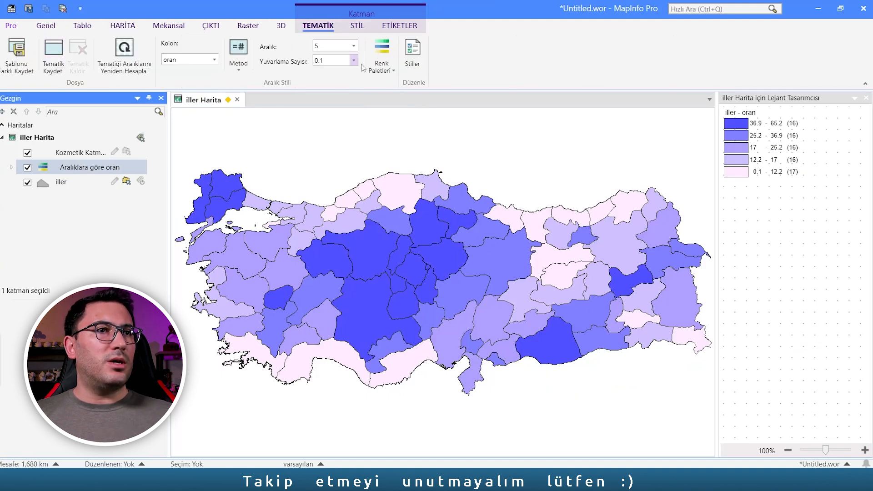
pyautogui.click(382, 66)
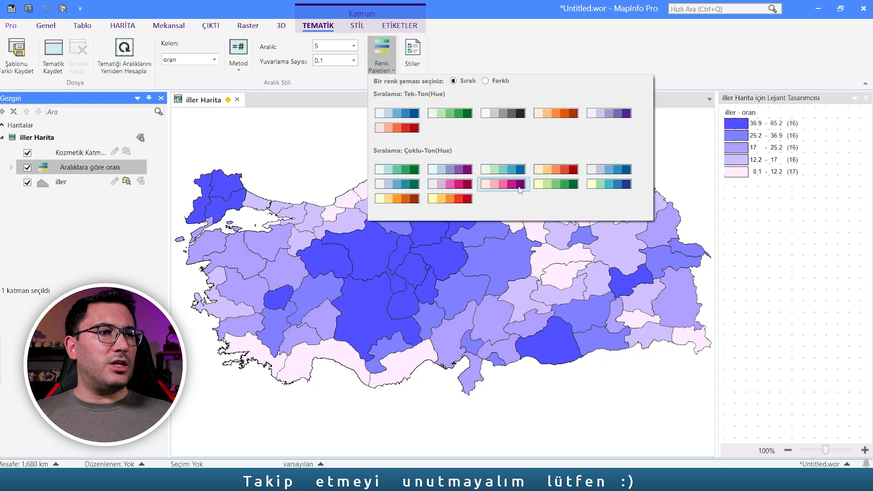
pyautogui.click(555, 171)
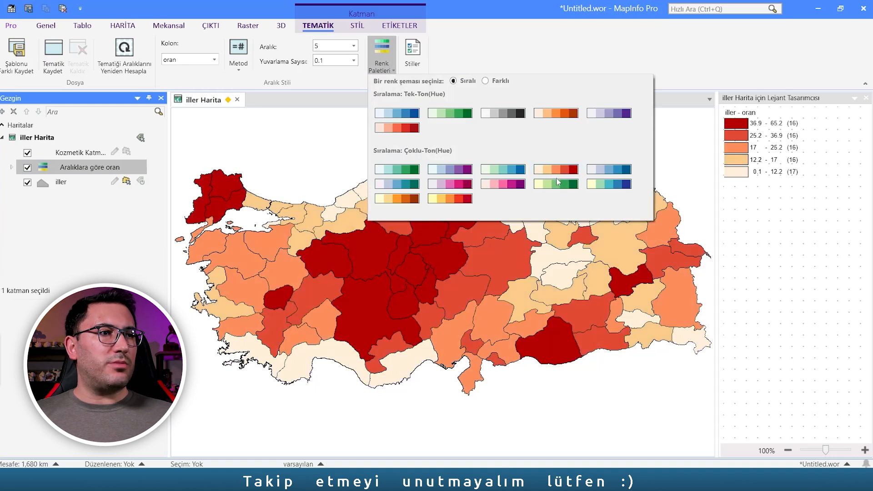
# - Change the range method of the oran thematic layer to Doğal Kırılma (natural break)
pyautogui.click(236, 60)
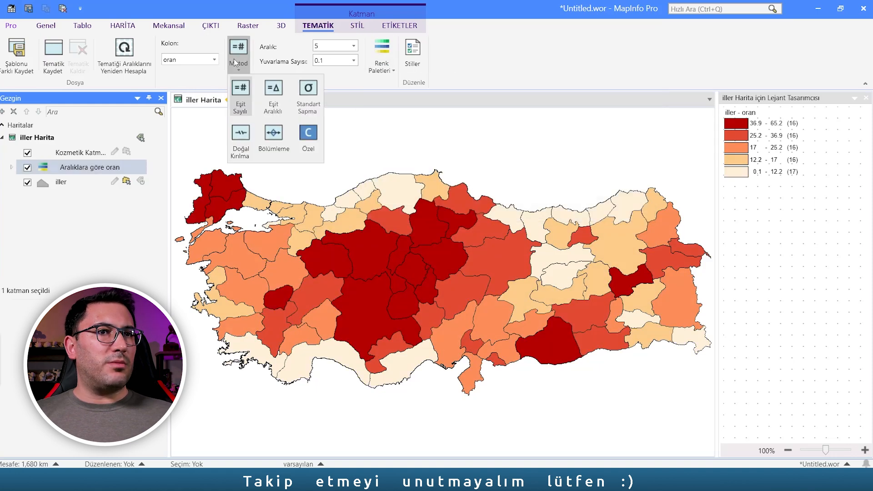
pyautogui.click(244, 135)
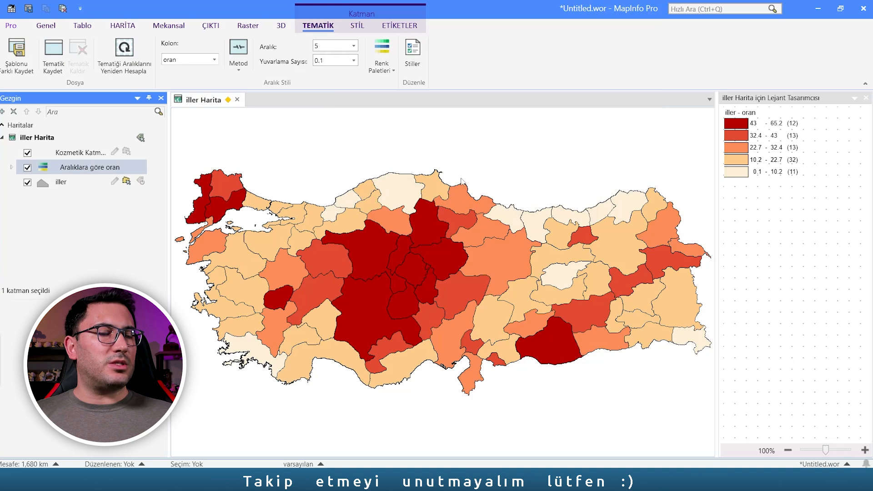
pyautogui.click(238, 52)
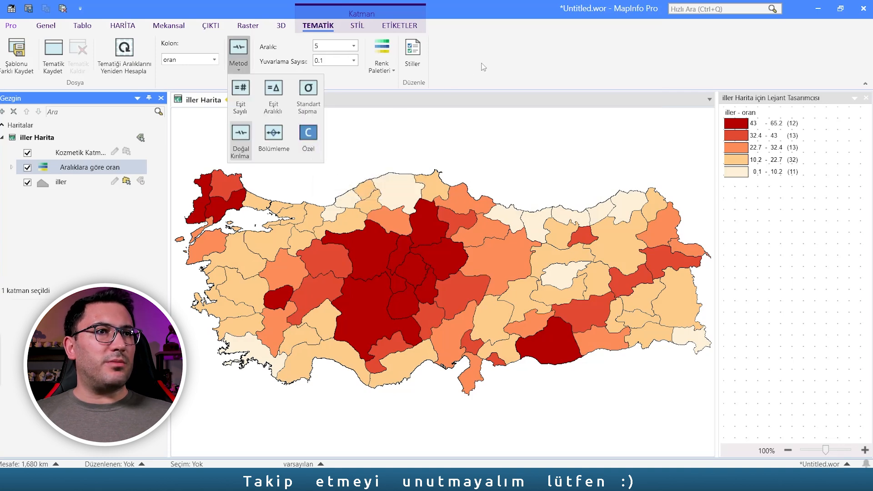
pyautogui.click(452, 119)
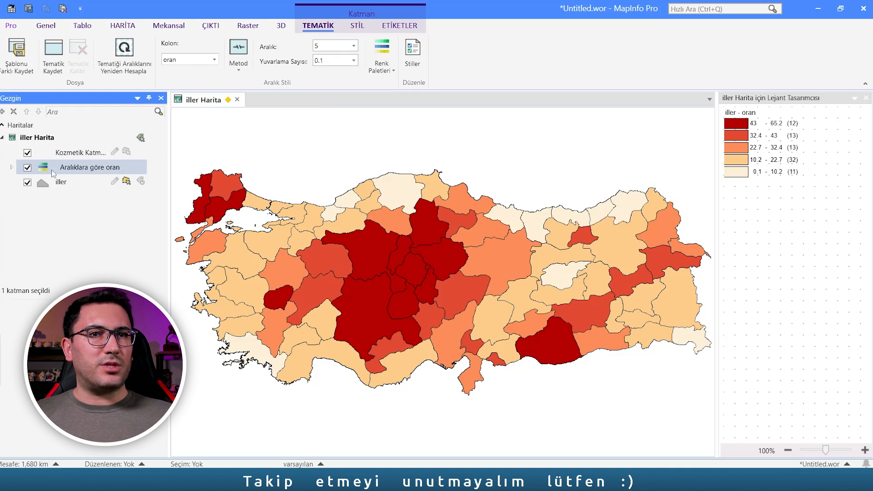
# - Turn on the province name labels for the iller layer and check them on the map
pyautogui.click(61, 181)
pyautogui.click(141, 181)
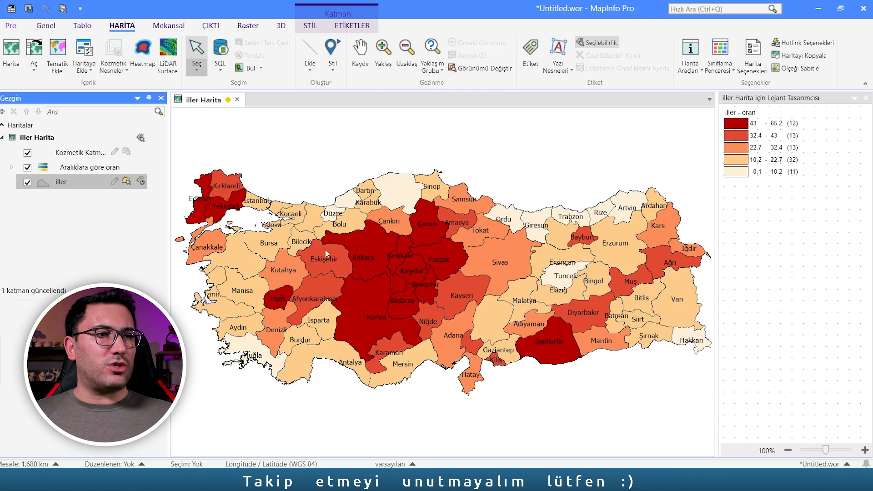
pyautogui.scroll(-1, 367, 242)
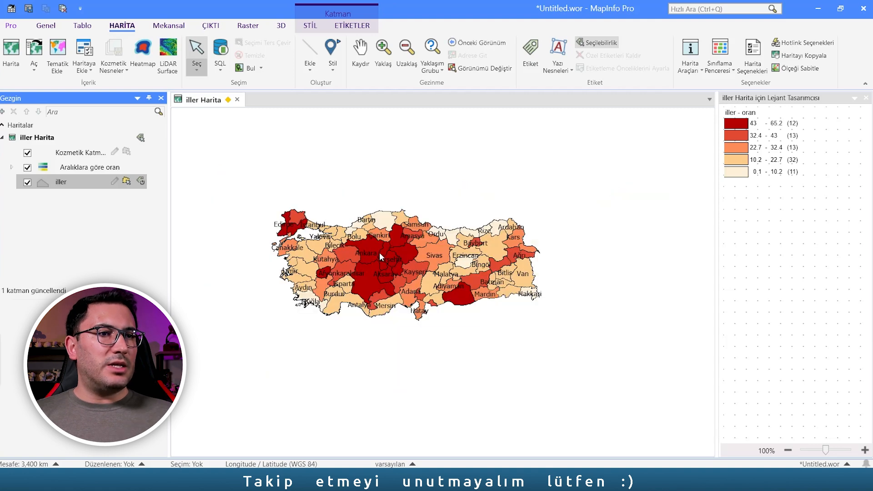
# - Create a new blank output page for laying out the iller map
pyautogui.scroll(-1, 380, 254)
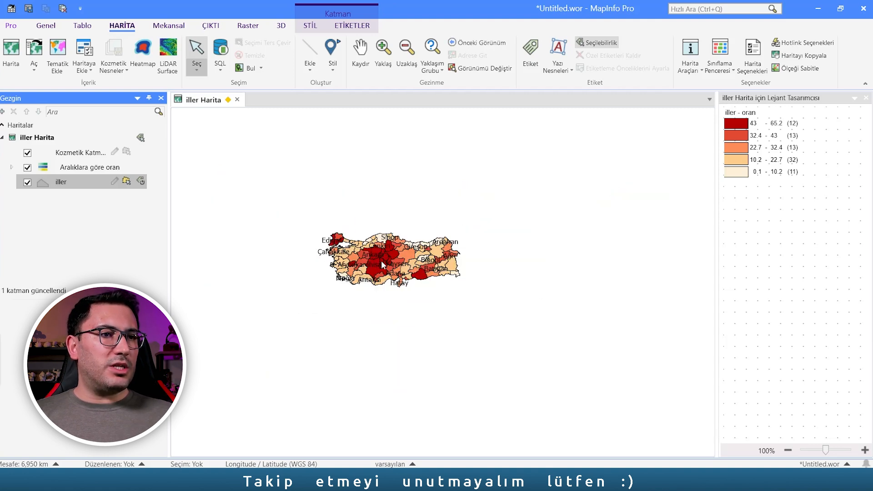
pyautogui.scroll(2, 381, 261)
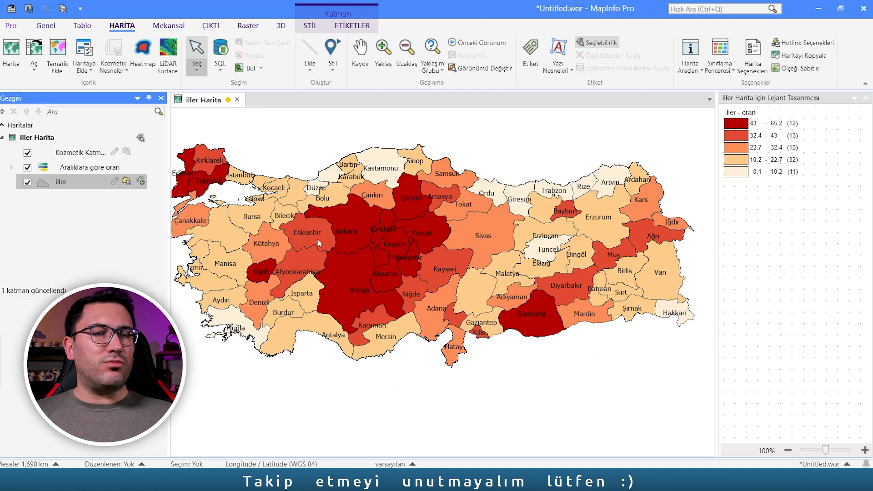
pyautogui.click(279, 135)
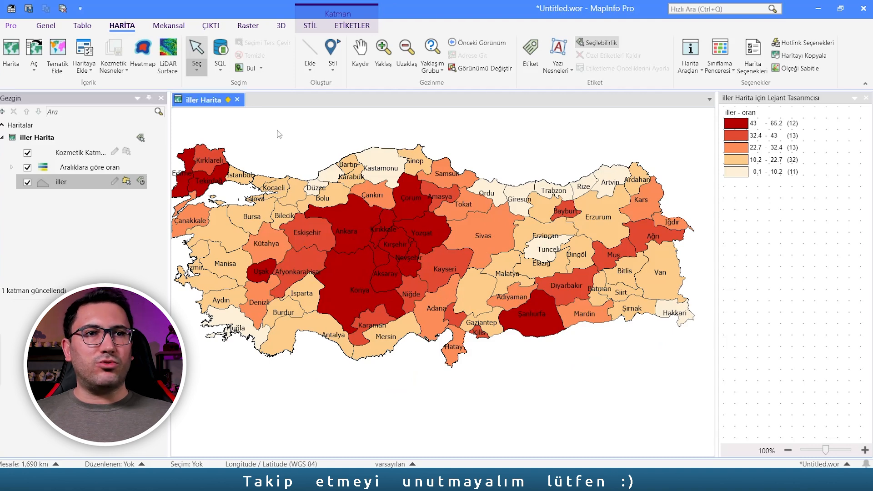
pyautogui.click(213, 27)
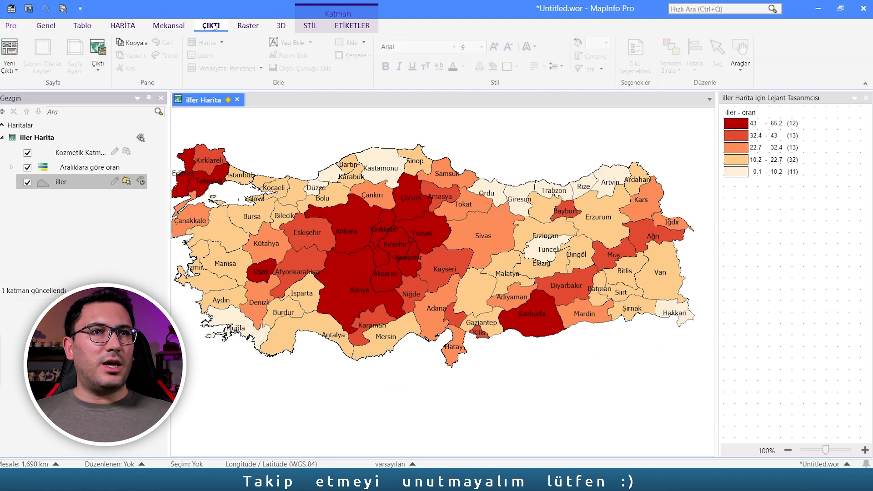
pyautogui.click(9, 66)
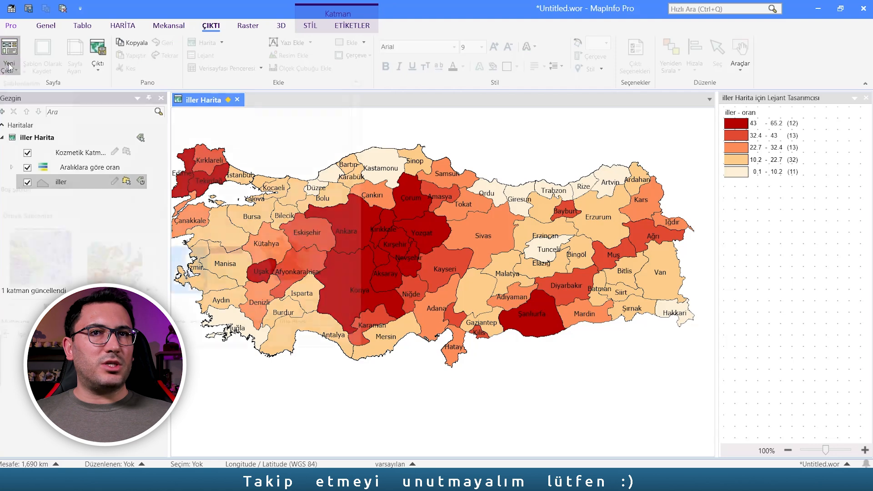
pyautogui.click(39, 149)
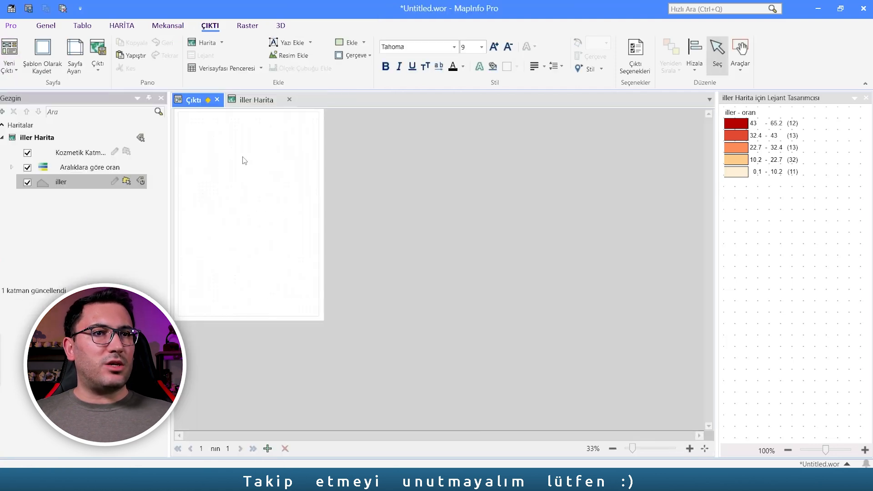
# - Set the output page orientation to landscape (Yatay) and fit the page in the layout view
pyautogui.rightClick(244, 158)
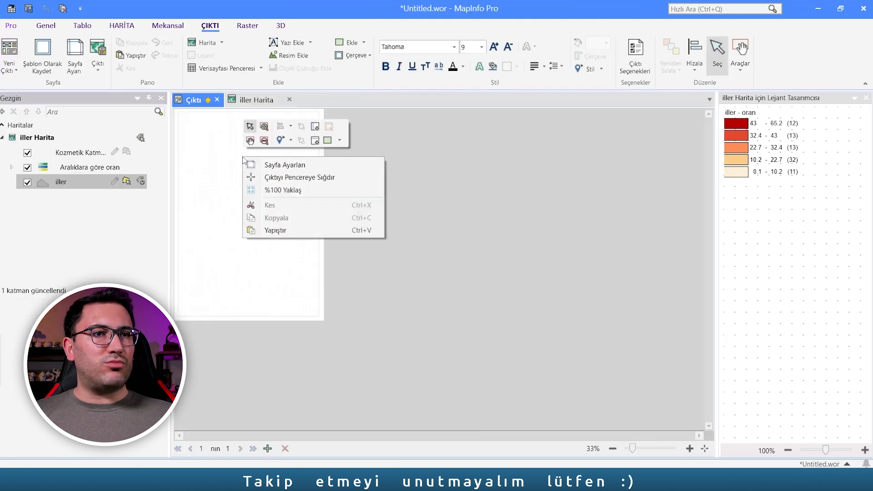
pyautogui.click(302, 165)
pyautogui.click(367, 287)
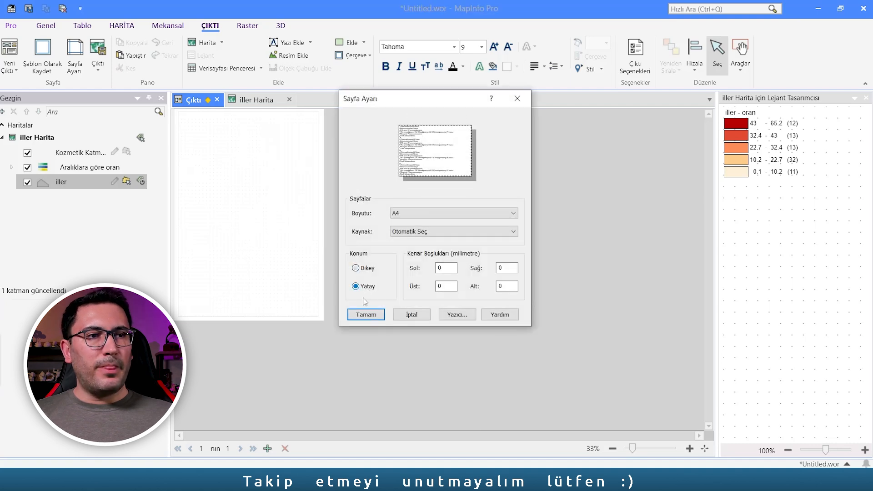
pyautogui.click(367, 315)
pyautogui.scroll(2, 229, 146)
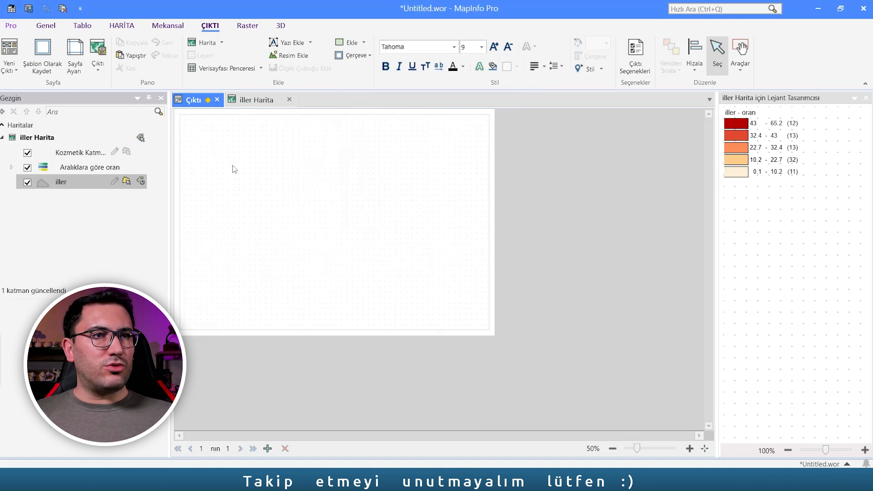
pyautogui.click(705, 448)
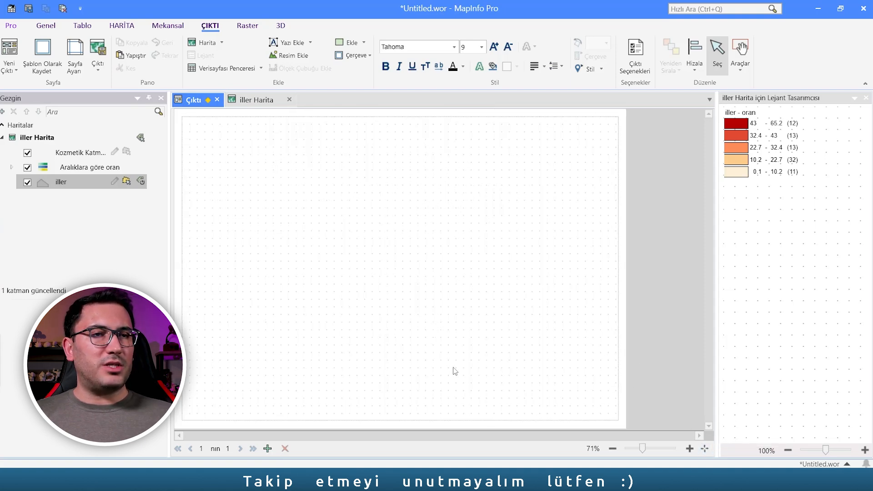
# - Insert the iller Harita map with its legend into the output page, and move the legend off the page's right side
pyautogui.click(222, 43)
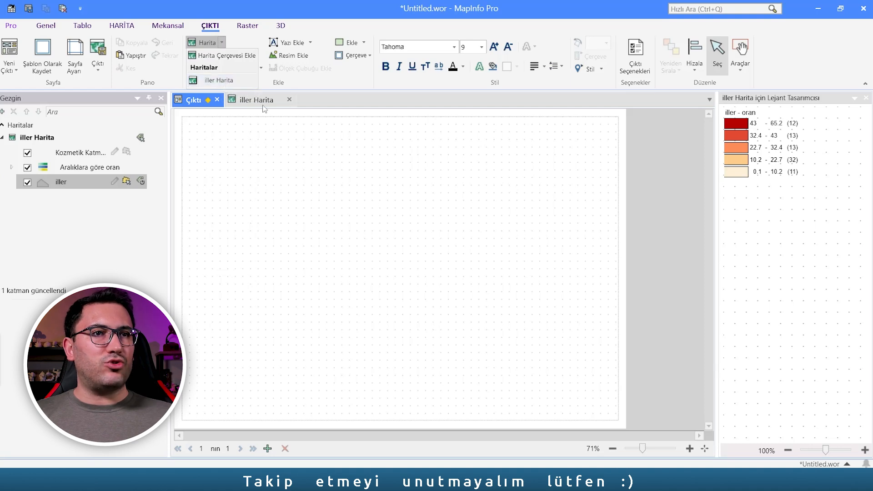
pyautogui.click(216, 82)
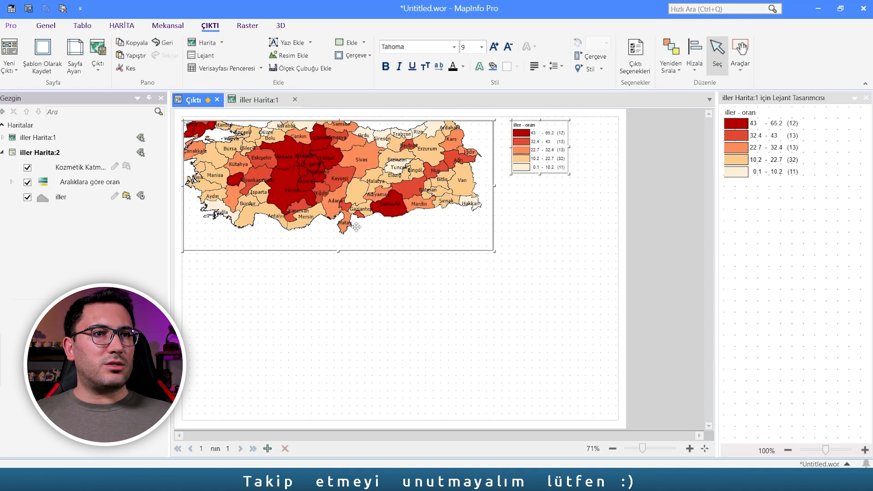
pyautogui.moveTo(415, 180)
pyautogui.mouseDown()
pyautogui.moveTo(477, 240)
pyautogui.moveTo(413, 195)
pyautogui.mouseUp()
pyautogui.click(563, 229)
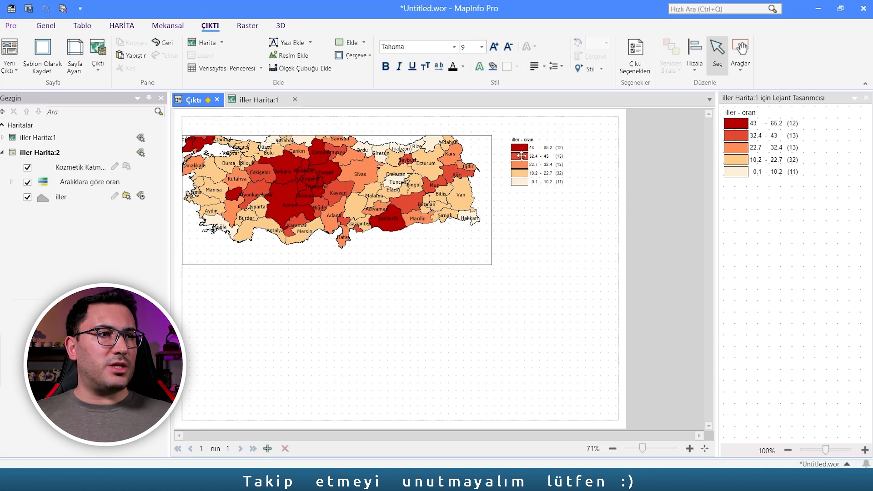
pyautogui.moveTo(522, 156); pyautogui.dragTo(658, 150)
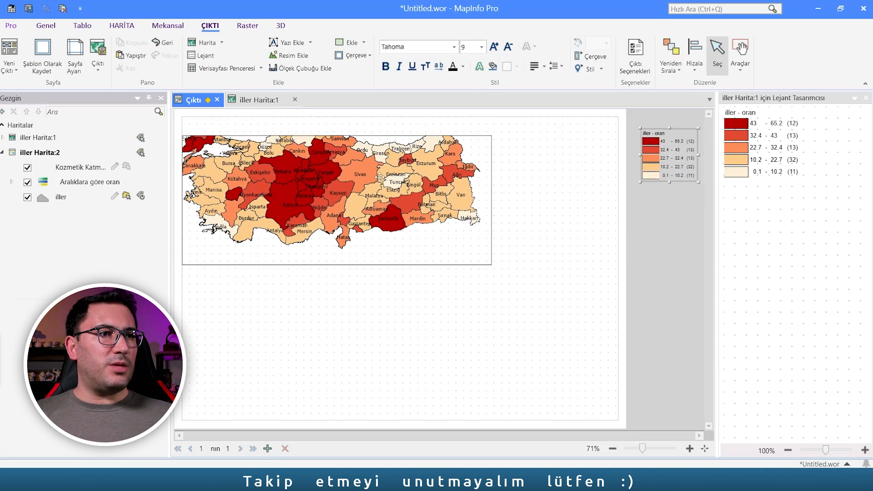
# - Align the map frame with the page's upper-left margin corner and enlarge it to fill the whole margin area
pyautogui.moveTo(321, 179); pyautogui.dragTo(320, 160)
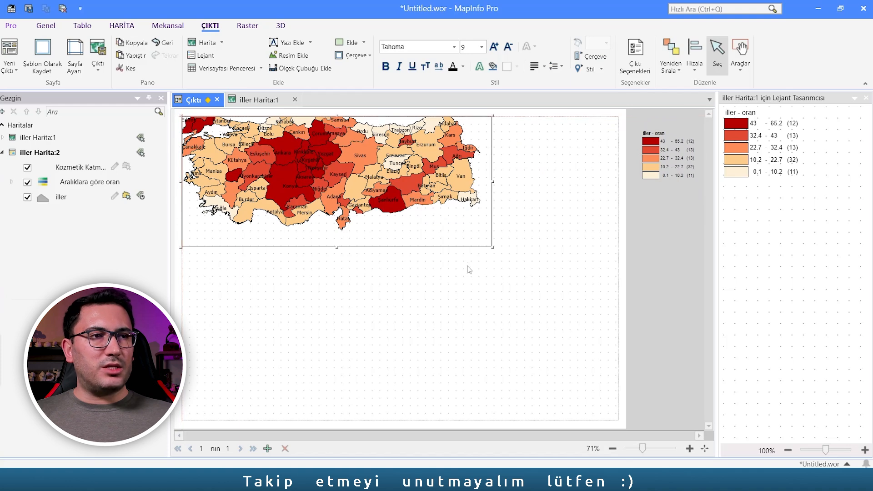
pyautogui.moveTo(492, 247); pyautogui.dragTo(620, 420)
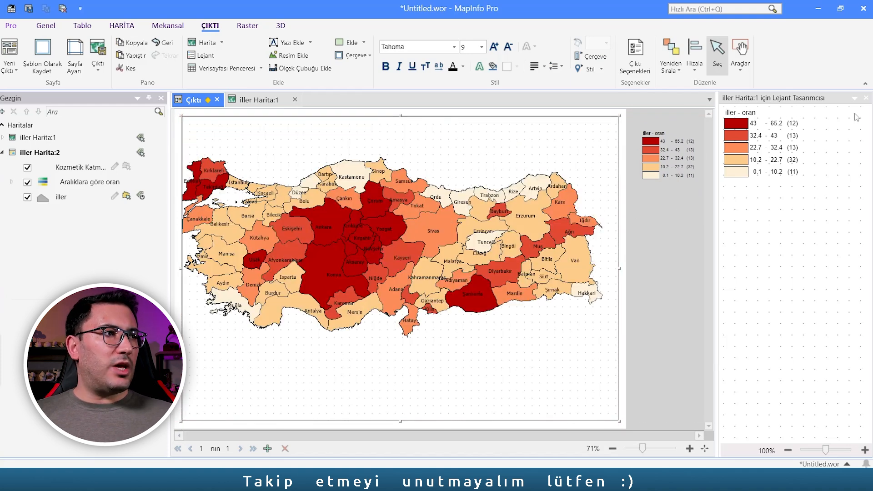
# - Close the legend designer and move the layout legend further away from the page
pyautogui.click(866, 98)
pyautogui.click(649, 159)
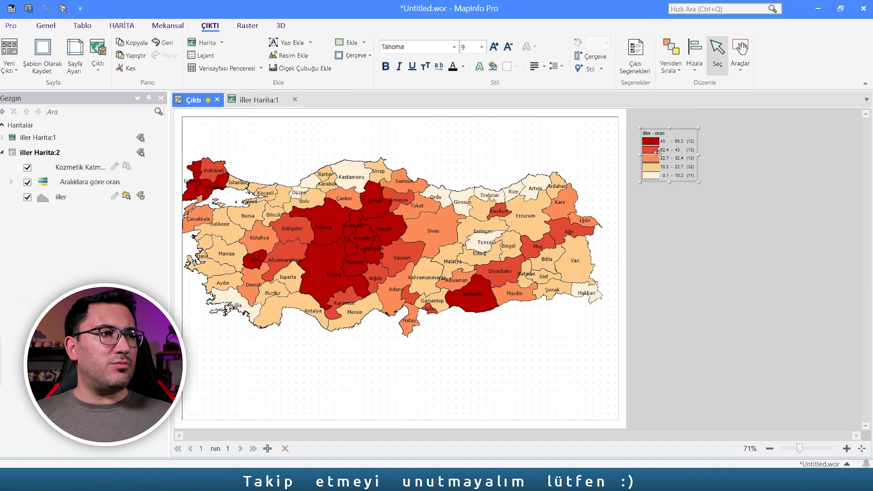
pyautogui.moveTo(662, 153); pyautogui.dragTo(722, 176)
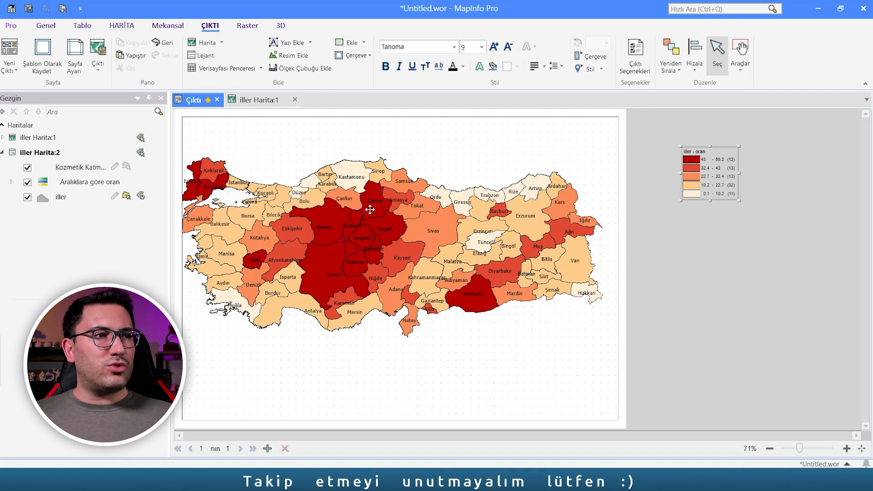
# - Activate the map inside its layout frame and shift it slightly right and up to centre Turkey
pyautogui.click(267, 164)
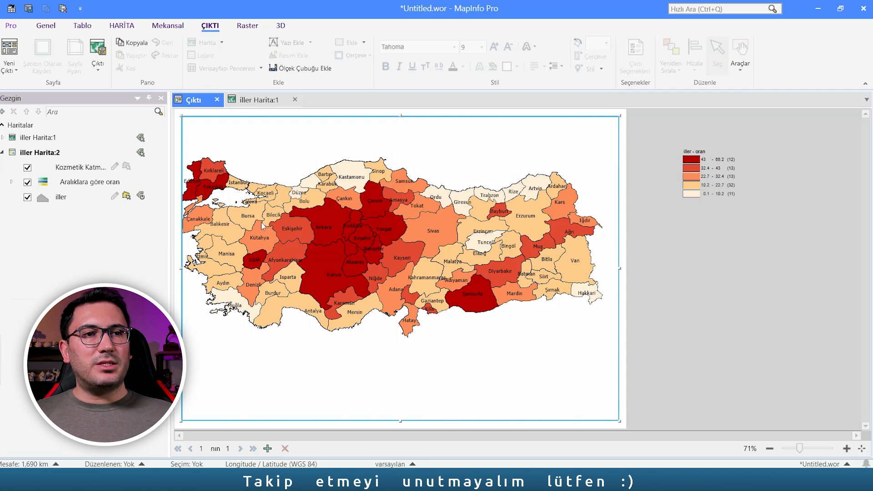
pyautogui.moveTo(256, 217)
pyautogui.mouseDown()
pyautogui.moveTo(269, 218)
pyautogui.moveTo(266, 212)
pyautogui.mouseUp()
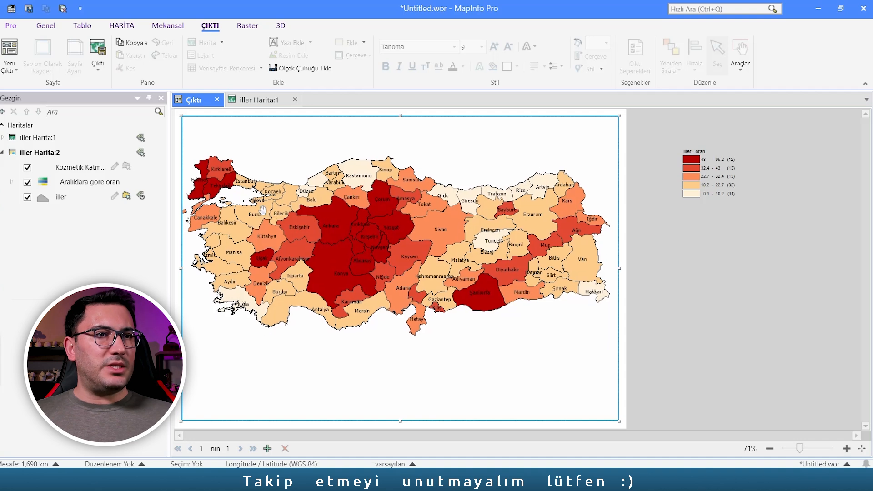
pyautogui.click(122, 26)
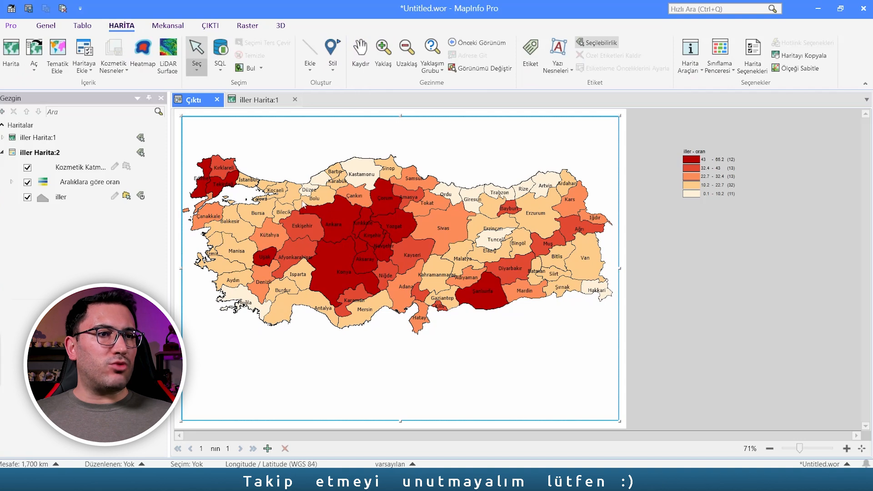
pyautogui.rightClick(325, 201)
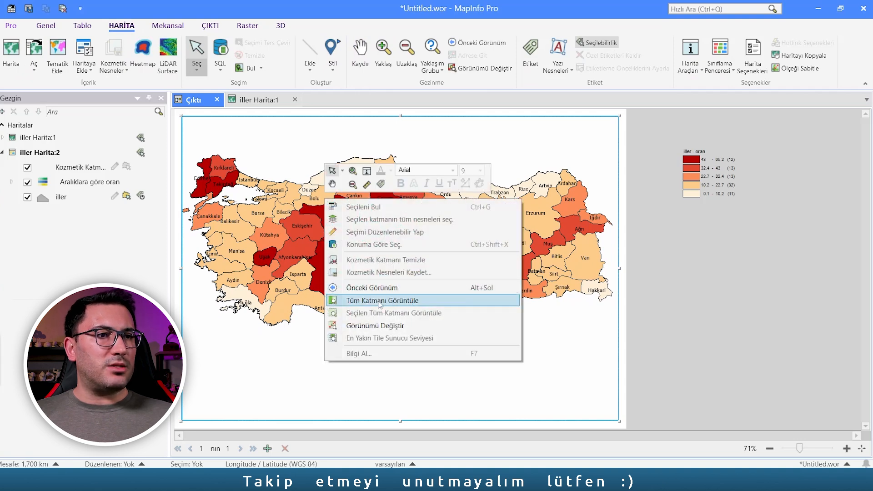
pyautogui.click(377, 326)
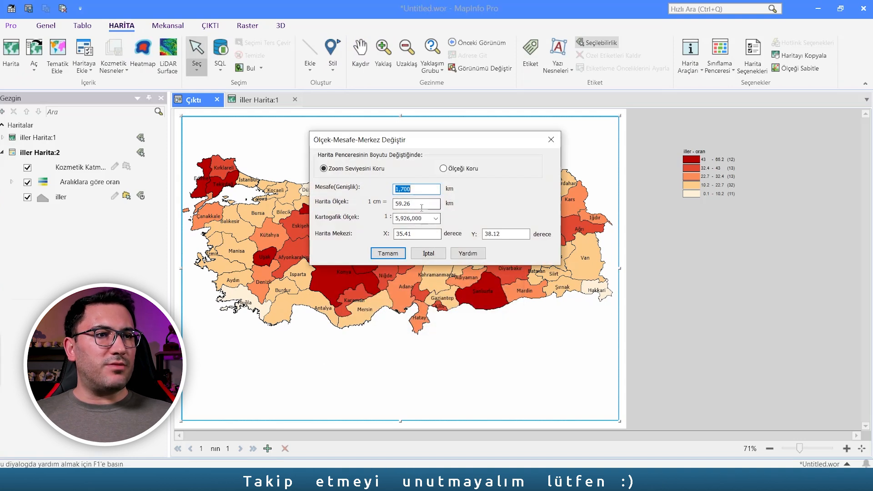
pyautogui.press('Tab')
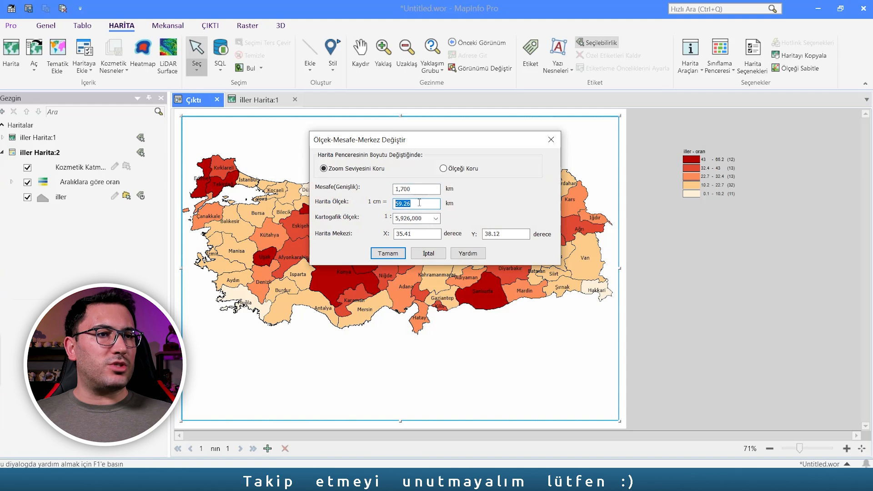
pyautogui.click(552, 140)
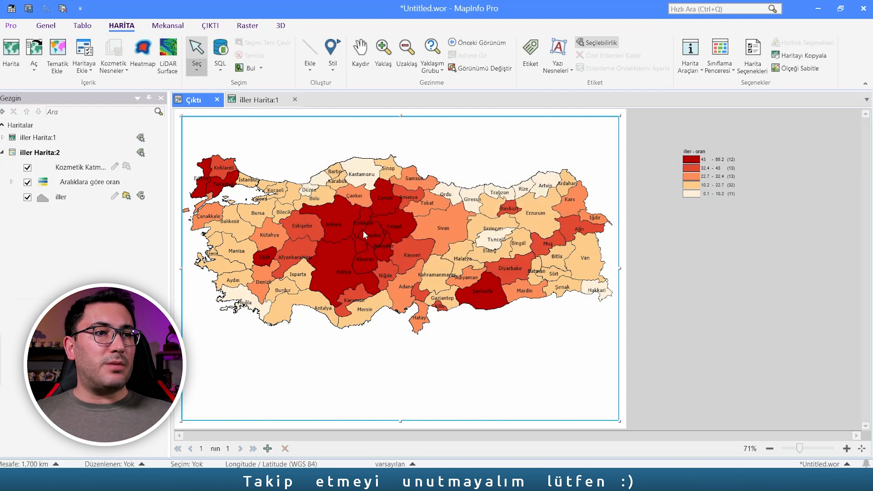
pyautogui.scroll(-2, 367, 227)
pyautogui.scroll(2, 370, 234)
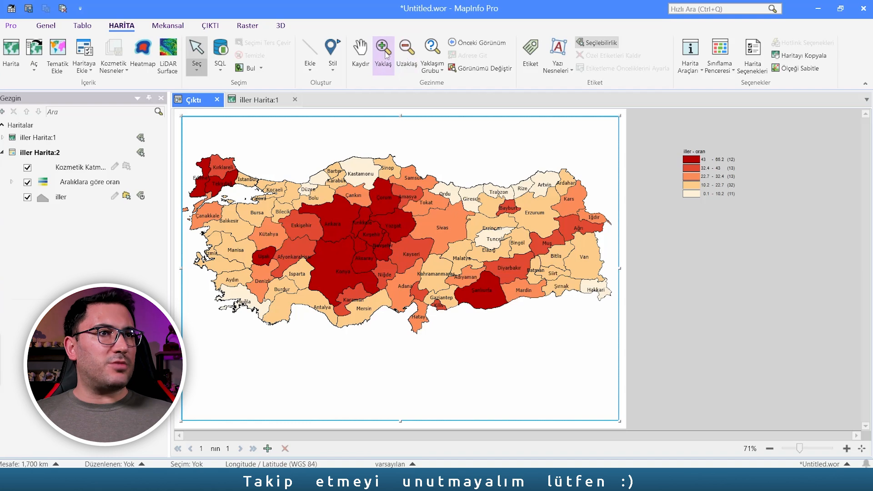
# - Set the layout map's scale to 1 cm = 60 km and leave the map frame
pyautogui.rightClick(328, 151)
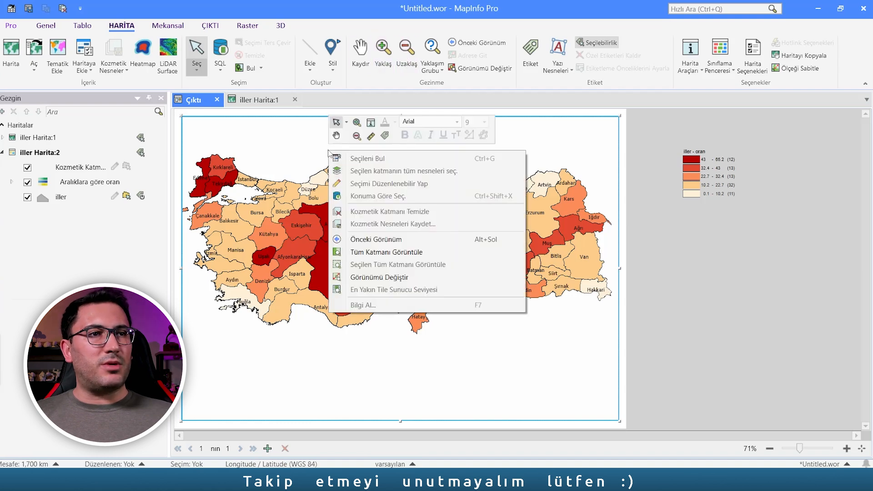
pyautogui.click(380, 277)
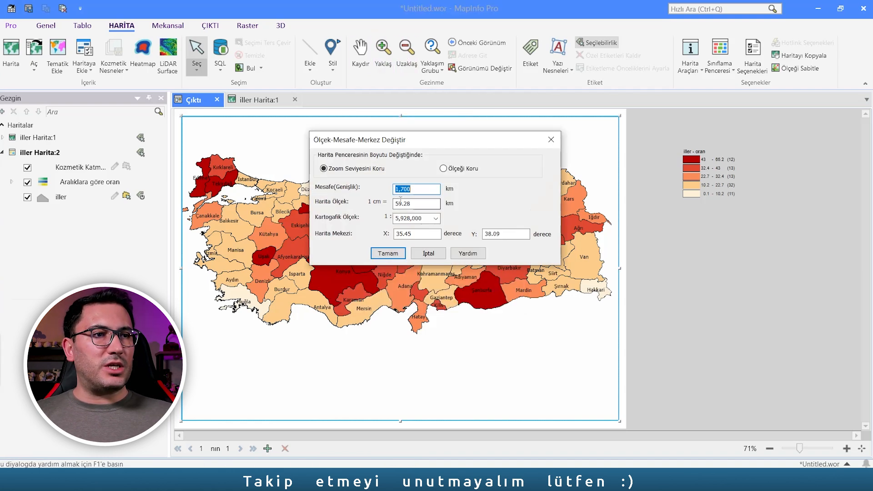
pyautogui.moveTo(410, 204); pyautogui.dragTo(344, 211)
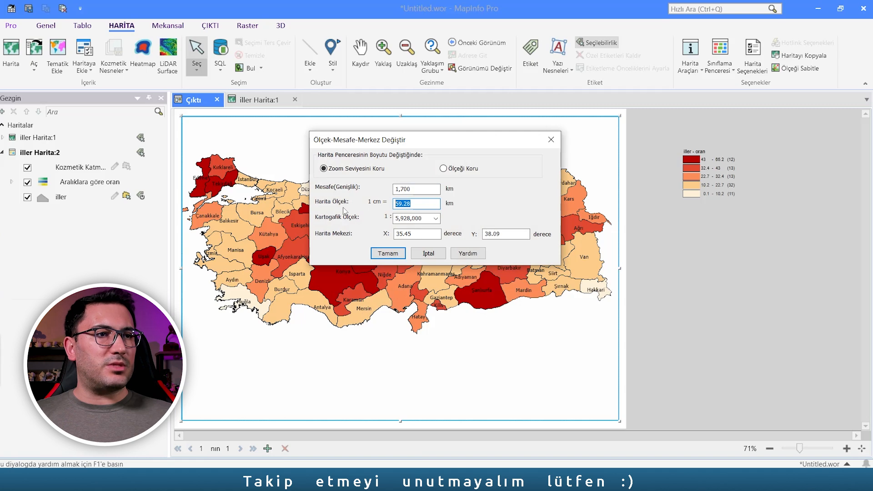
pyautogui.write('60')
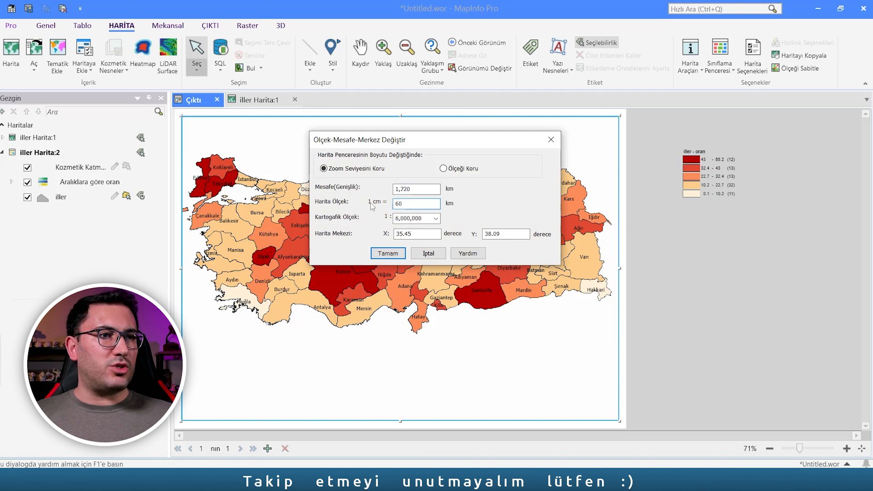
pyautogui.click(387, 254)
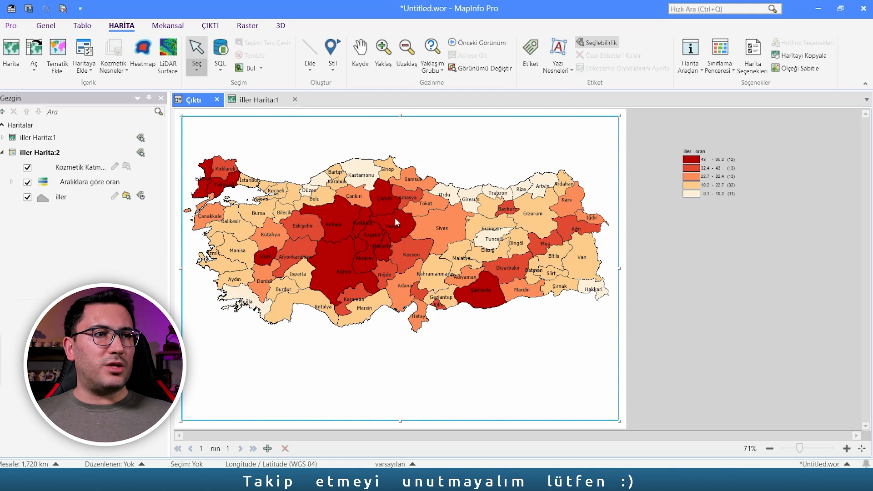
pyautogui.click(673, 267)
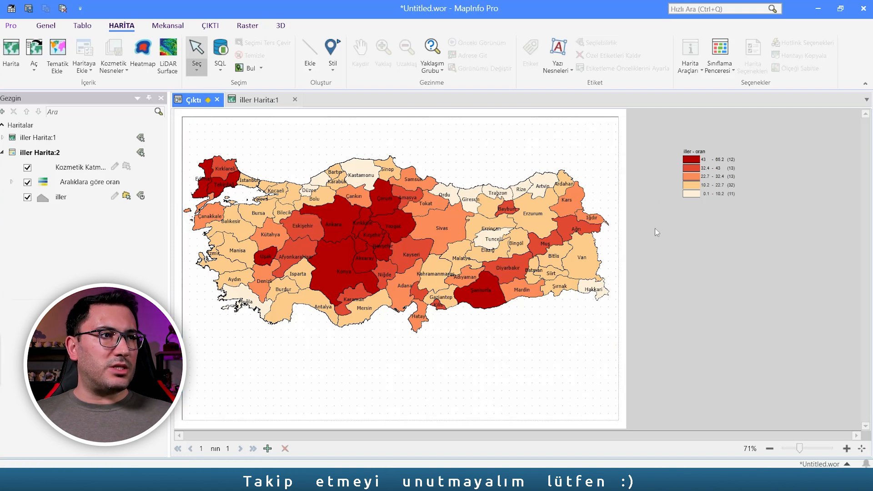
pyautogui.scroll(-3, 345, 200)
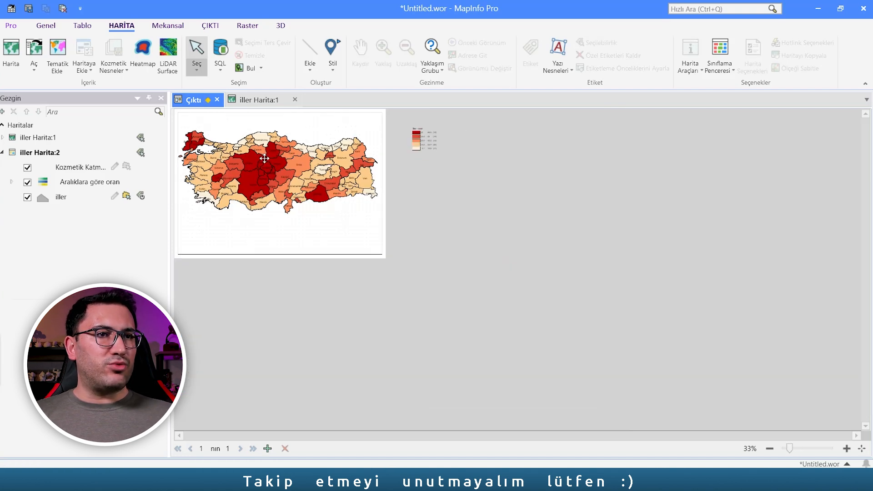
pyautogui.scroll(1, 262, 175)
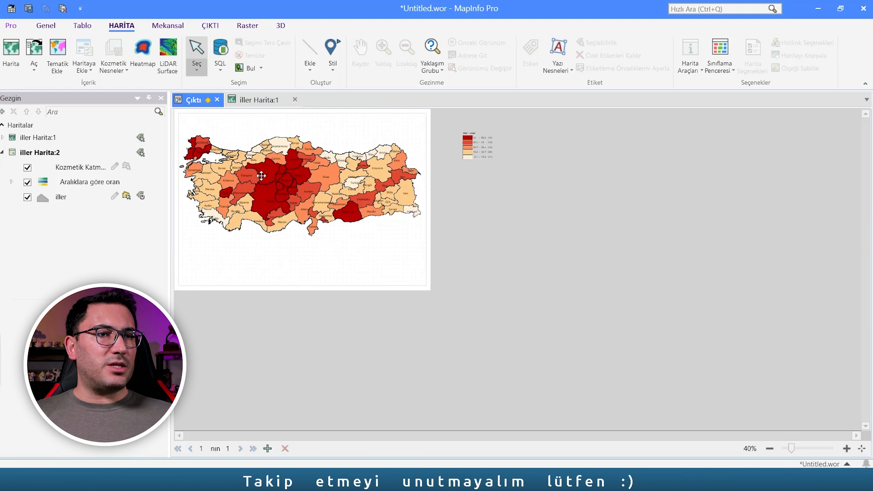
pyautogui.scroll(1, 262, 175)
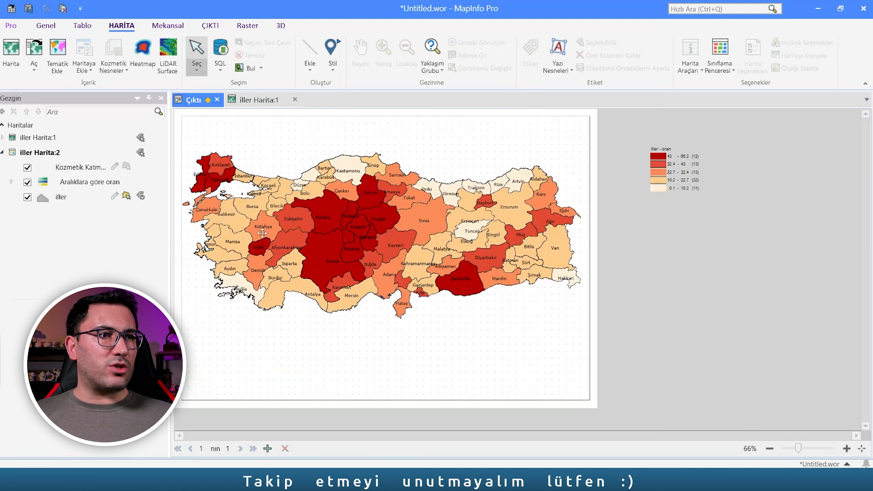
pyautogui.click(287, 142)
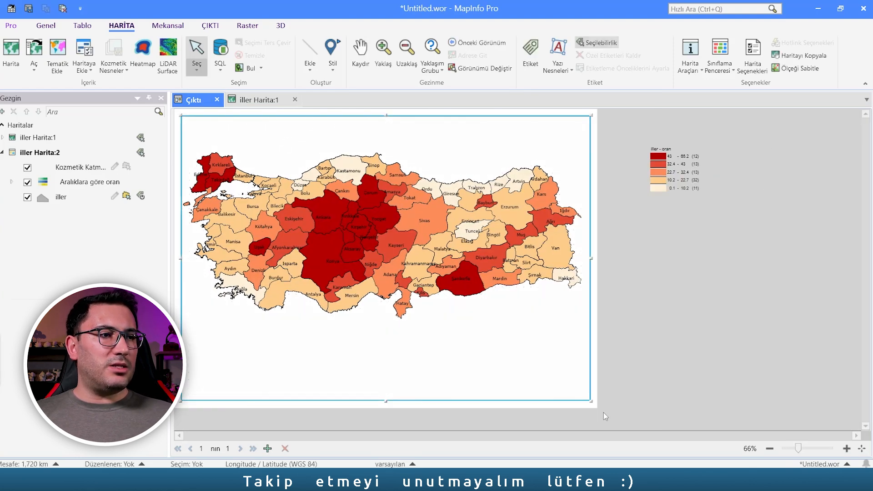
pyautogui.scroll(-1, 275, 241)
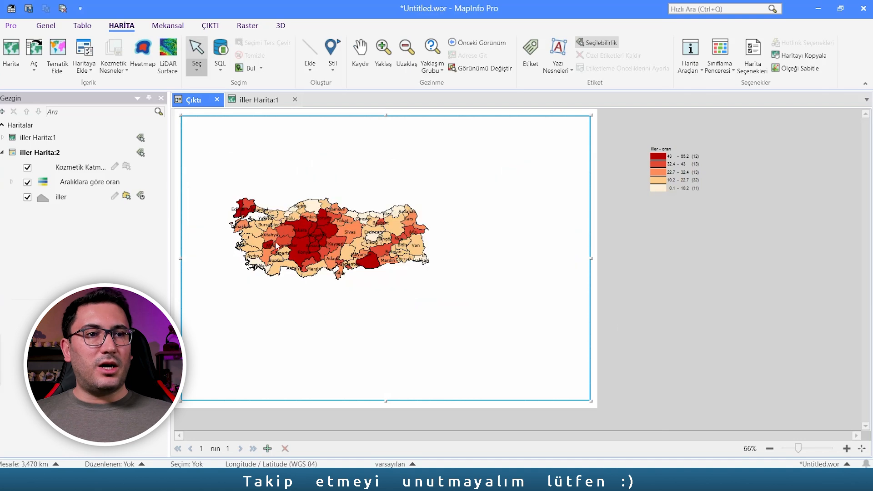
pyautogui.scroll(1, 276, 245)
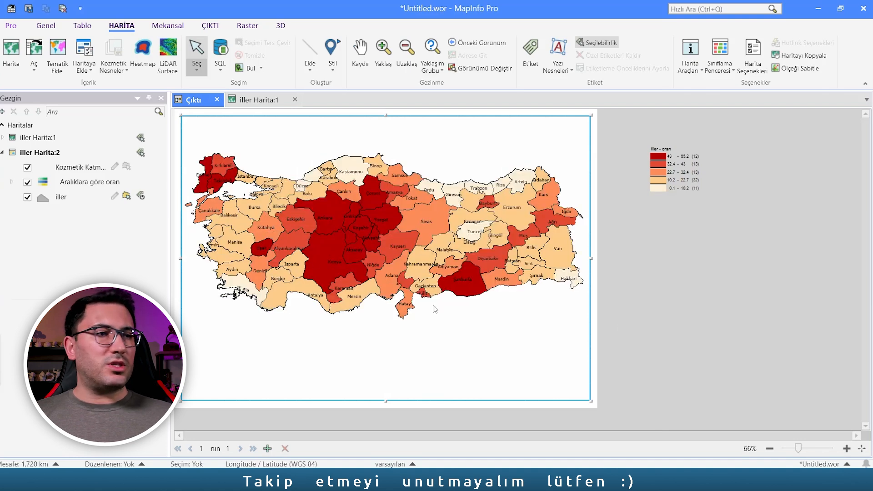
pyautogui.click(688, 250)
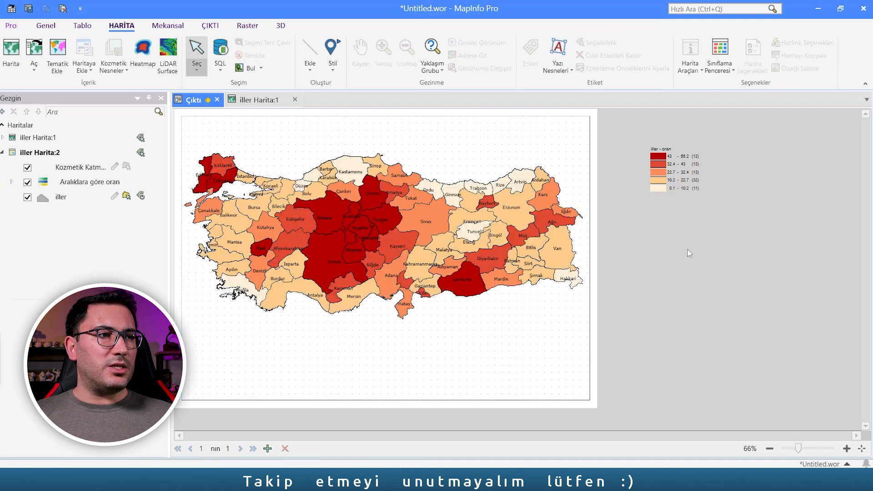
# - Switch the iller layer's labels off and on again and choose NAME_1 as the label column
pyautogui.click(141, 196)
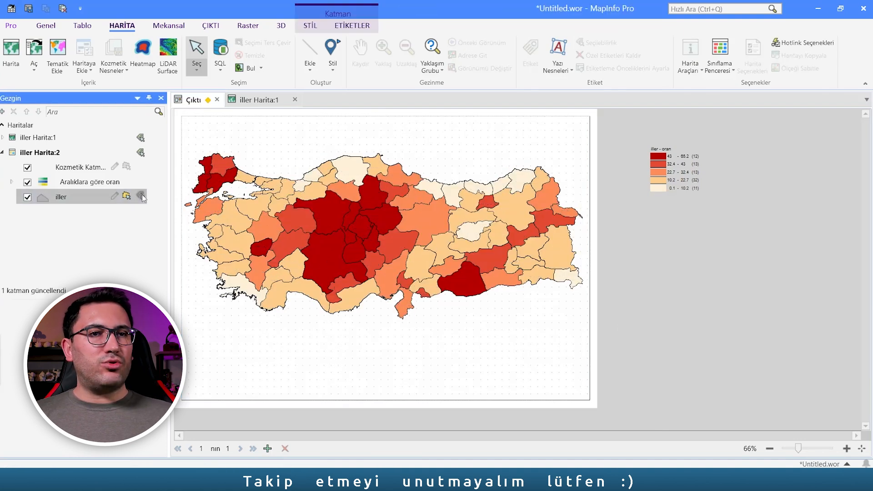
pyautogui.click(80, 197)
pyautogui.click(357, 26)
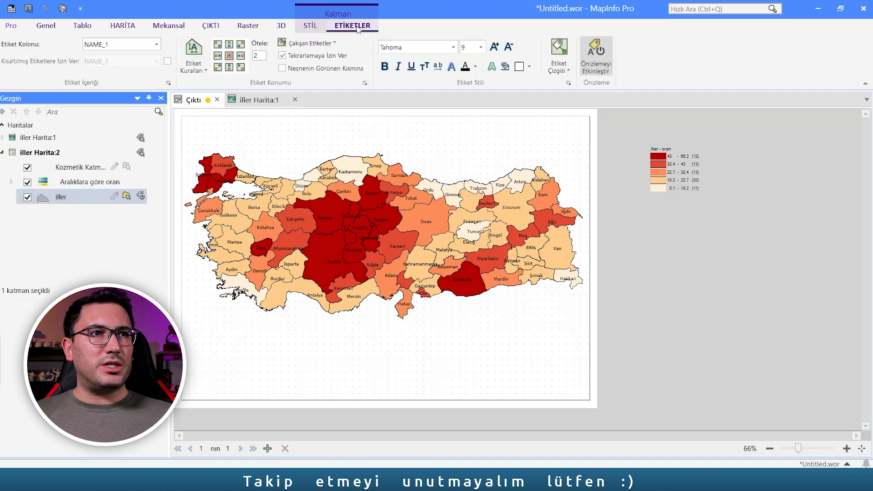
pyautogui.click(155, 44)
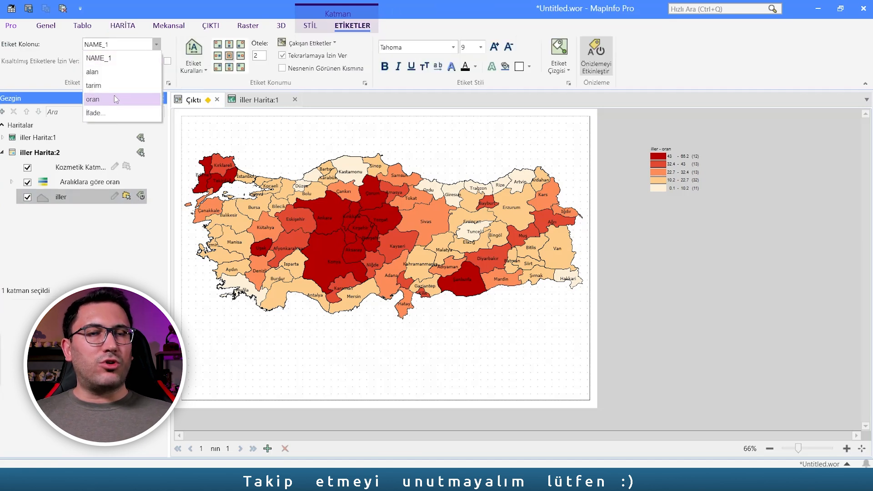
pyautogui.click(122, 58)
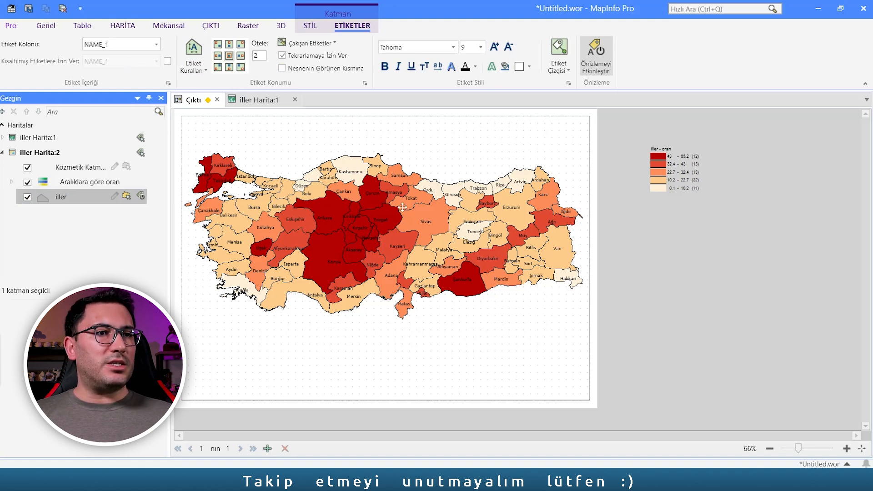
# - Activate the map in its layout frame and reposition the Konya and Ankara labels within their provinces
pyautogui.click(196, 71)
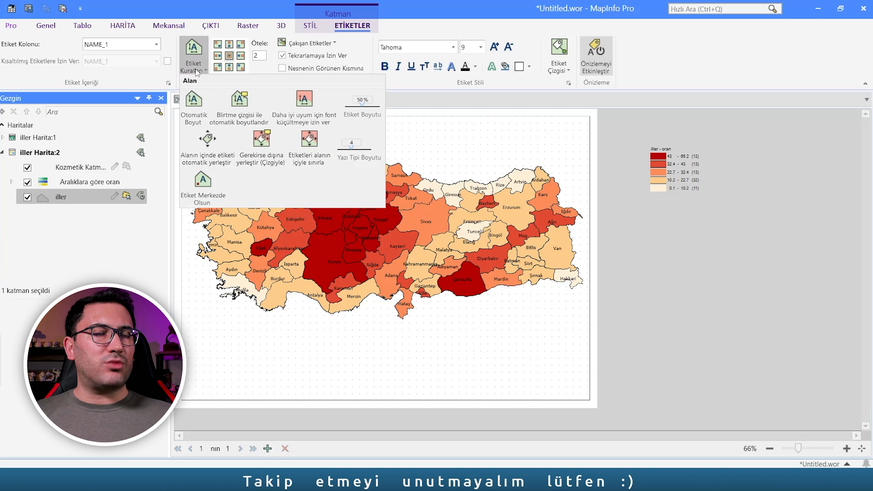
pyautogui.click(196, 72)
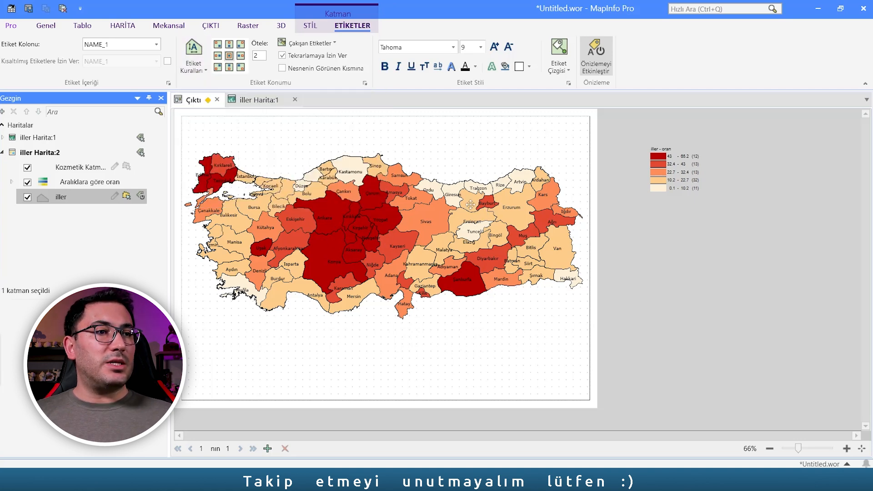
pyautogui.click(400, 208)
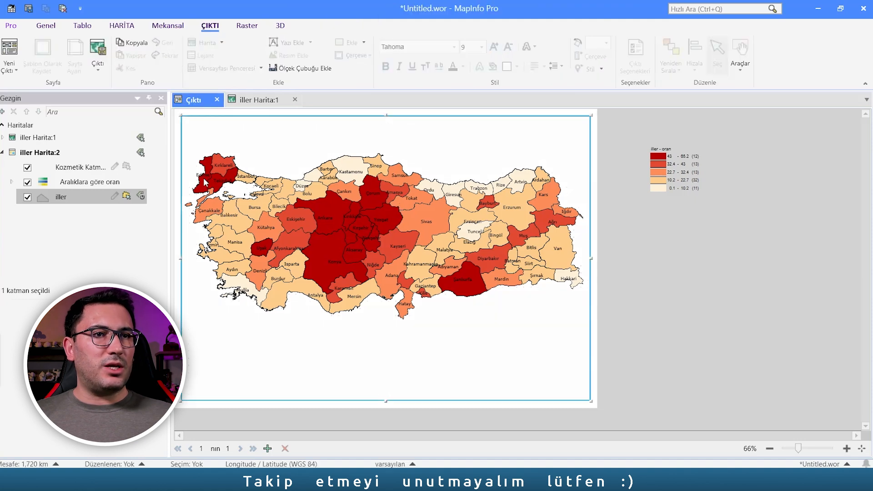
pyautogui.click(334, 261)
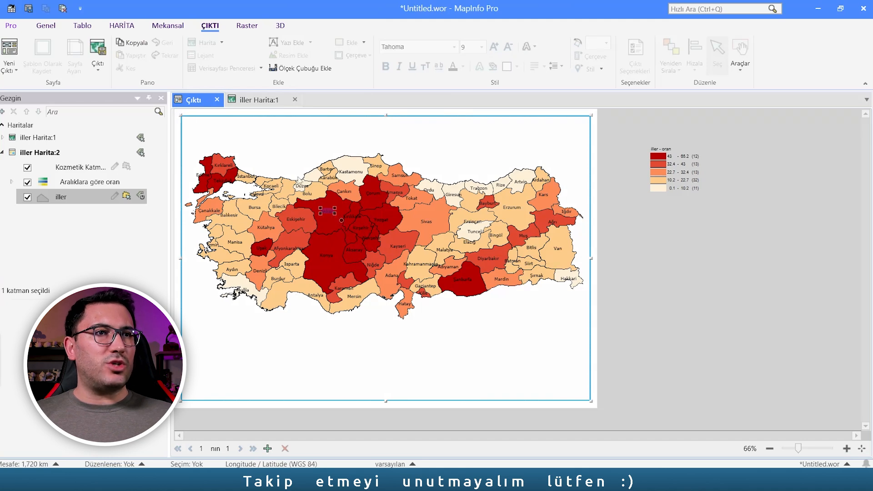
# - Try a background box behind the iller layer's labels and replace it with a halo
pyautogui.click(90, 200)
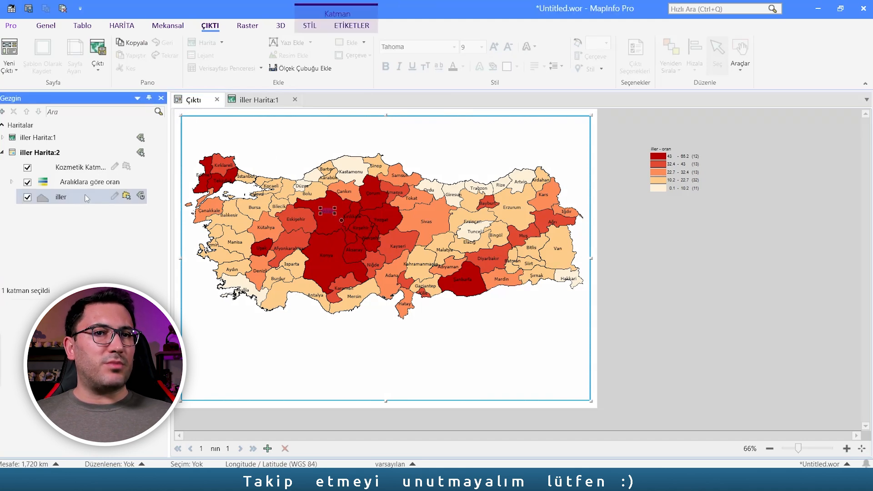
pyautogui.click(364, 26)
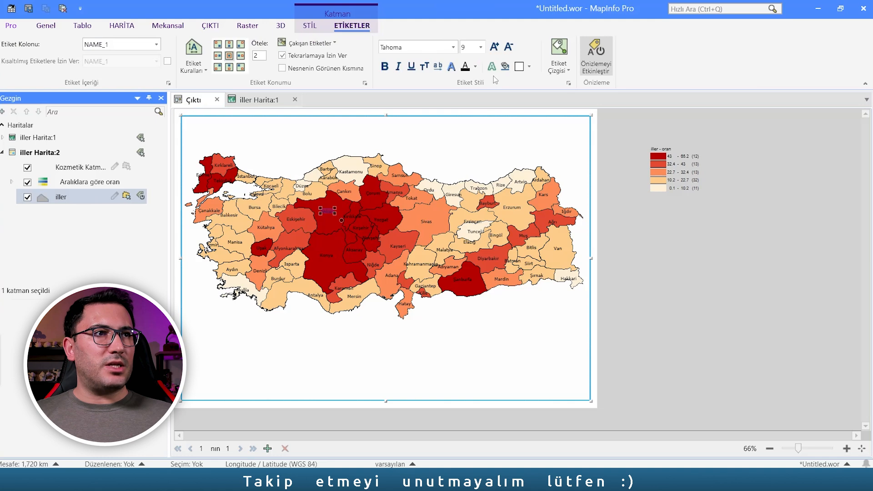
pyautogui.click(505, 67)
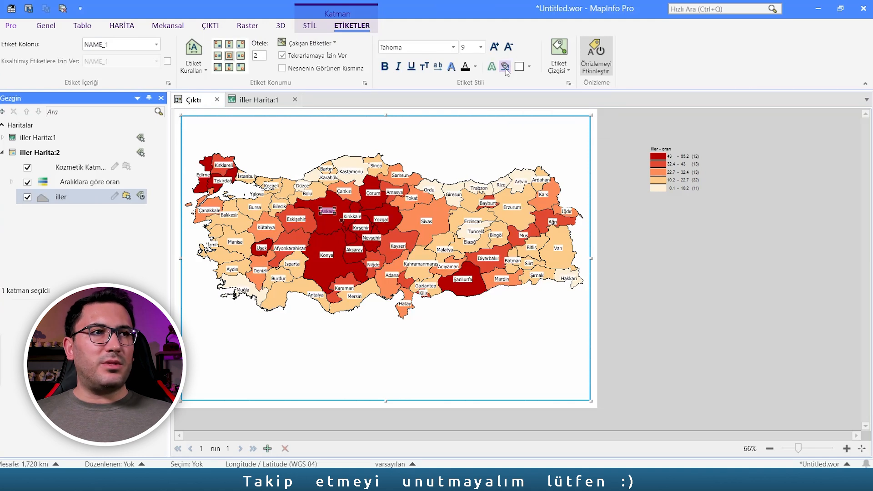
pyautogui.click(492, 67)
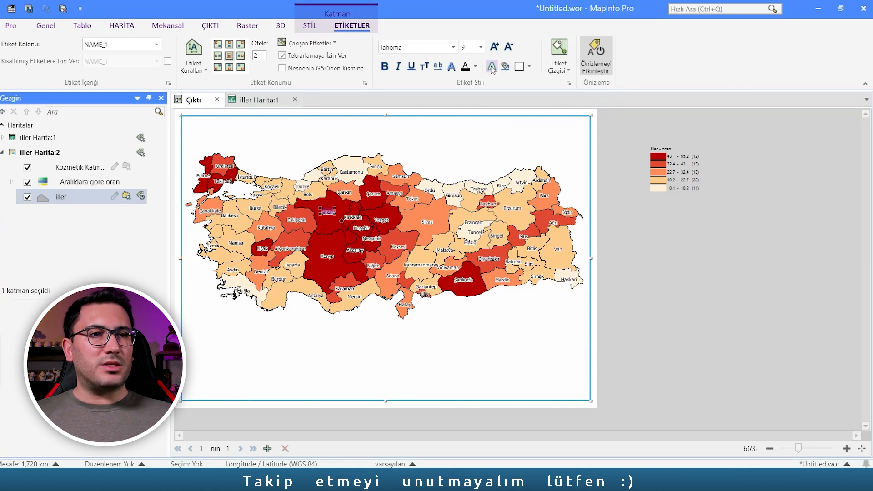
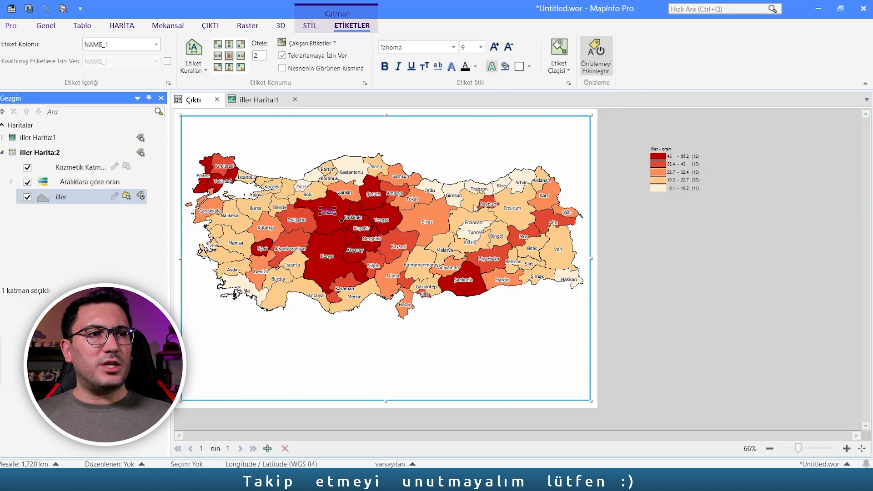
# - Allow the iller layer's labels to overlap by choosing Üst üste etiket olsun
pyautogui.click(198, 70)
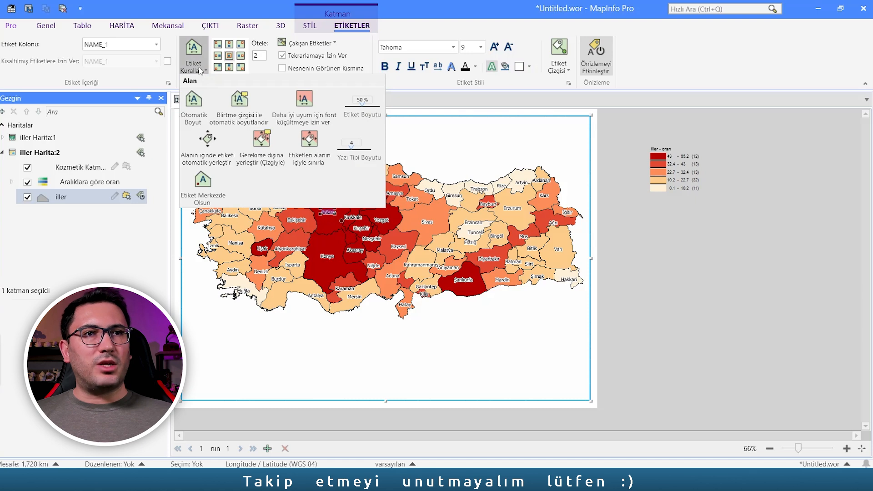
pyautogui.click(200, 70)
pyautogui.click(330, 43)
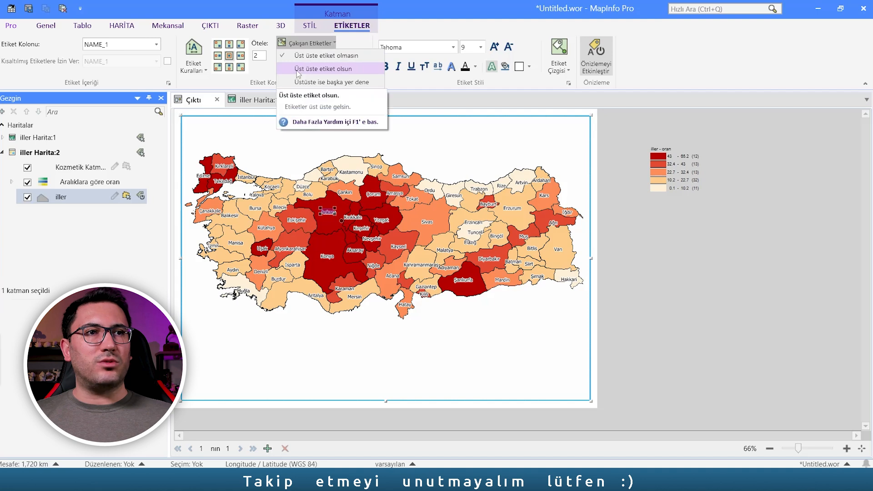
pyautogui.click(335, 68)
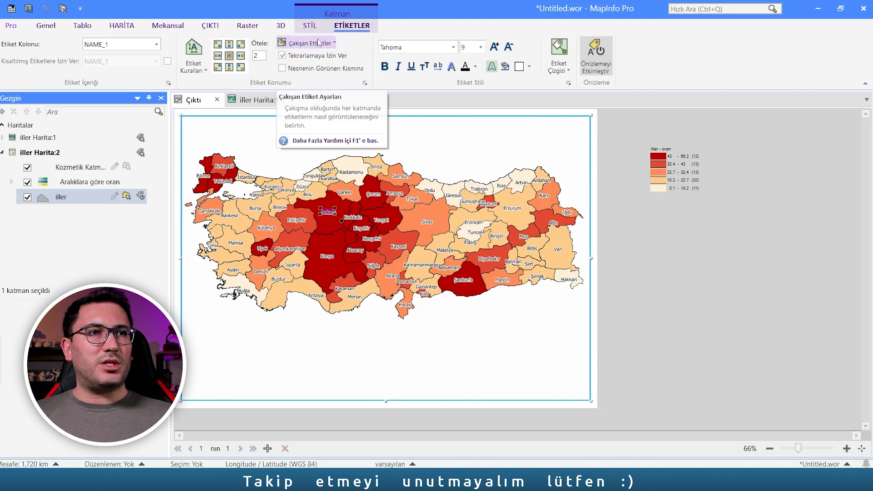
# - Move the Gümüşhane and Giresun labels up so they sit apart from their neighbours' labels
pyautogui.click(476, 202)
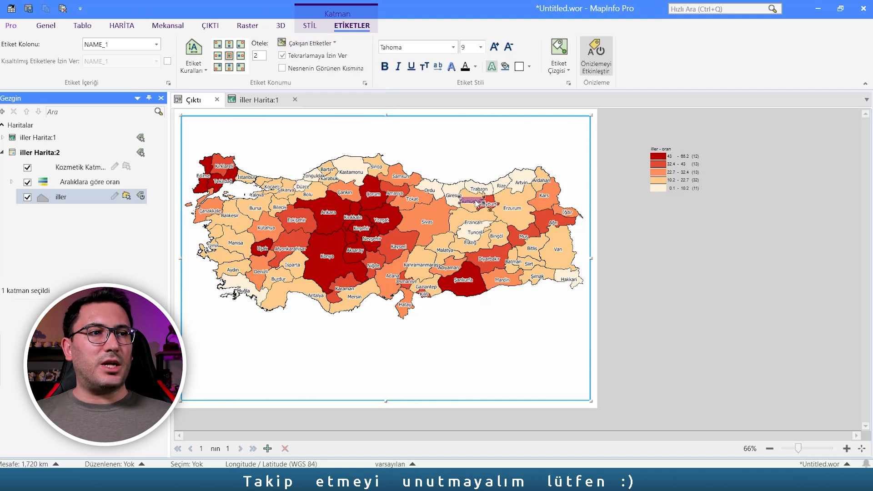
pyautogui.moveTo(475, 201); pyautogui.dragTo(457, 190)
pyautogui.click(105, 196)
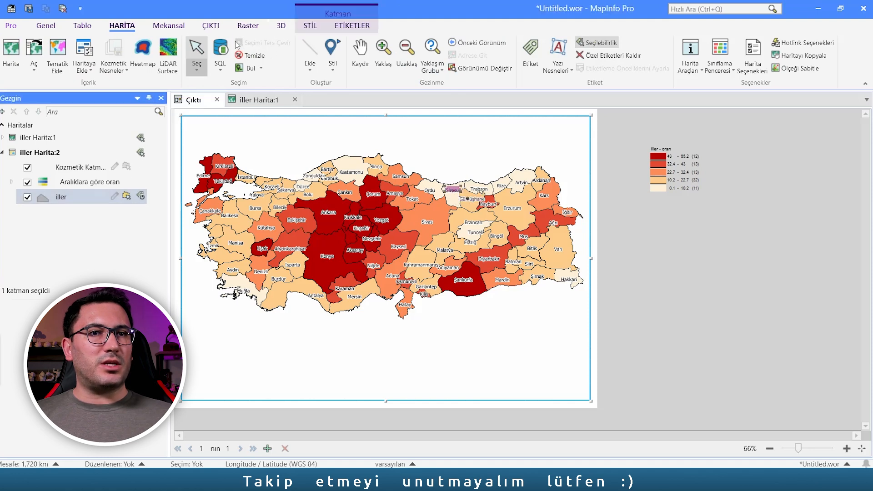
pyautogui.click(358, 27)
pyautogui.click(326, 44)
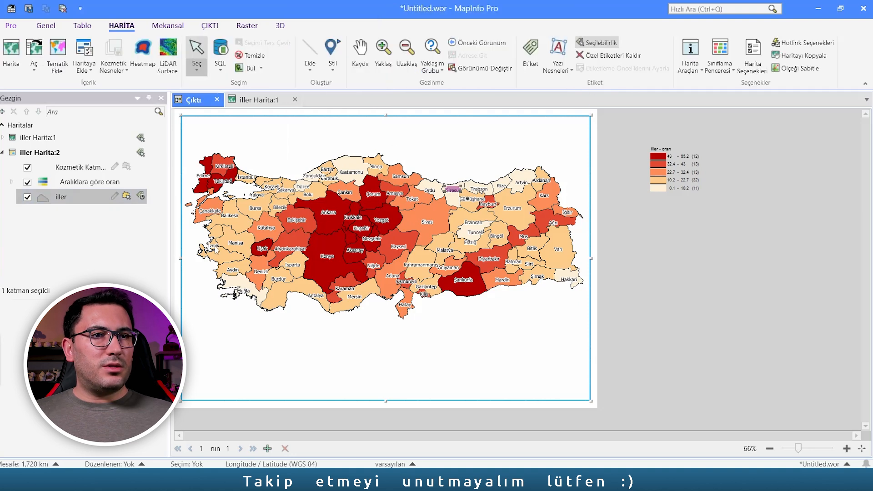
# - Reposition the İzmir, Çanakkale and Antalya labels to fit inside their provinces
pyautogui.moveTo(214, 246); pyautogui.dragTo(221, 252)
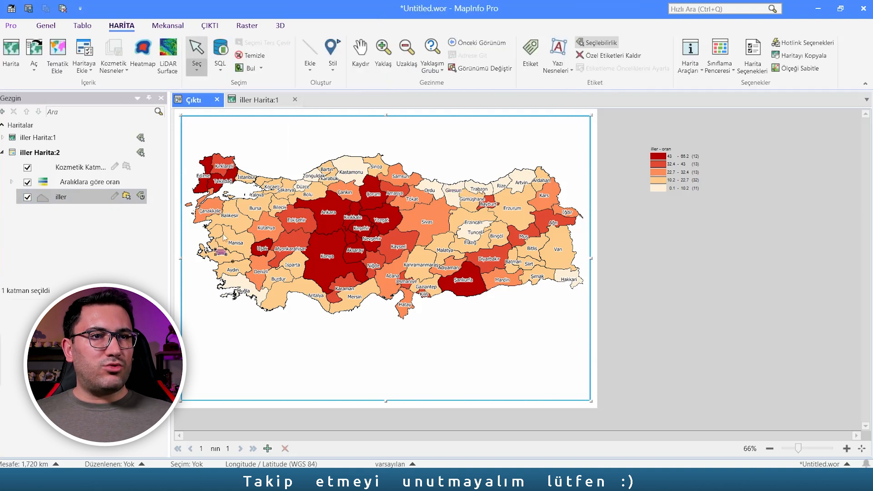
pyautogui.click(214, 211)
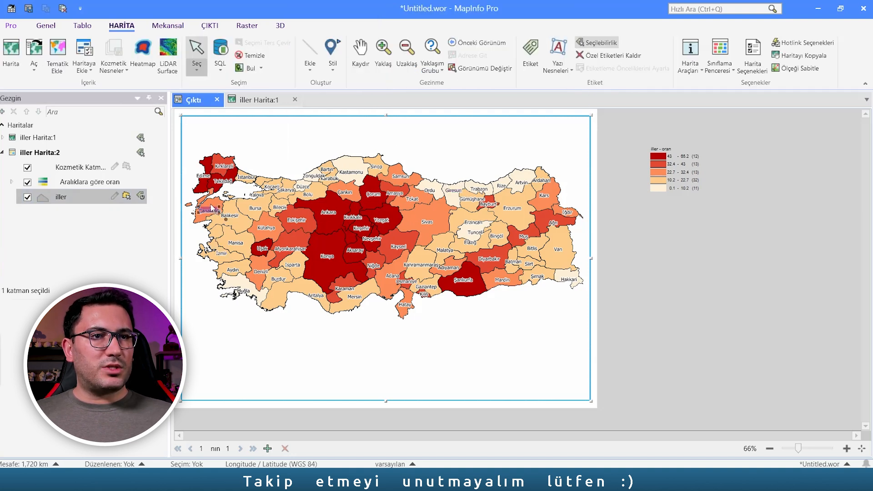
pyautogui.moveTo(211, 209); pyautogui.dragTo(213, 205)
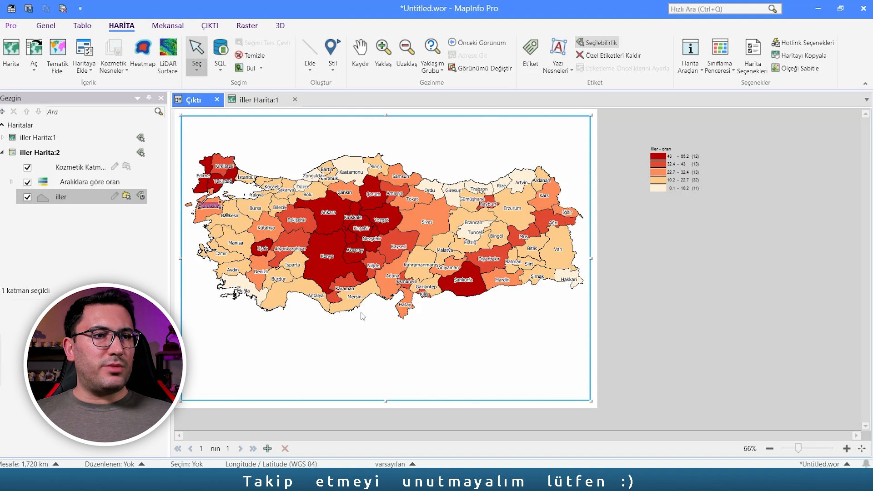
pyautogui.moveTo(321, 298); pyautogui.dragTo(305, 289)
# - Examine how the province labels look at different zoom levels and recentre Turkey in the layout frame
pyautogui.scroll(1, 330, 264)
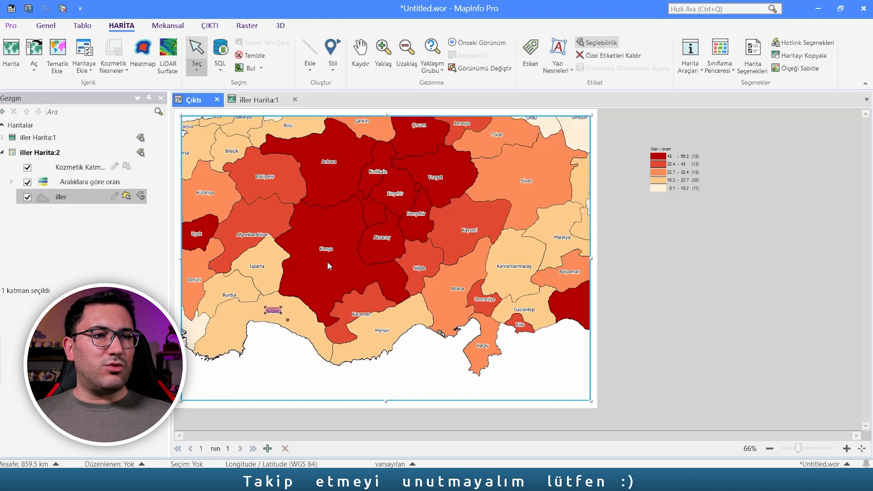
pyautogui.scroll(-1, 330, 266)
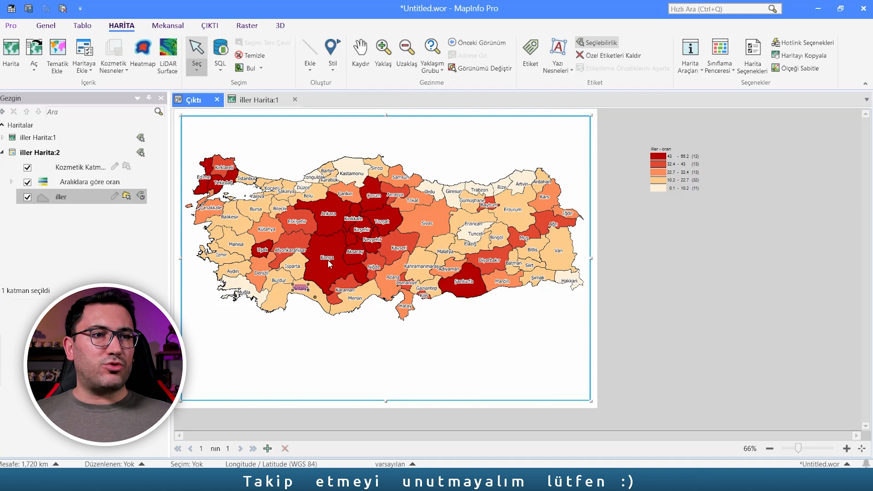
pyautogui.scroll(1, 328, 262)
pyautogui.scroll(-1, 326, 260)
pyautogui.scroll(1, 324, 258)
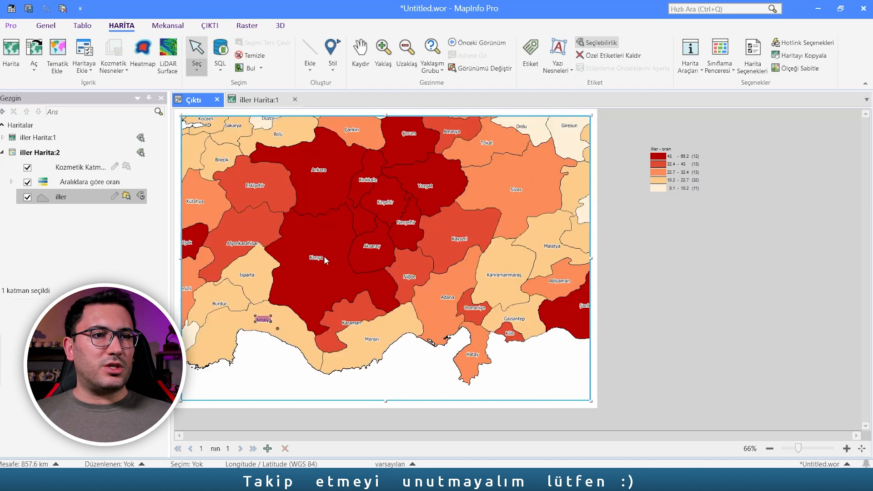
pyautogui.scroll(2, 324, 255)
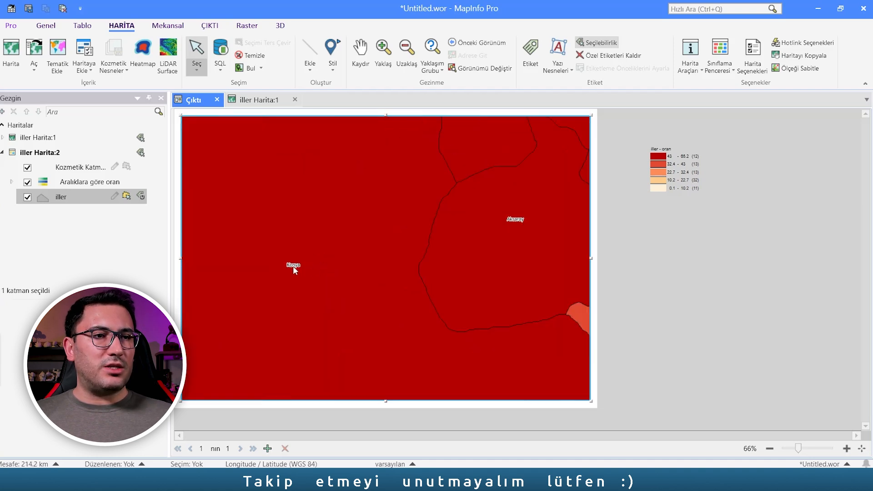
pyautogui.scroll(-3, 293, 269)
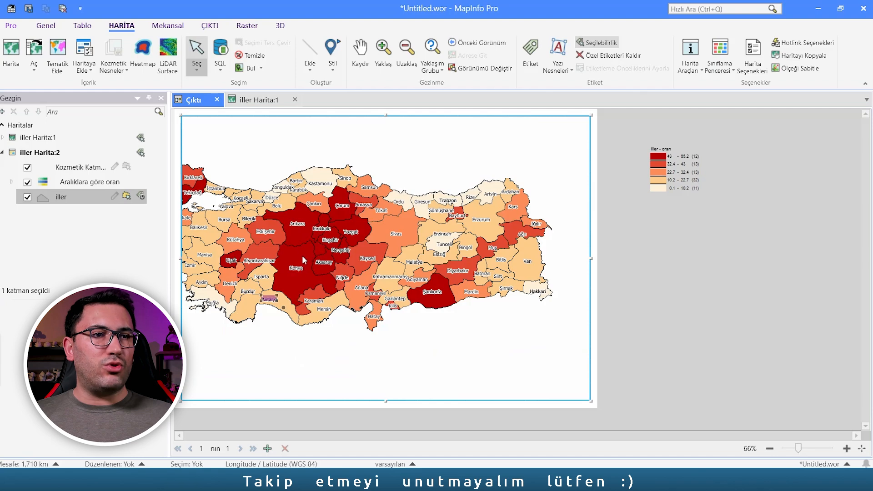
pyautogui.moveTo(302, 256); pyautogui.dragTo(332, 246)
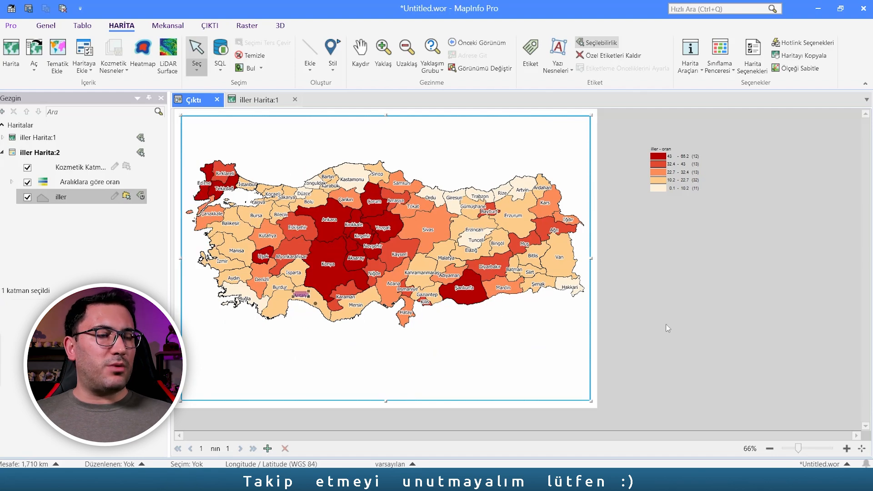
# - Enlarge the page view, shift the Elazığ and Erzincan labels within their provinces, and fit the page back on screen
pyautogui.moveTo(798, 448)
pyautogui.mouseDown()
pyautogui.moveTo(817, 449)
pyautogui.moveTo(787, 452)
pyautogui.moveTo(811, 447)
pyautogui.mouseUp()
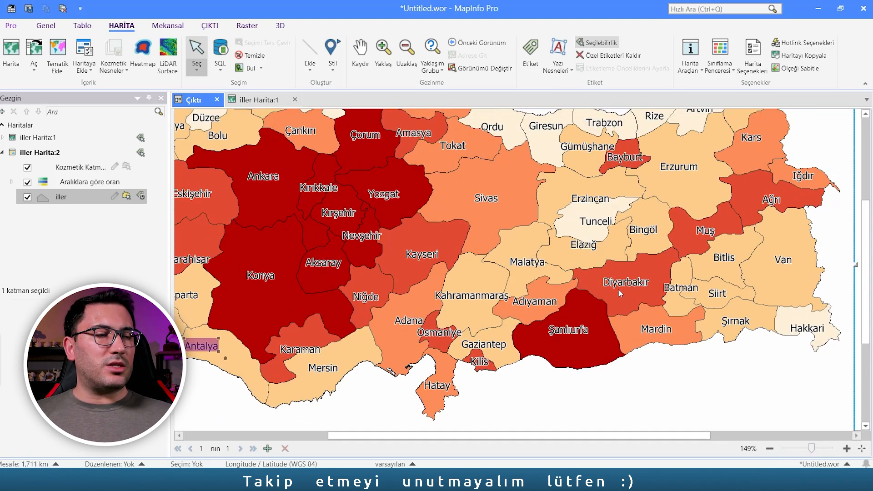
pyautogui.click(586, 249)
pyautogui.moveTo(586, 249); pyautogui.dragTo(580, 261)
pyautogui.click(603, 199)
pyautogui.moveTo(602, 199); pyautogui.dragTo(585, 190)
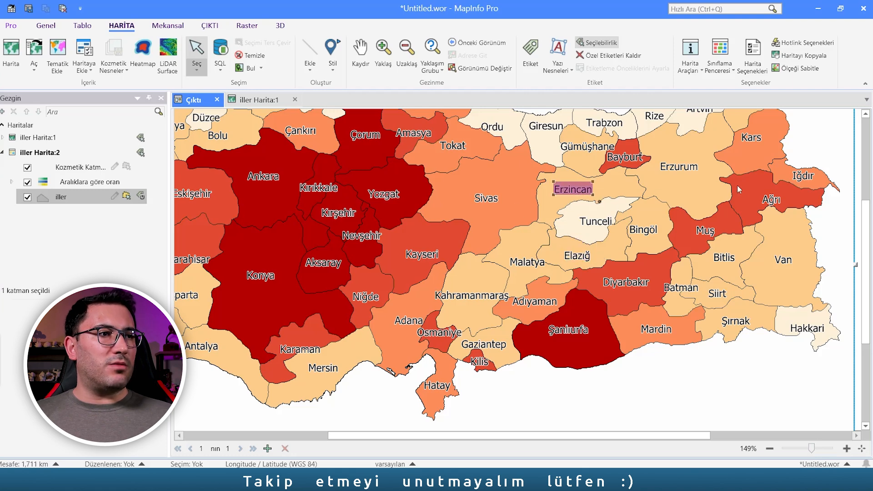
pyautogui.click(861, 449)
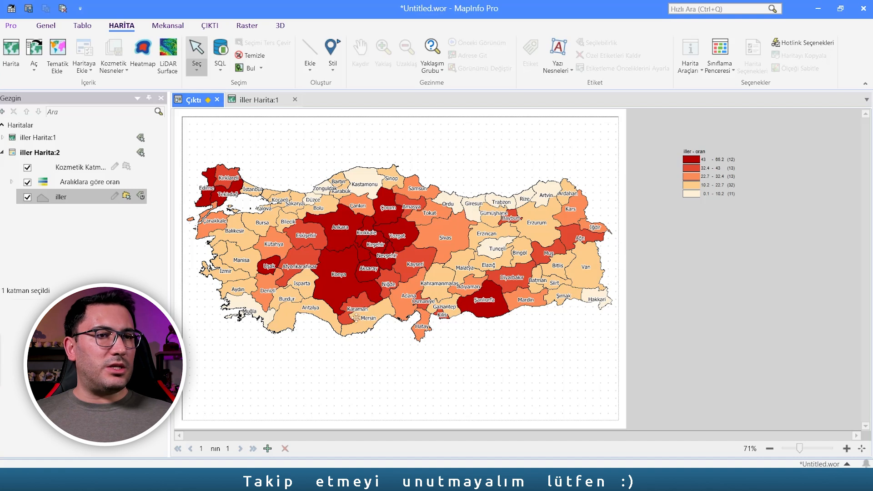
# - Move the legend onto the page below southeastern Turkey and change its title to "Değerler %"
pyautogui.moveTo(719, 171); pyautogui.dragTo(538, 369)
pyautogui.doubleClick(531, 369)
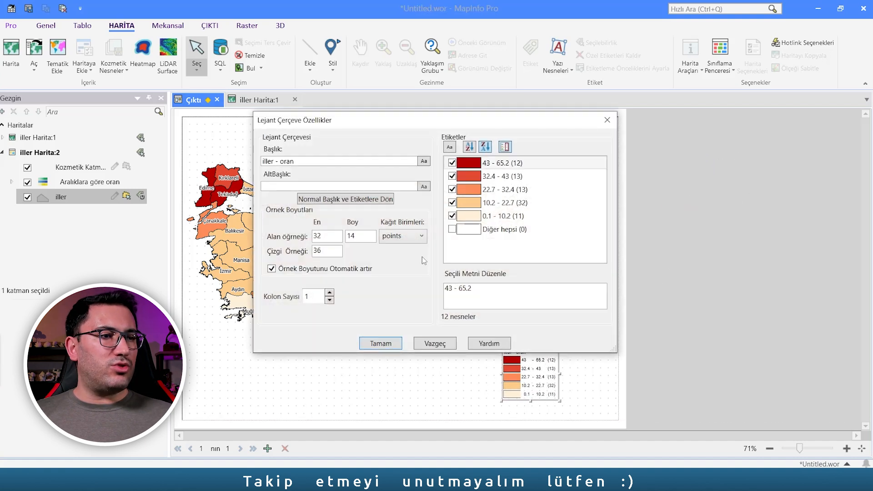
pyautogui.moveTo(324, 159); pyautogui.dragTo(206, 166)
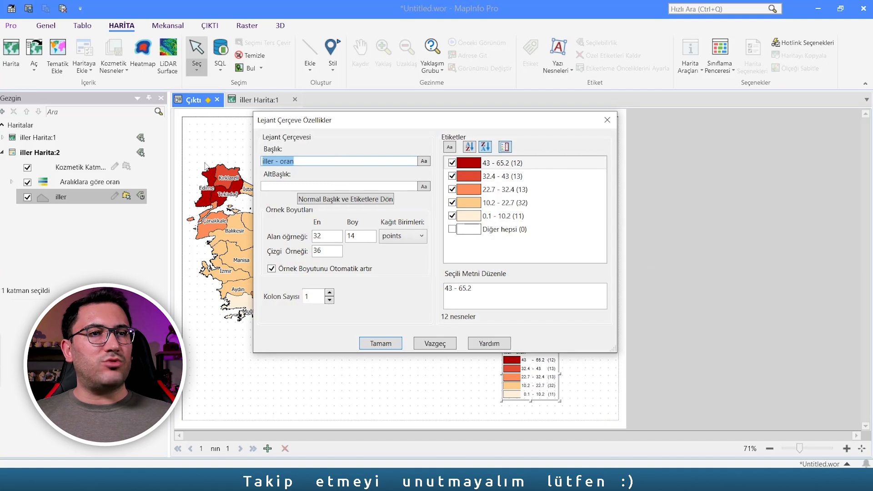
pyautogui.write('Yüzde')
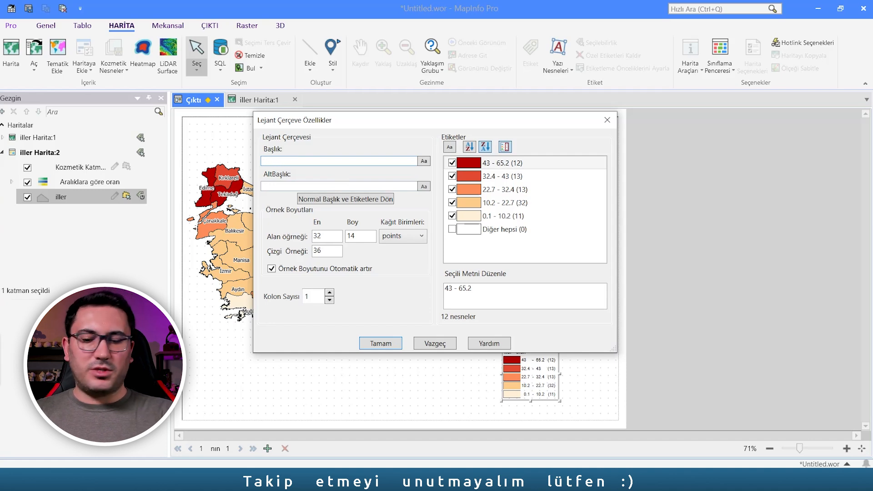
pyautogui.write('Değerler %')
# - Set the legend title's text style to size 12 and bold
pyautogui.click(423, 161)
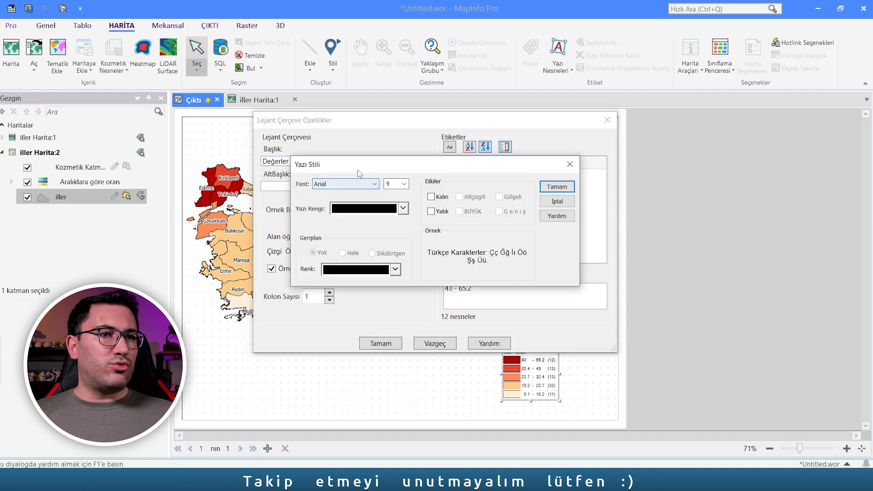
pyautogui.moveTo(367, 165); pyautogui.dragTo(325, 187)
pyautogui.click(363, 206)
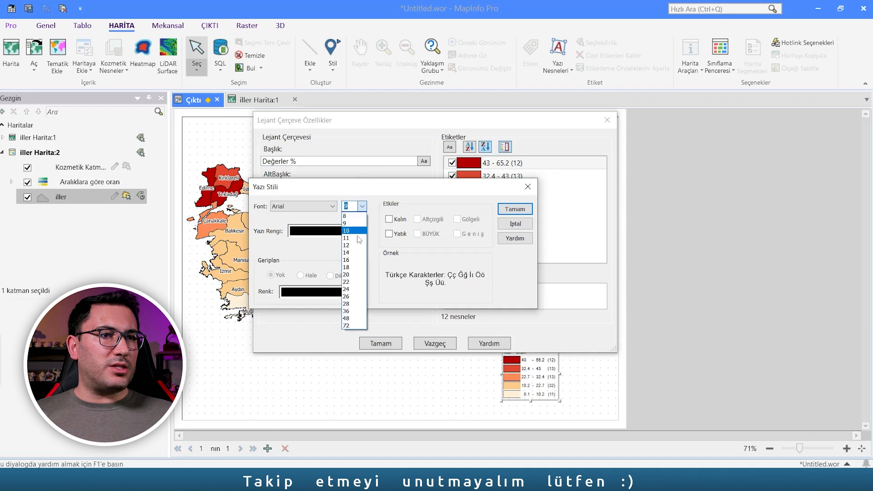
pyautogui.click(354, 251)
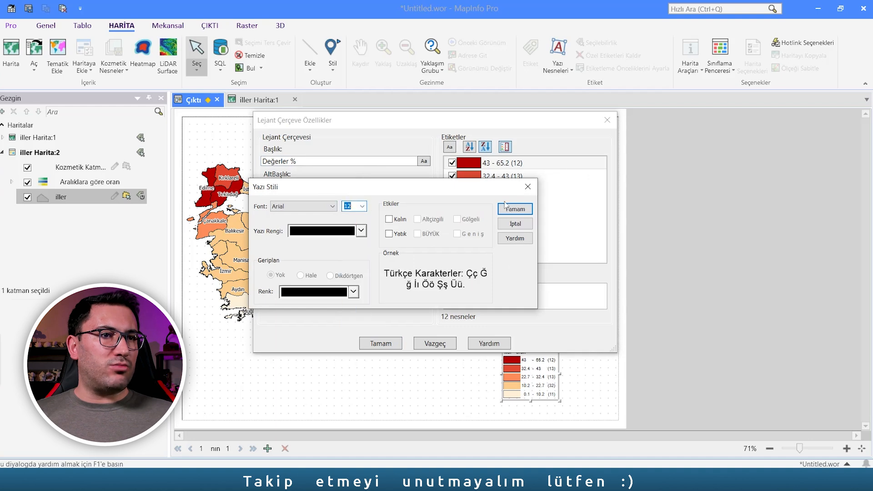
pyautogui.click(389, 220)
pyautogui.click(515, 210)
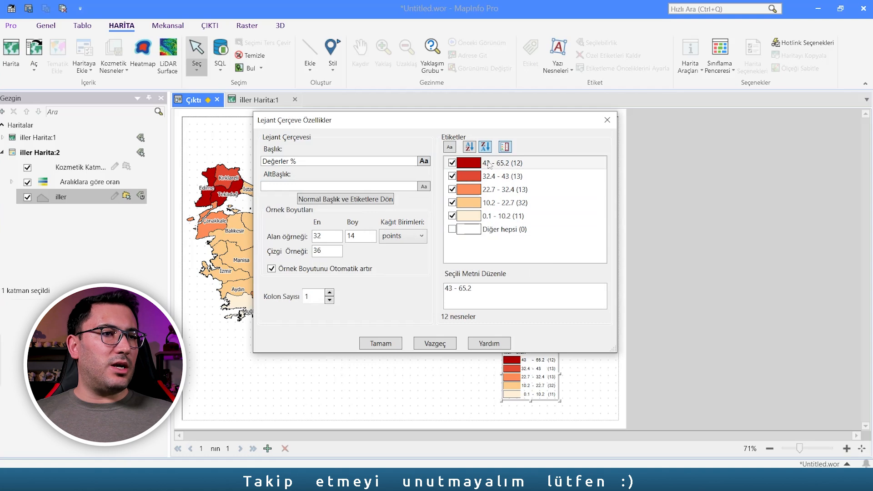
# - Set the legend labels' font size to 11 and sort the value ranges in ascending order
pyautogui.click(450, 146)
pyautogui.click(404, 184)
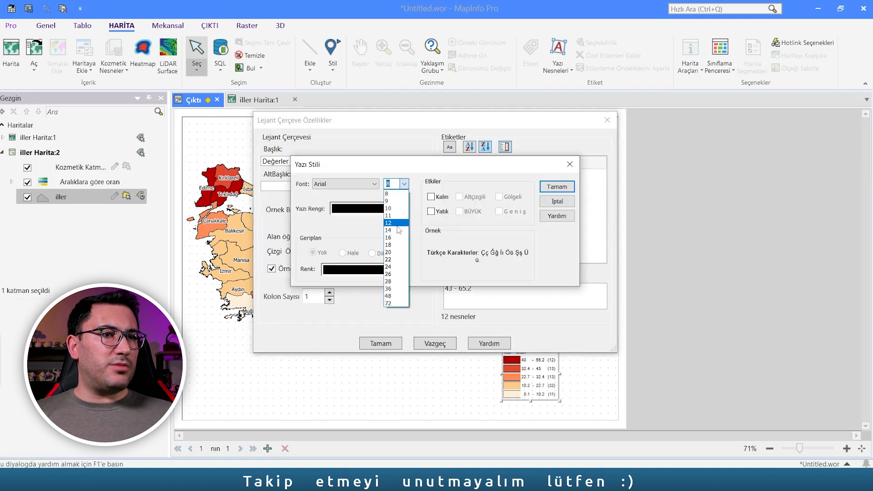
pyautogui.click(397, 216)
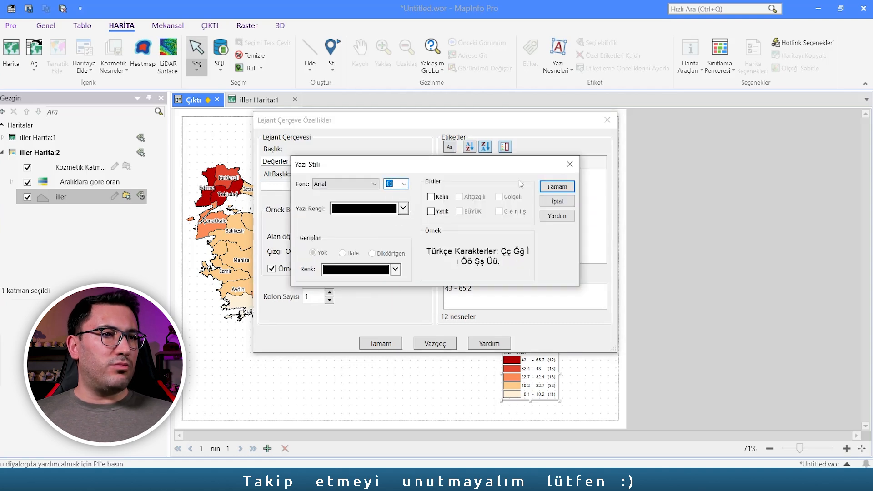
pyautogui.click(559, 187)
pyautogui.click(469, 146)
pyautogui.click(486, 146)
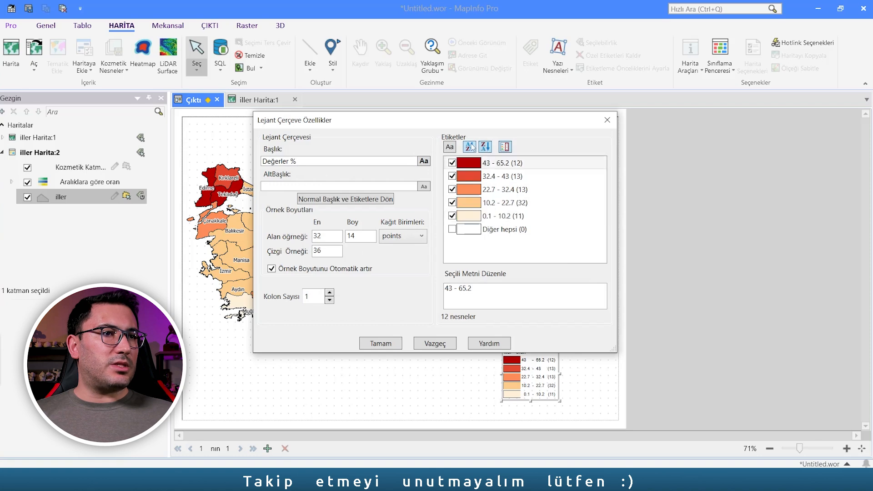
pyautogui.click(469, 146)
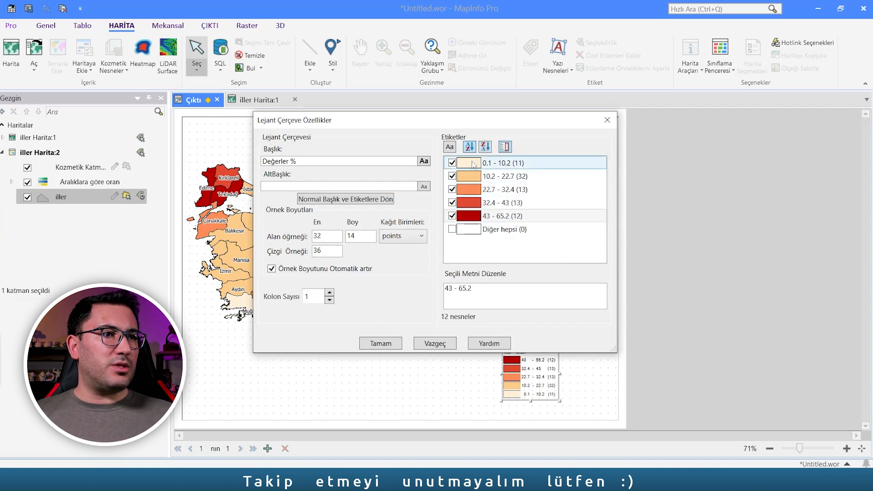
# - Check the editable label text of the legend's three lowest value ranges
pyautogui.click(494, 164)
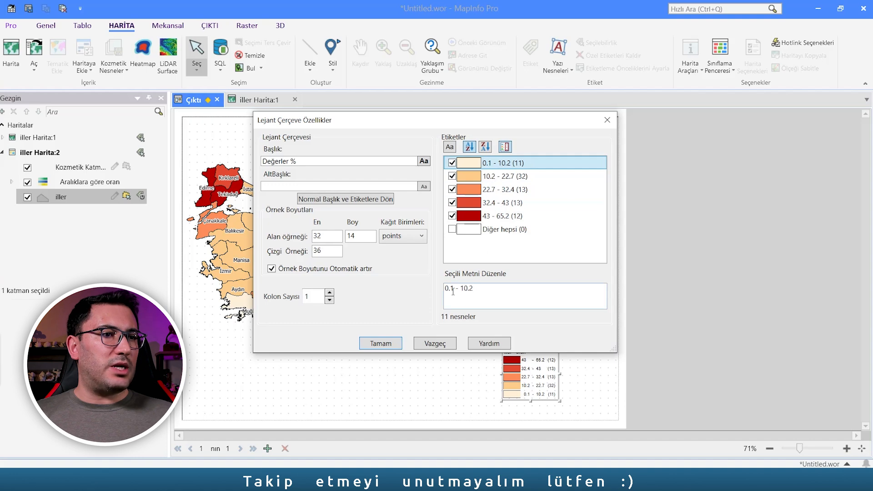
pyautogui.click(498, 177)
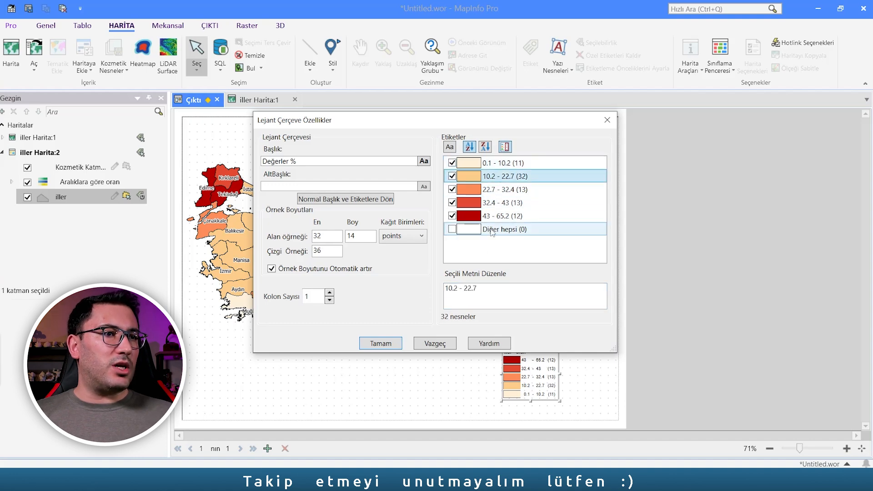
pyautogui.click(494, 193)
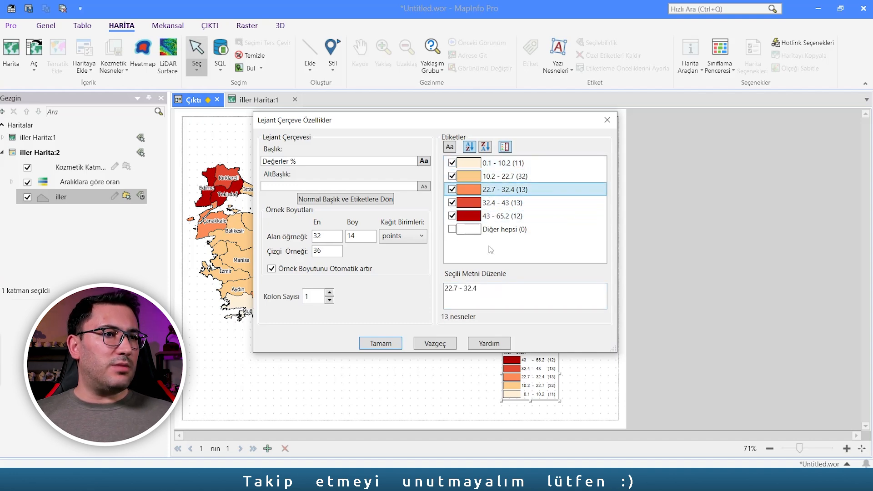
pyautogui.click(473, 286)
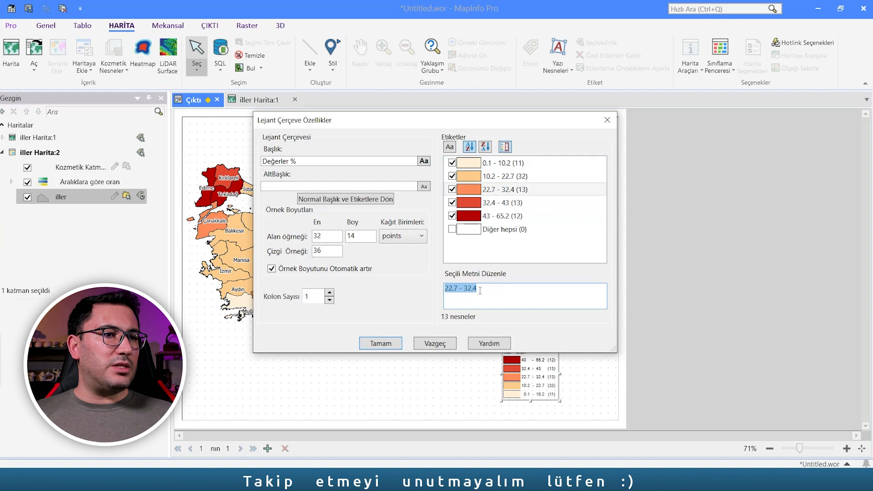
# - Apply the legend frame settings and shift the legend slightly down on the page
pyautogui.click(380, 343)
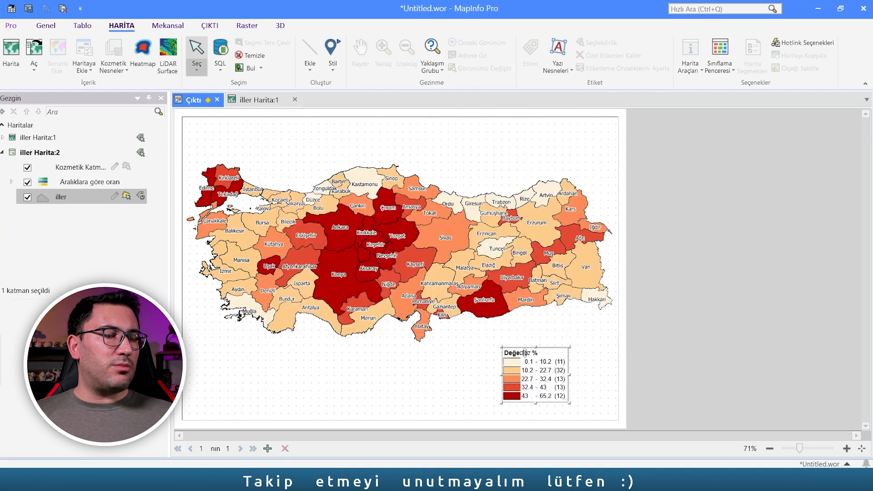
pyautogui.moveTo(535, 370); pyautogui.dragTo(533, 374)
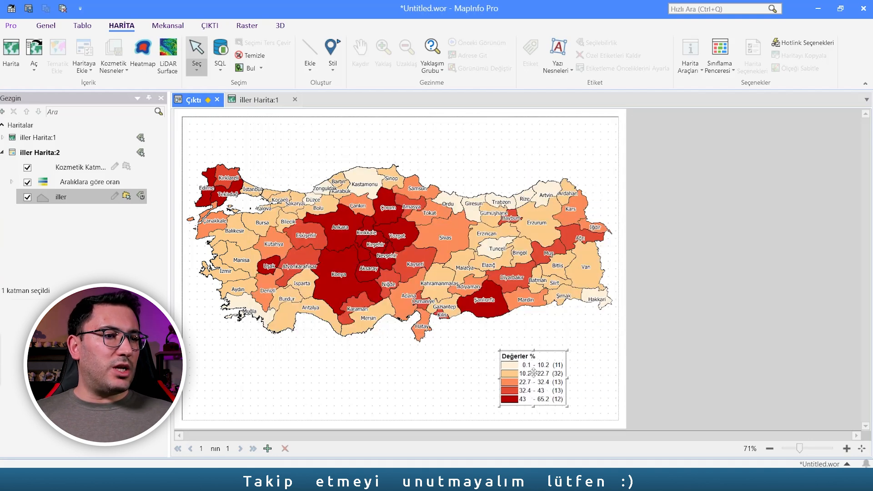
pyautogui.click(624, 354)
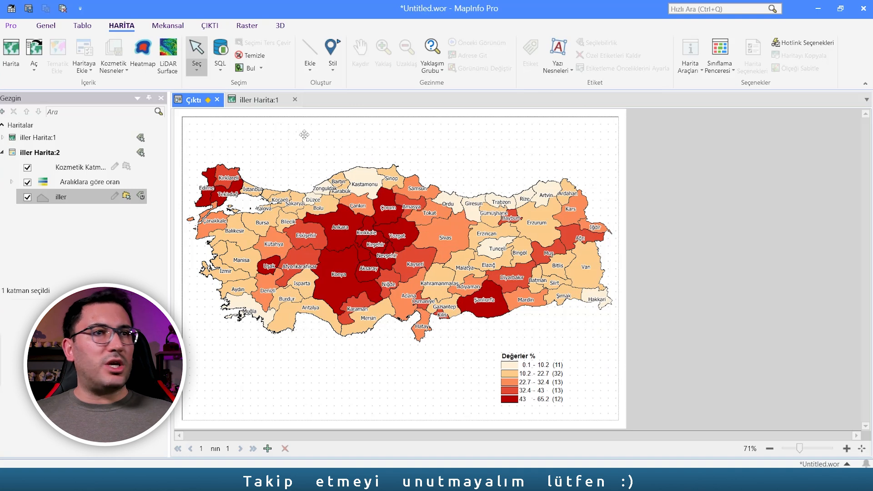
# - Draw a rounded rectangle around the legend, filling the page area below southeastern Turkey
pyautogui.click(209, 26)
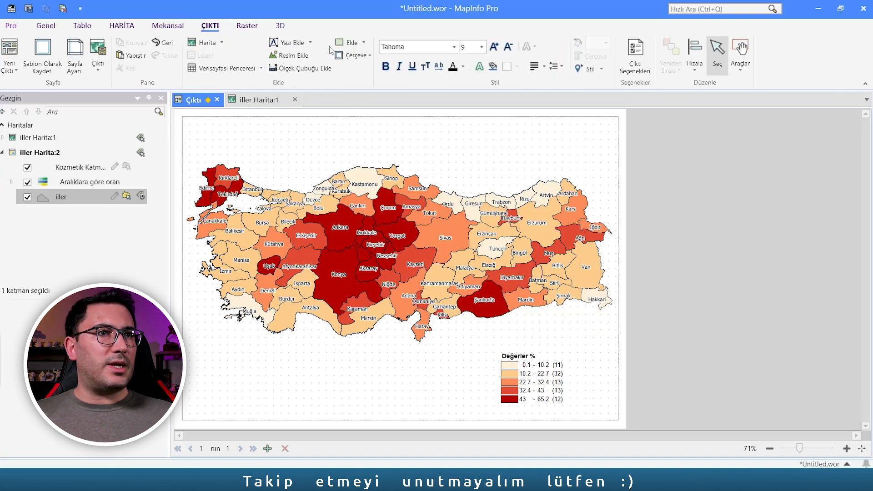
pyautogui.click(364, 42)
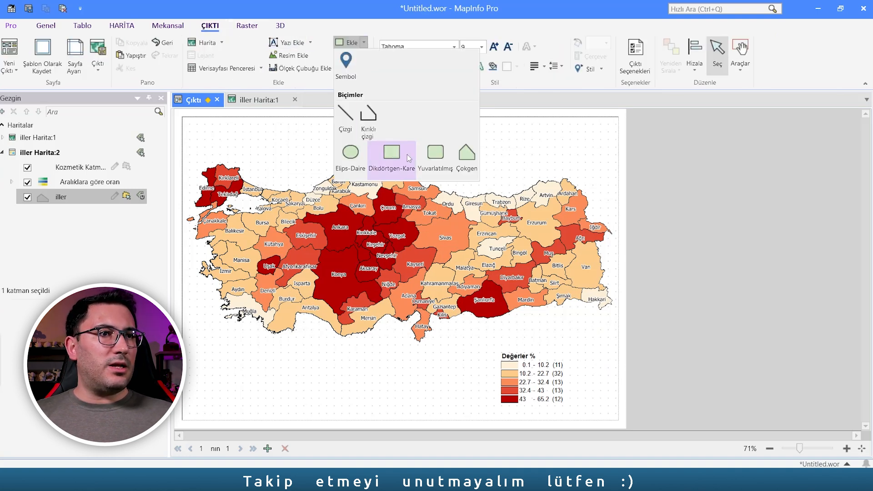
pyautogui.click(436, 154)
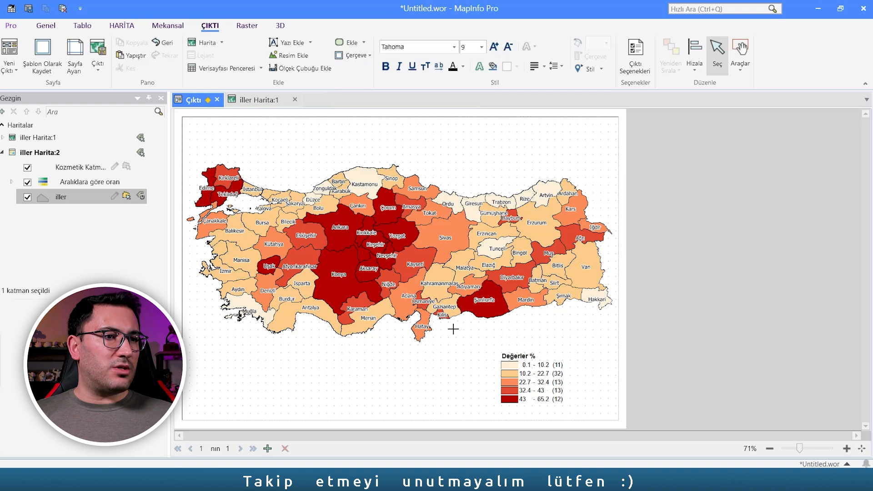
pyautogui.moveTo(447, 333)
pyautogui.mouseDown()
pyautogui.moveTo(516, 344)
pyautogui.moveTo(615, 416)
pyautogui.mouseUp()
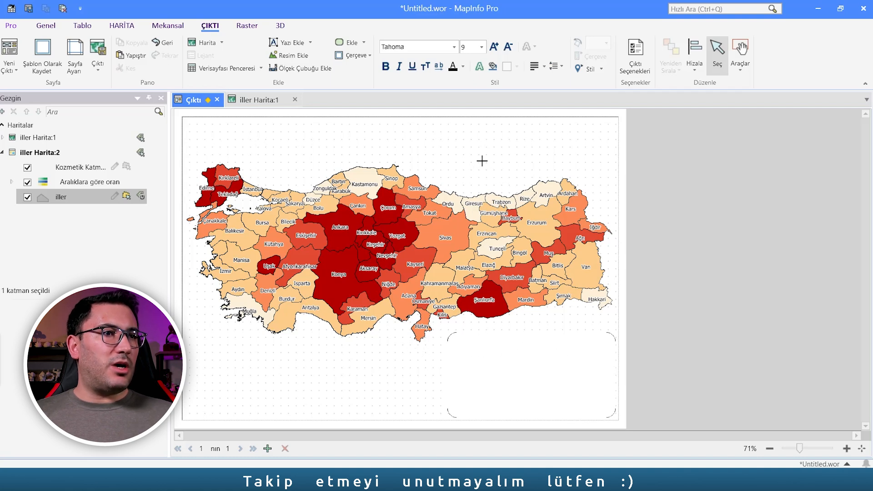
# - Try a second, smaller rounded rectangle above the Black Sea coast and delete it
pyautogui.moveTo(457, 130); pyautogui.dragTo(555, 164)
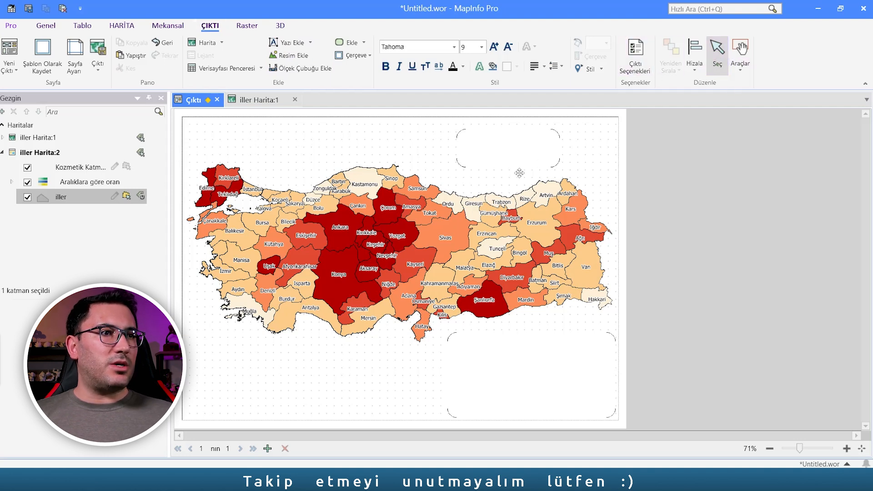
pyautogui.click(412, 141)
pyautogui.click(681, 144)
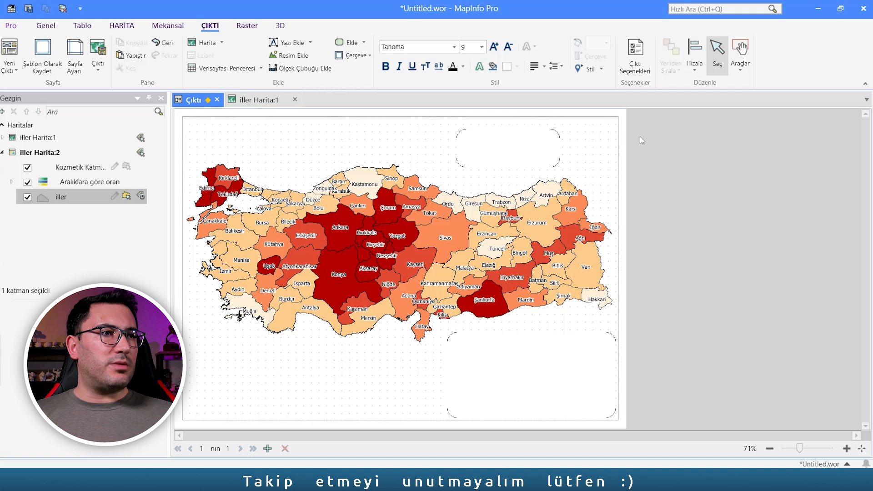
pyautogui.moveTo(491, 143); pyautogui.dragTo(527, 149)
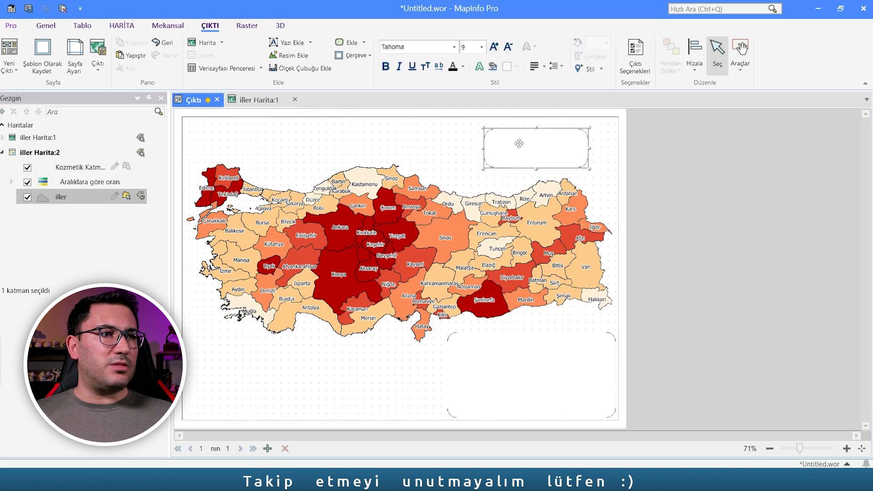
pyautogui.press('Delete')
# - Shift the large rounded rectangle slightly up within the page border and send it behind the legend
pyautogui.click(514, 364)
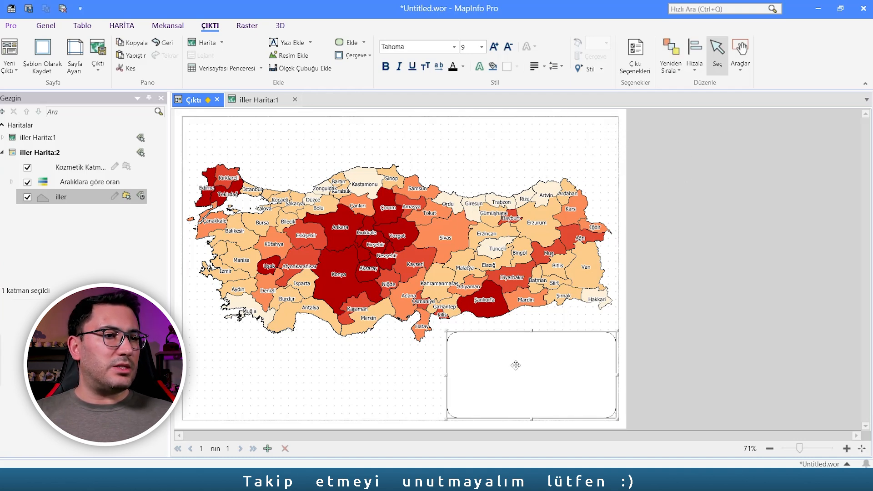
pyautogui.moveTo(514, 364); pyautogui.dragTo(510, 358)
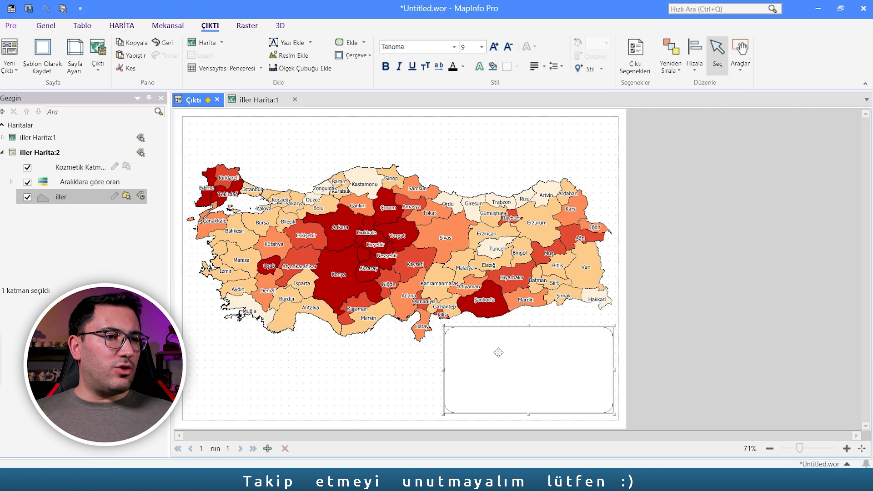
pyautogui.rightClick(514, 345)
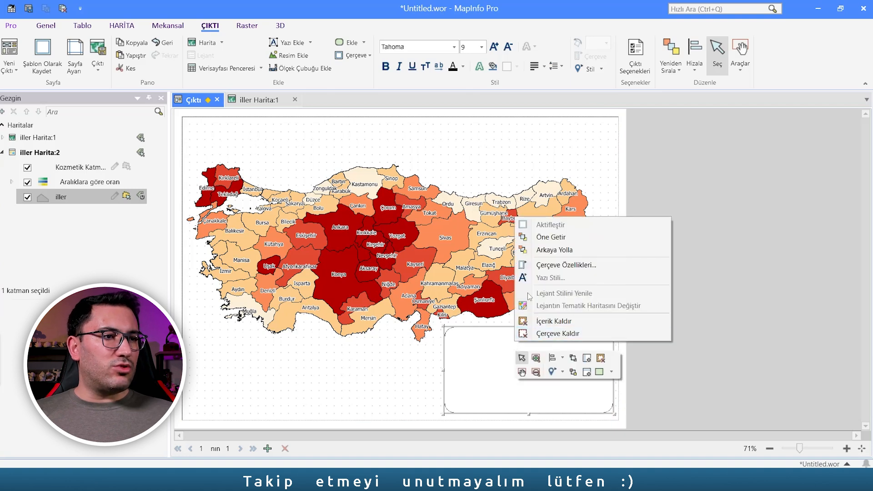
pyautogui.click(555, 250)
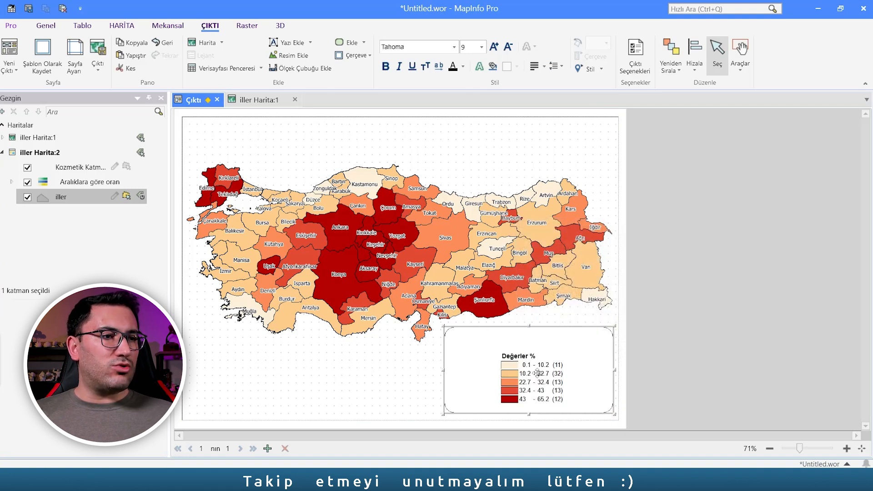
# - Move the legend to the left part of the rounded rectangle, centred vertically within it
pyautogui.click(515, 374)
pyautogui.scroll(2, 514, 374)
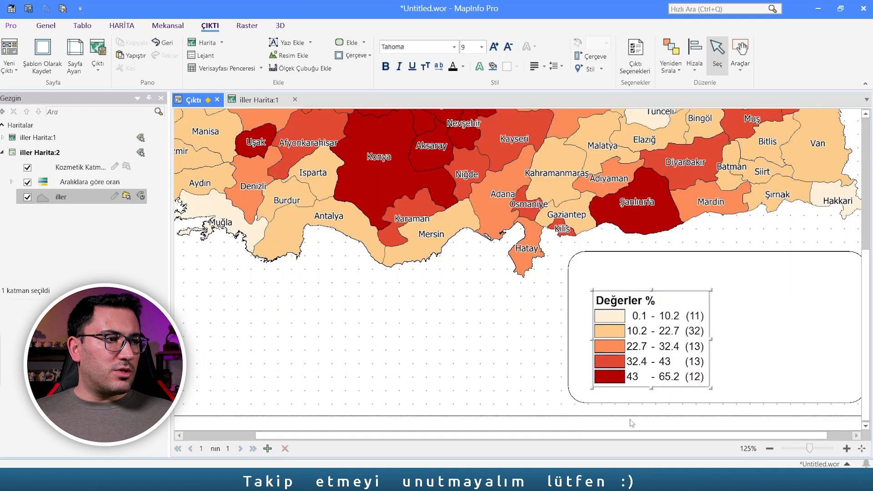
pyautogui.moveTo(596, 433); pyautogui.dragTo(622, 430)
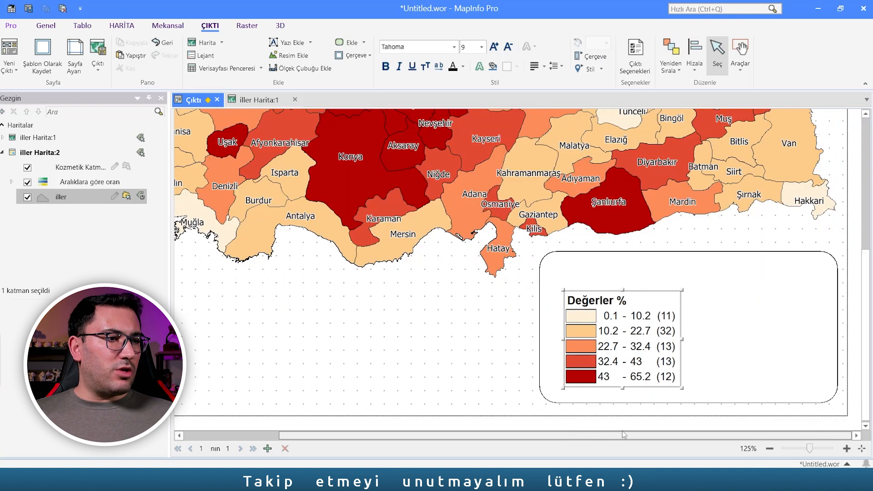
pyautogui.click(861, 449)
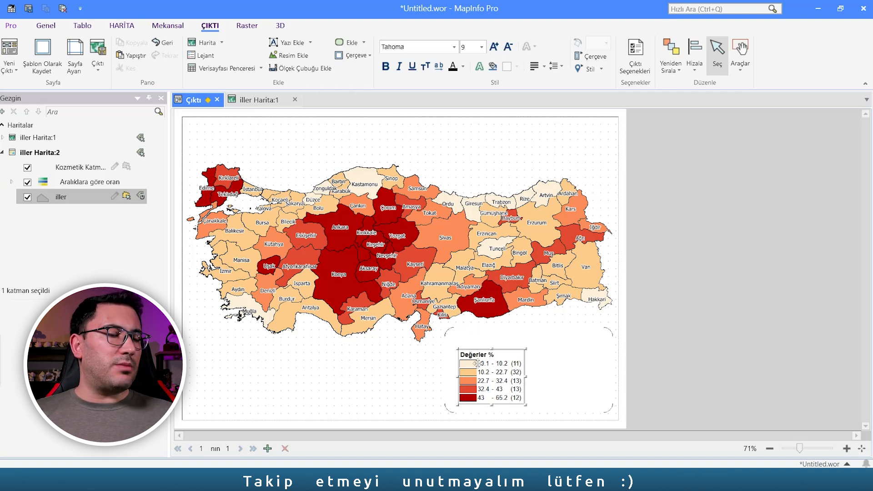
pyautogui.moveTo(487, 375); pyautogui.dragTo(487, 369)
pyautogui.scroll(1, 486, 369)
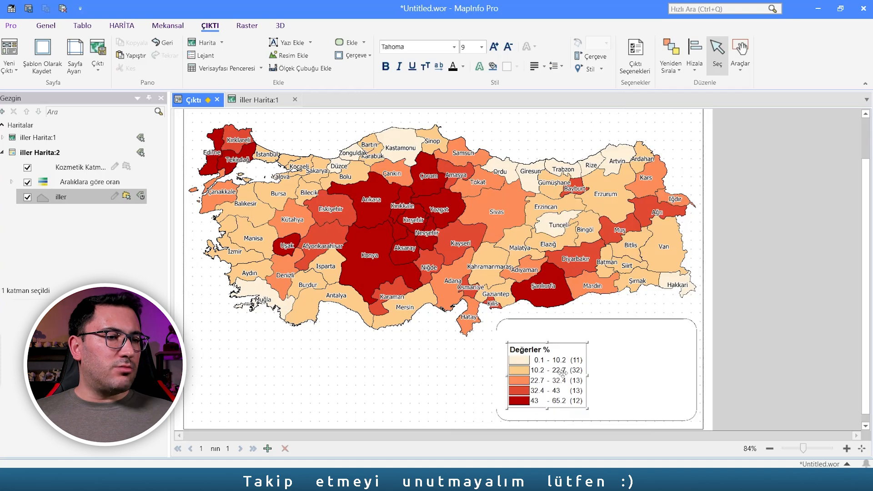
# - Start a scale bar for iller Harita:2, setting its length to 400 km and its unit label to km
pyautogui.click(301, 69)
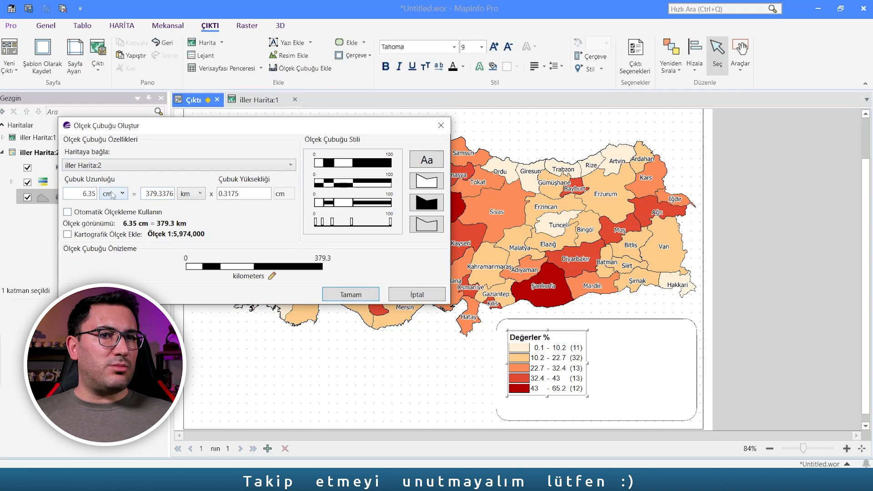
pyautogui.click(69, 213)
pyautogui.click(70, 213)
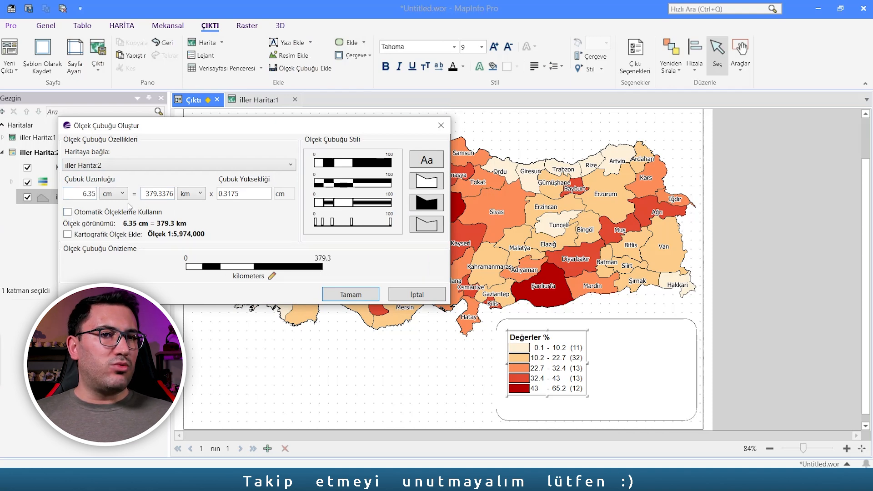
pyautogui.moveTo(143, 196); pyautogui.dragTo(174, 194)
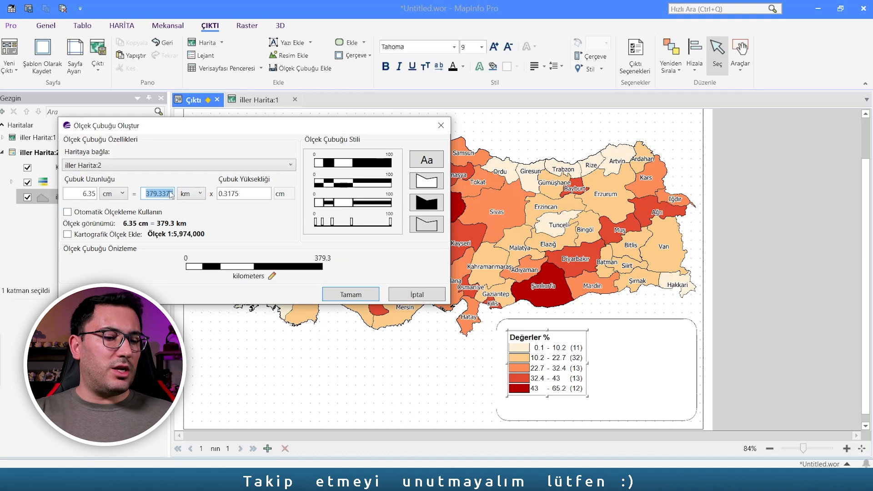
pyautogui.write('400')
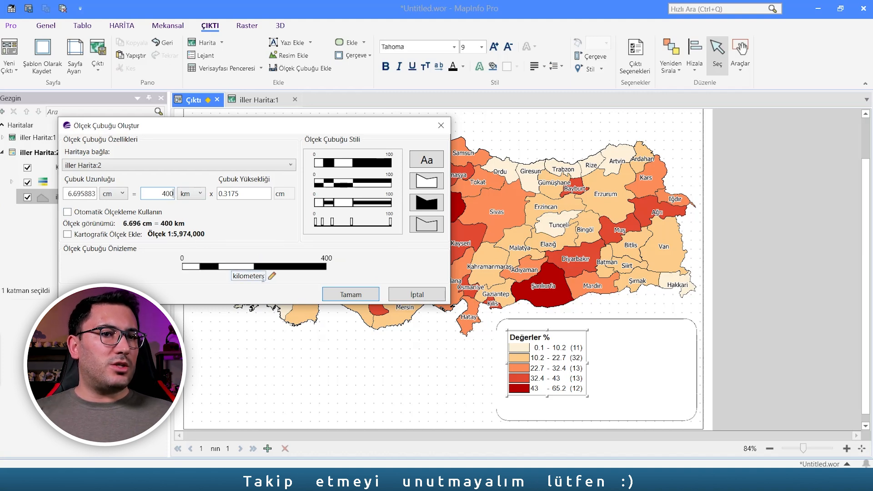
pyautogui.doubleClick(262, 277)
pyautogui.write('km')
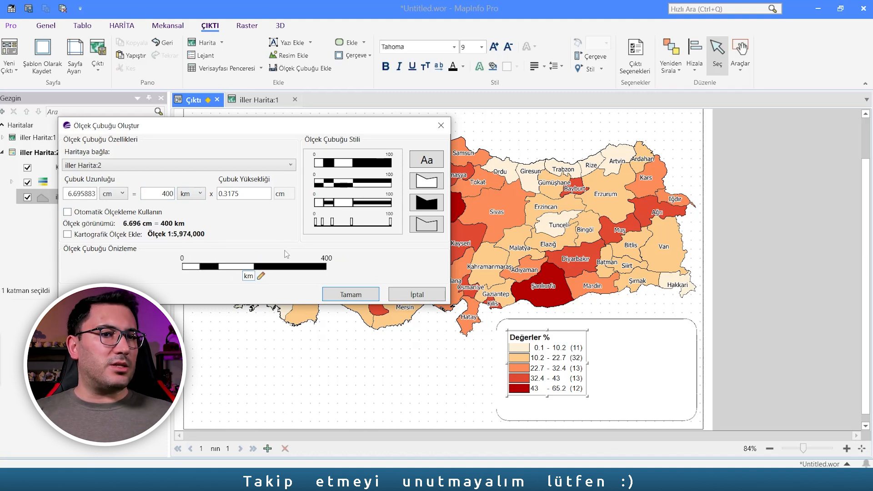
# - Choose the tick-mark scale bar style with its white fill changed to black, and create the scale bar
pyautogui.click(427, 159)
pyautogui.click(185, 100)
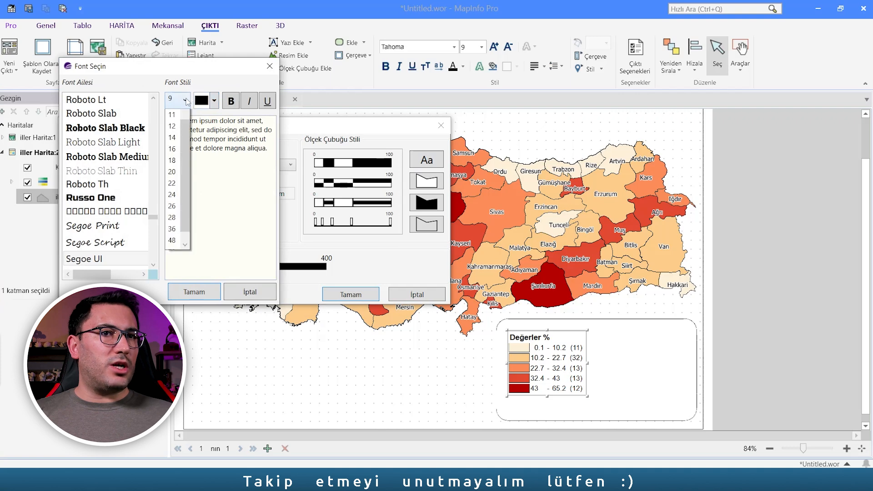
pyautogui.click(173, 138)
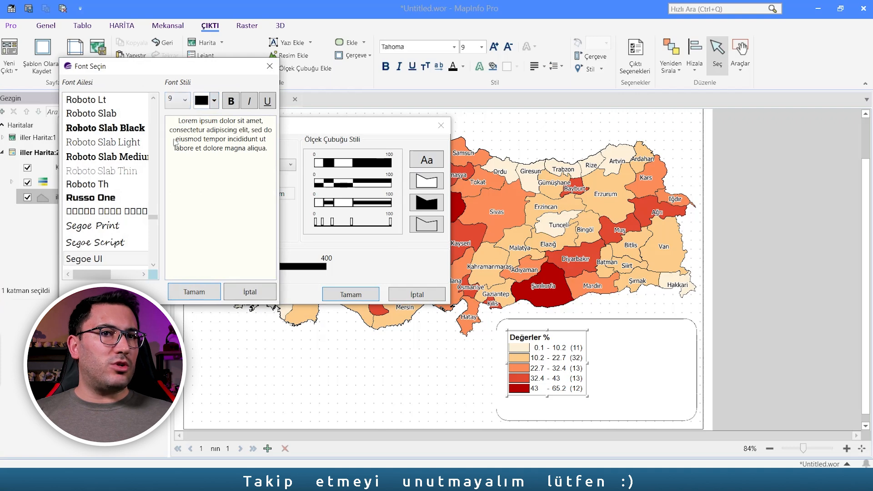
pyautogui.click(214, 291)
pyautogui.click(432, 223)
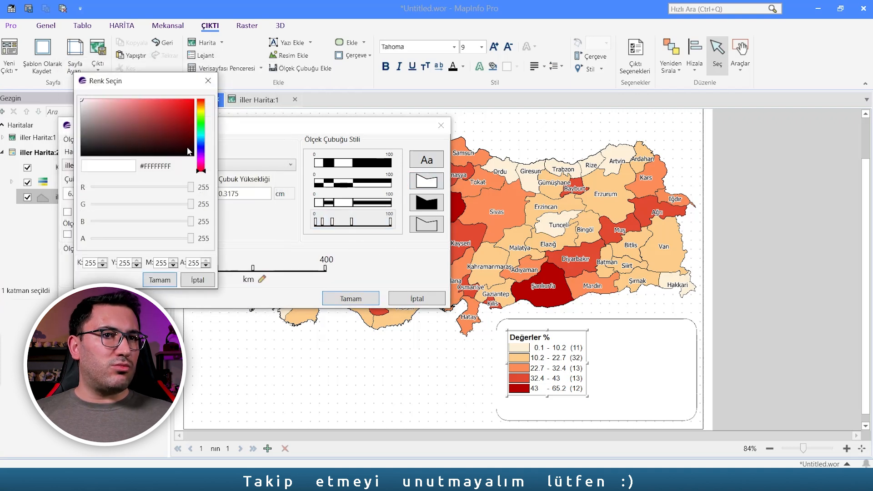
pyautogui.click(164, 281)
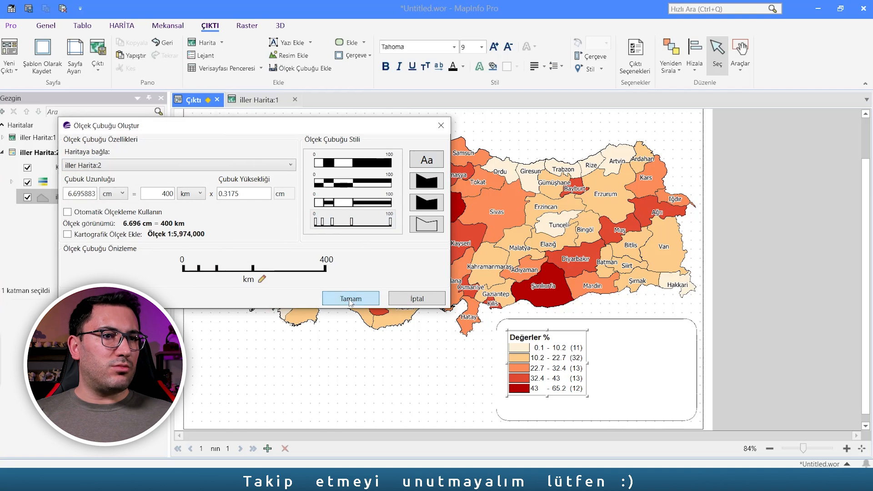
pyautogui.click(350, 298)
# - Move the scale bar to the lower part of the rounded rectangle and shift the legend slightly up and left above it
pyautogui.moveTo(239, 137); pyautogui.dragTo(606, 389)
pyautogui.scroll(-2, 606, 388)
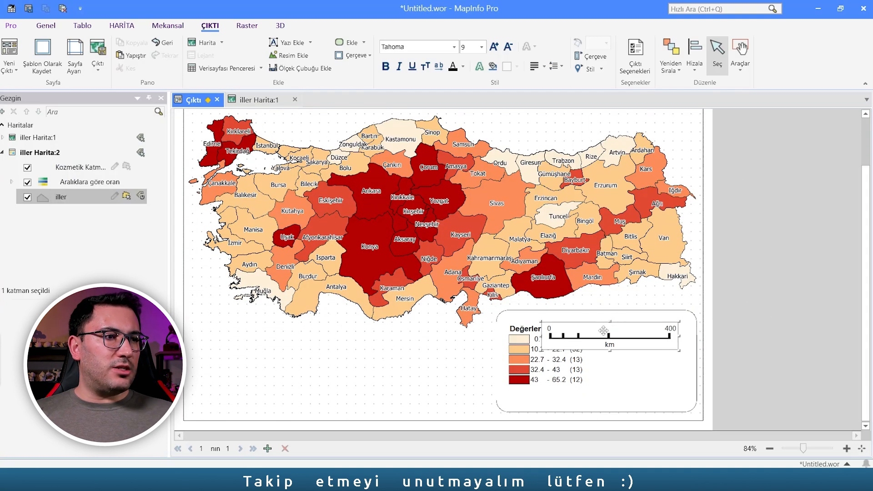
pyautogui.moveTo(603, 331); pyautogui.dragTo(600, 394)
pyautogui.click(554, 355)
pyautogui.click(600, 345)
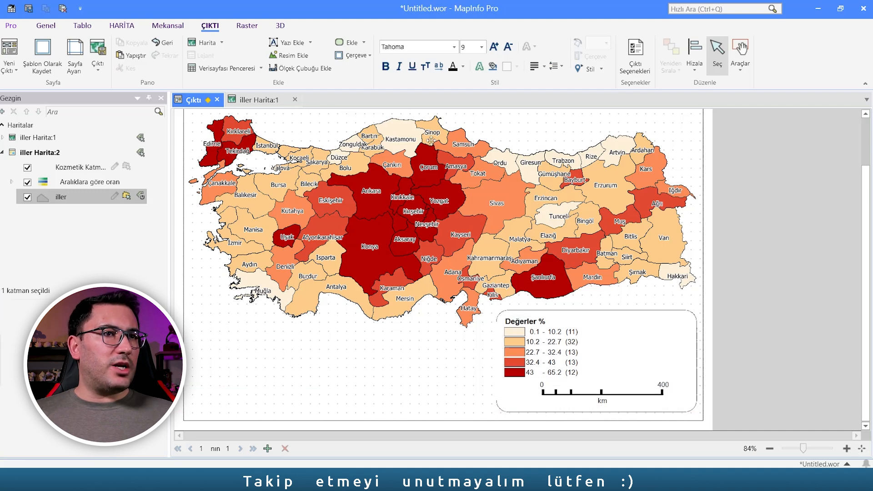
# - Place a point symbol in the empty area of the rounded rectangle beside the legend
pyautogui.click(363, 43)
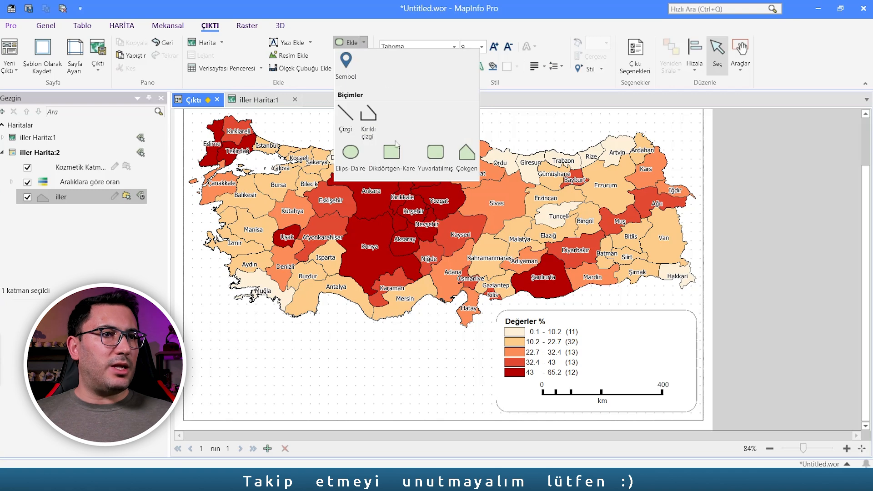
pyautogui.click(347, 68)
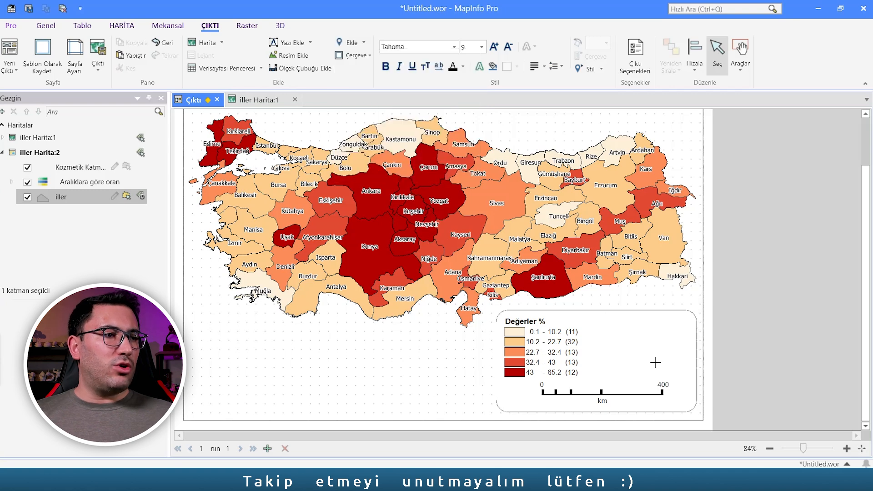
pyautogui.click(651, 335)
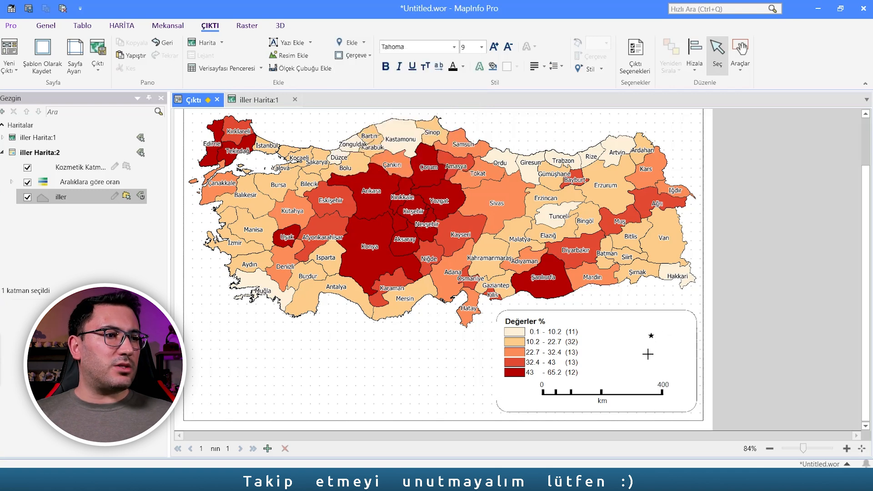
pyautogui.click(718, 51)
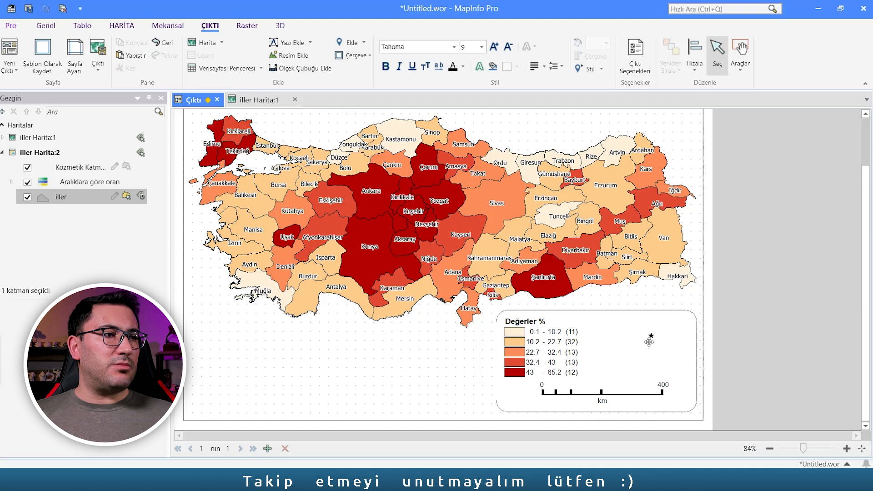
# - Change the star to the four-direction compass symbol from MapInfo Arrows at size 72, and fit it inside the rounded rectangle
pyautogui.click(652, 336)
pyautogui.doubleClick(651, 336)
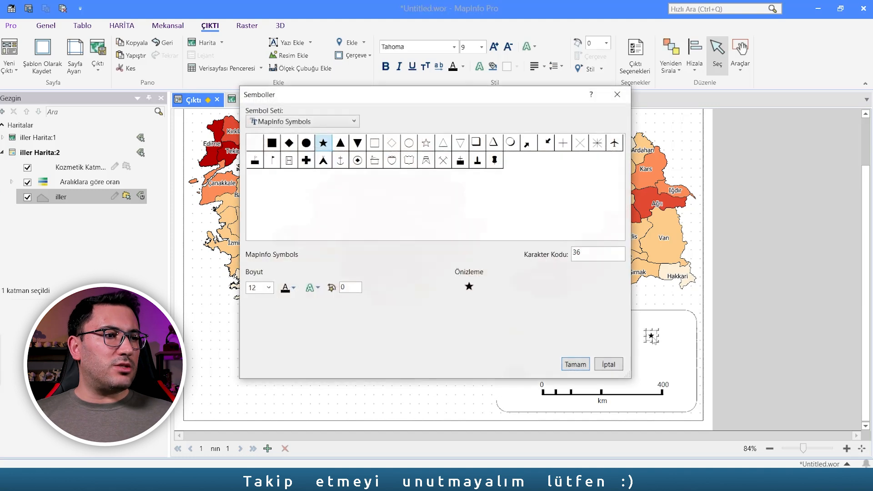
pyautogui.click(293, 122)
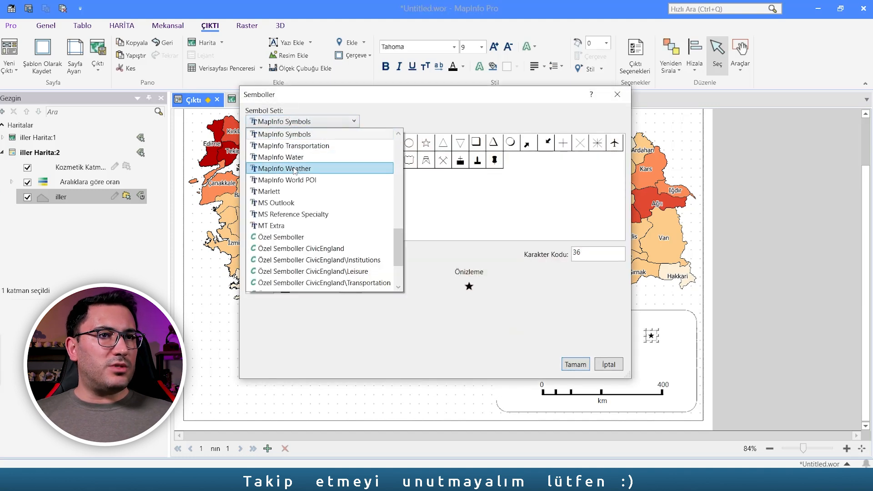
pyautogui.scroll(2, 322, 150)
pyautogui.click(321, 130)
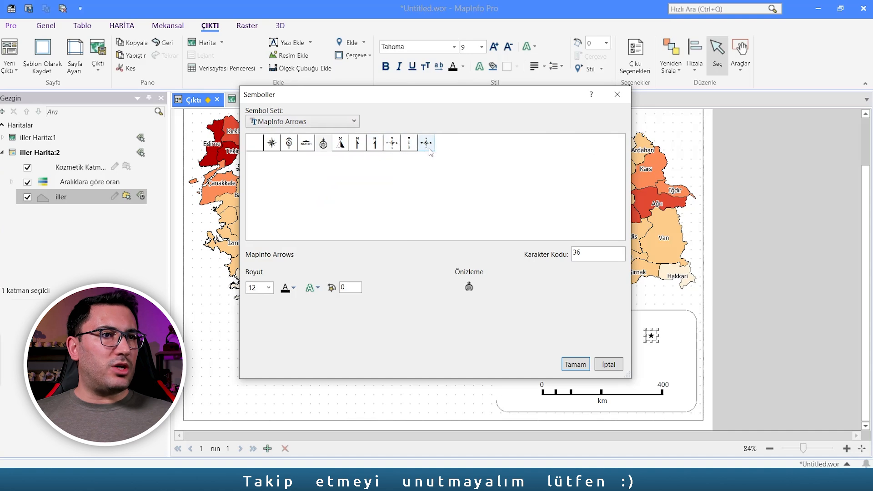
pyautogui.click(392, 146)
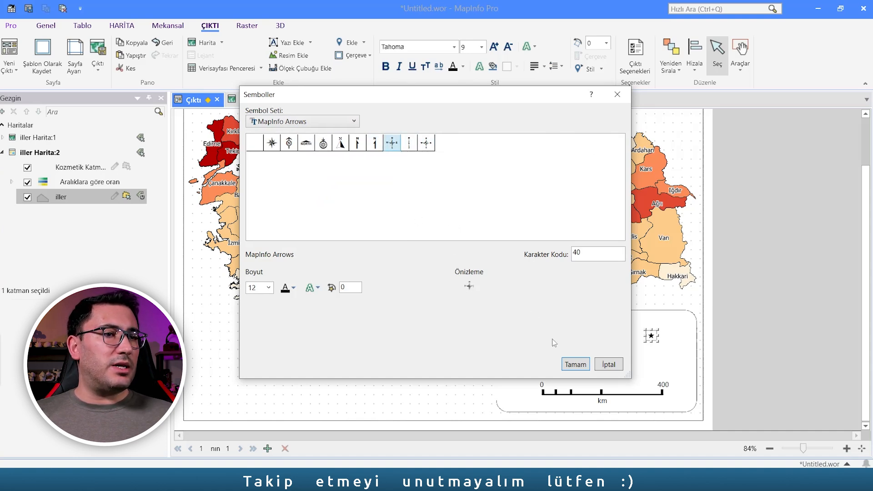
pyautogui.click(268, 288)
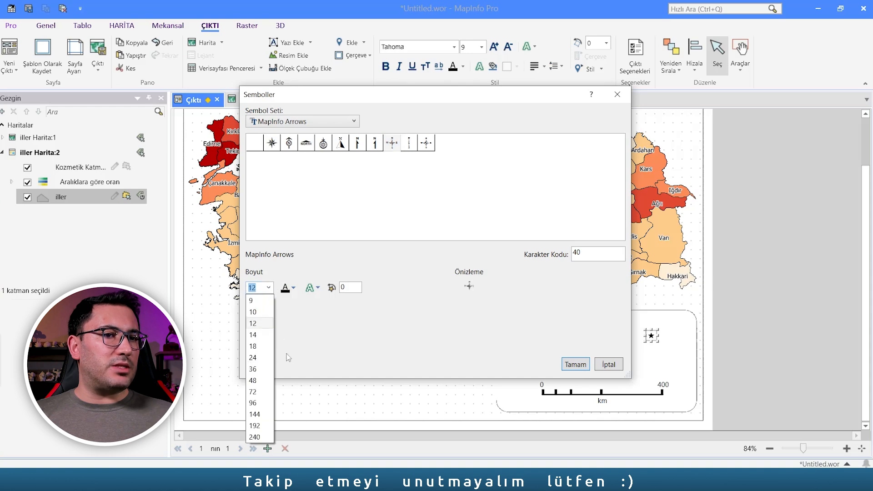
pyautogui.click(263, 392)
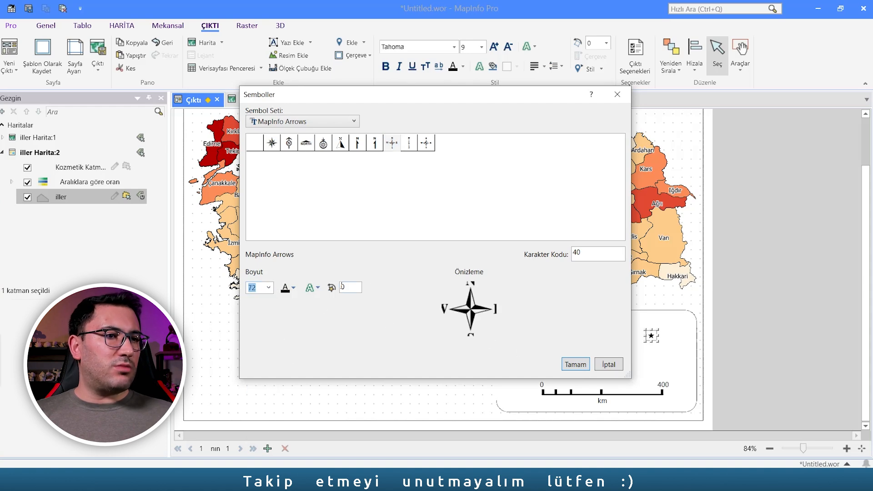
pyautogui.click(577, 365)
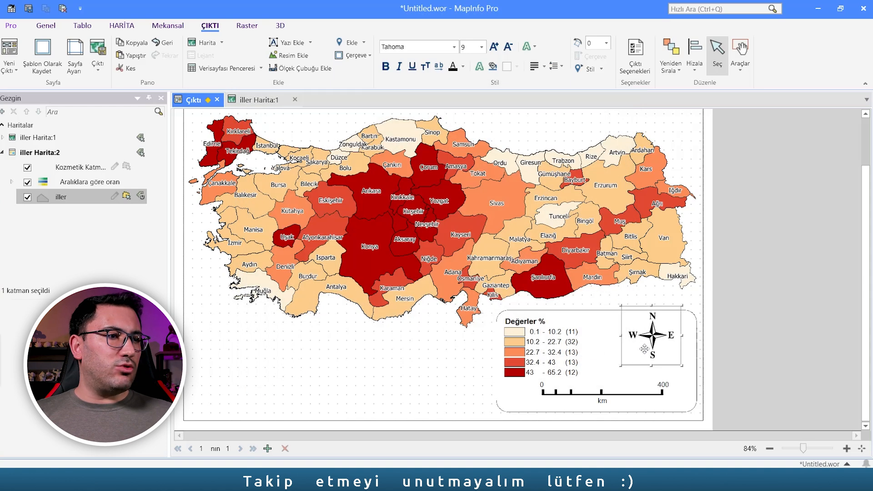
pyautogui.moveTo(644, 349); pyautogui.dragTo(661, 351)
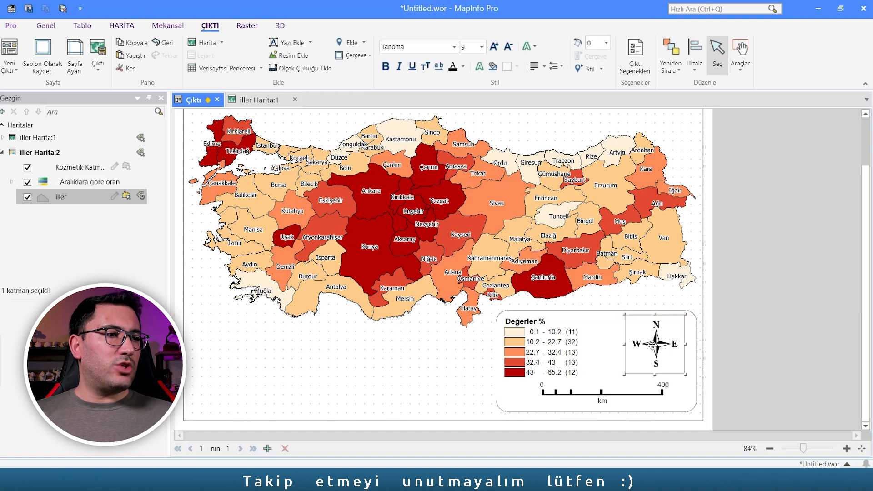
# - Add the 24 pt title "İLLERİN TOPLAM İŞLENEN TARIM ALANLARI ORANI" above the map and narrow its text box
pyautogui.click(294, 56)
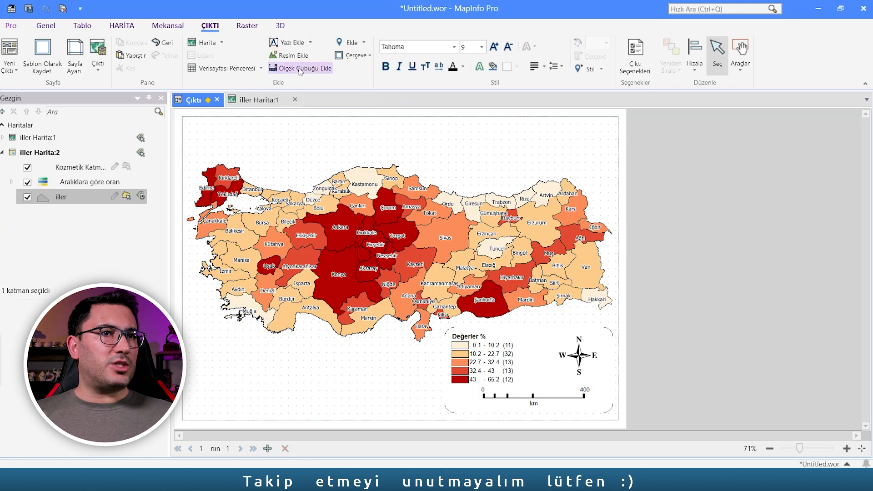
pyautogui.click(494, 46)
pyautogui.click(494, 47)
pyautogui.click(494, 47)
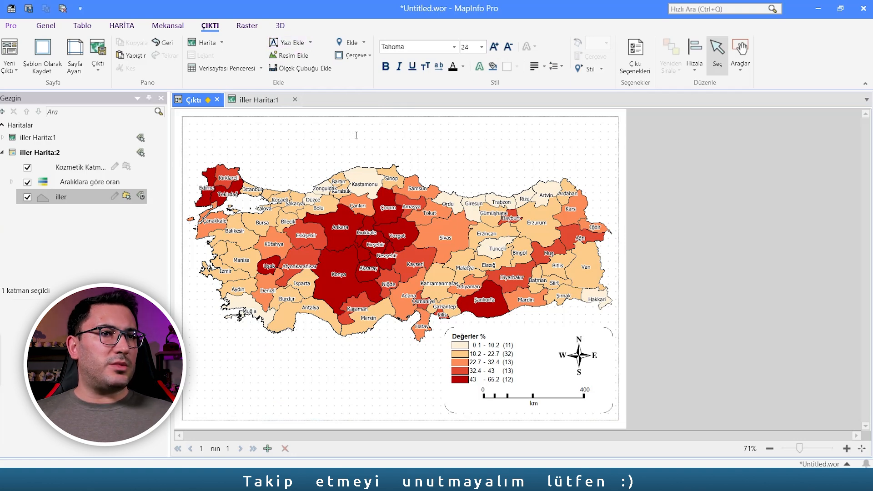
pyautogui.click(300, 132)
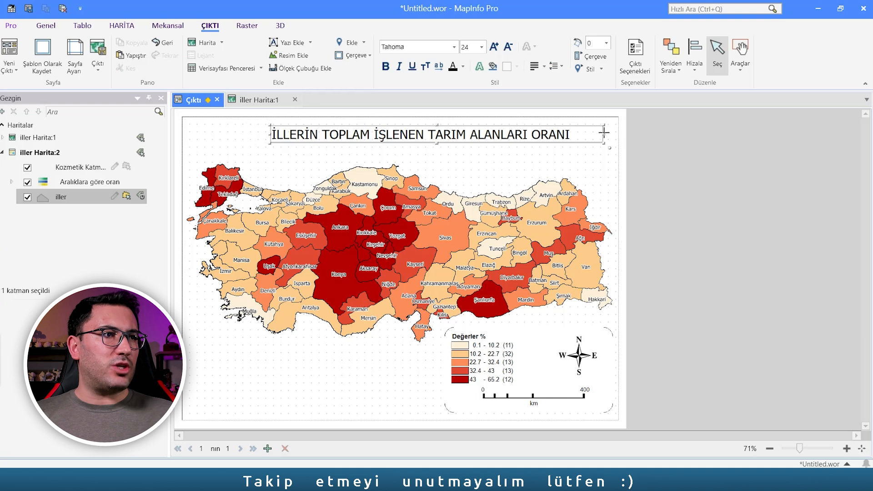
pyautogui.moveTo(602, 135); pyautogui.dragTo(271, 134)
# - Reduce the title text to 20 pt and centre it within its text box
pyautogui.doubleClick(453, 132)
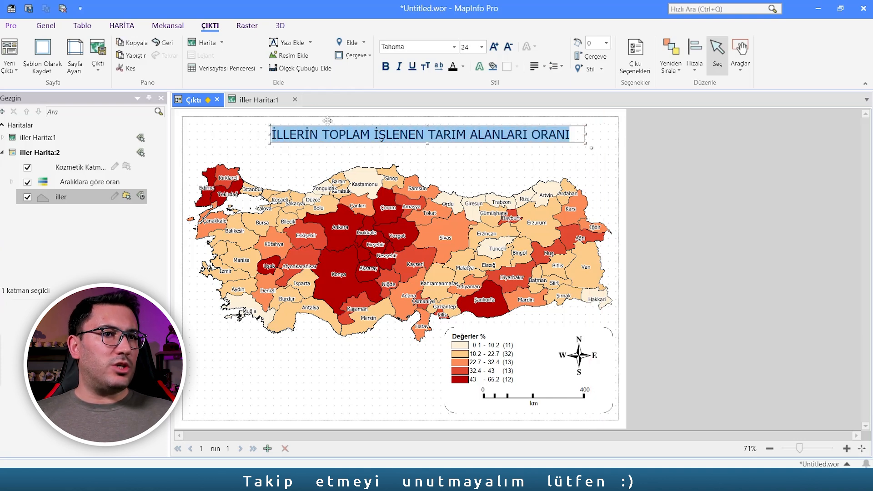
pyautogui.click(508, 46)
pyautogui.click(508, 47)
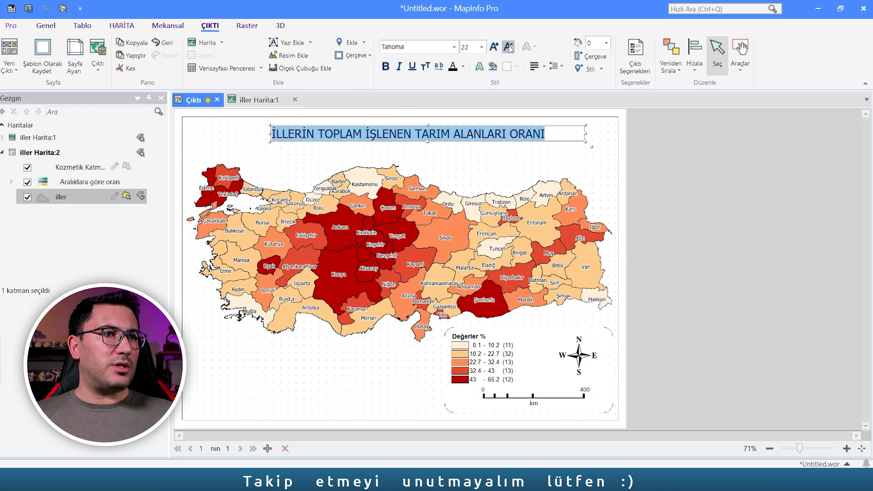
pyautogui.click(535, 66)
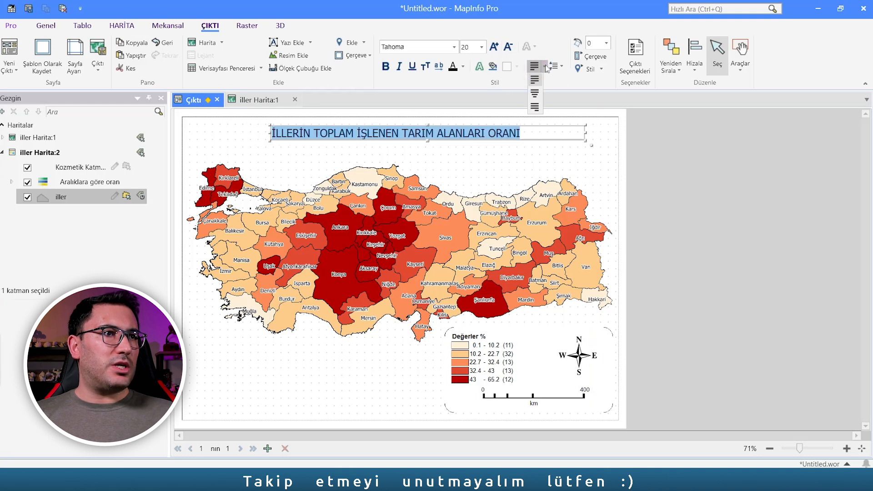
pyautogui.click(535, 93)
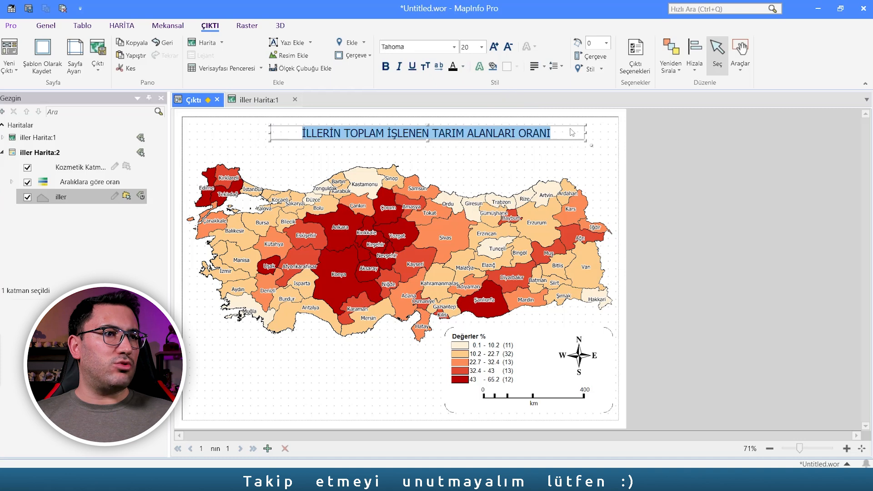
# - Move the title up to the page's upper border and align it to the horizontal centre of the page
pyautogui.moveTo(573, 128); pyautogui.dragTo(542, 120)
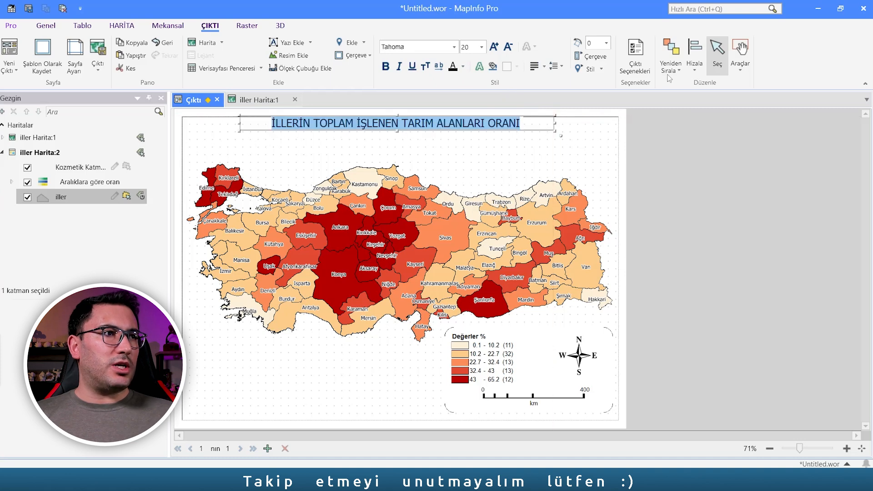
pyautogui.click(694, 55)
pyautogui.click(725, 226)
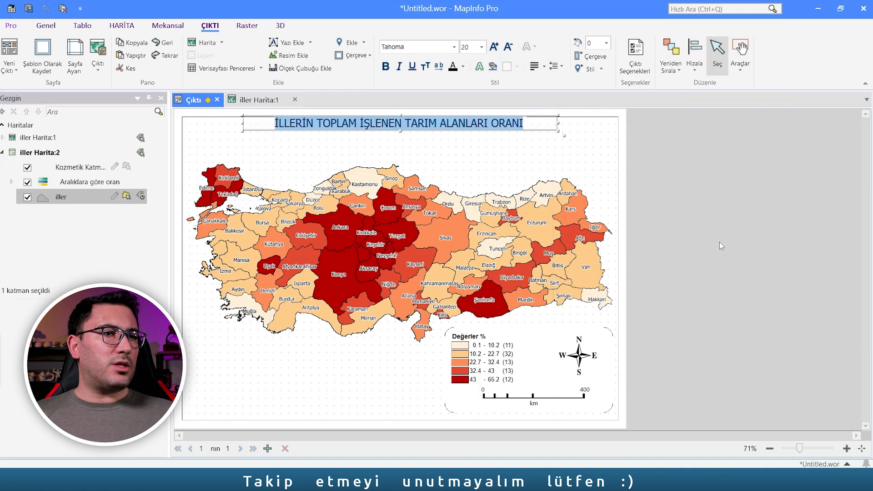
pyautogui.click(682, 150)
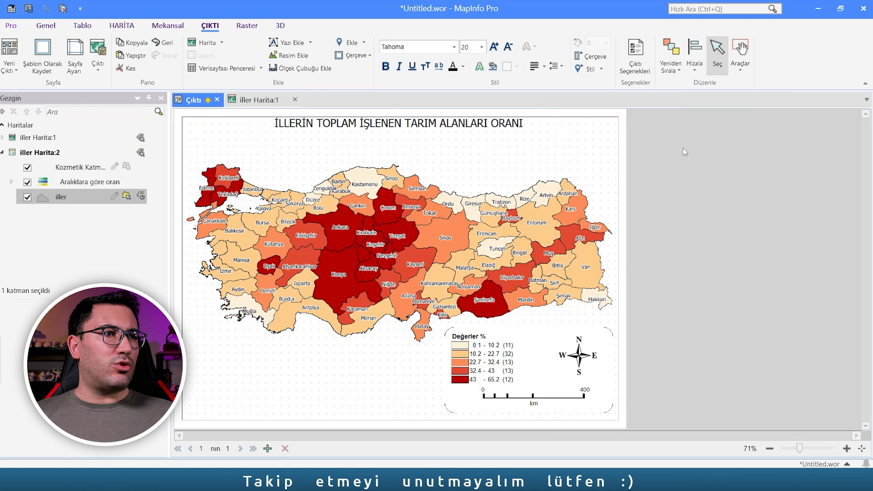
# - Give the title's text box a solid white fill and a solid thin line border
pyautogui.click(489, 127)
pyautogui.click(596, 56)
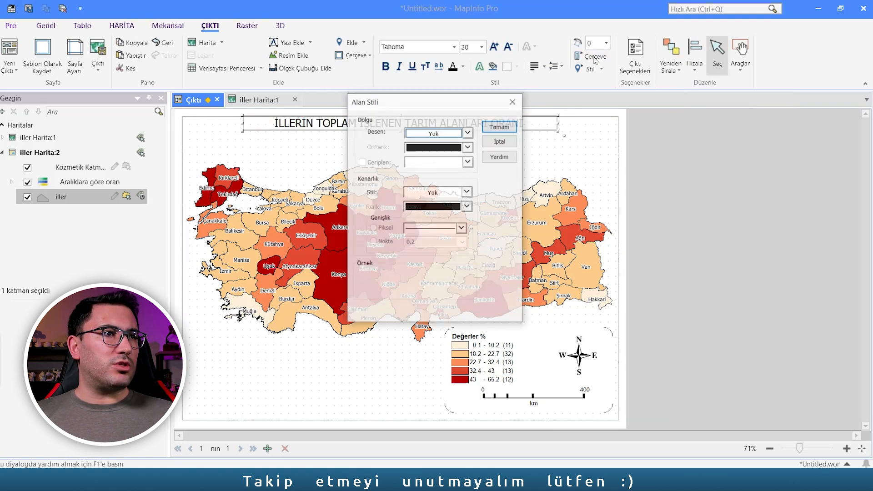
pyautogui.click(467, 132)
pyautogui.click(455, 175)
pyautogui.click(467, 146)
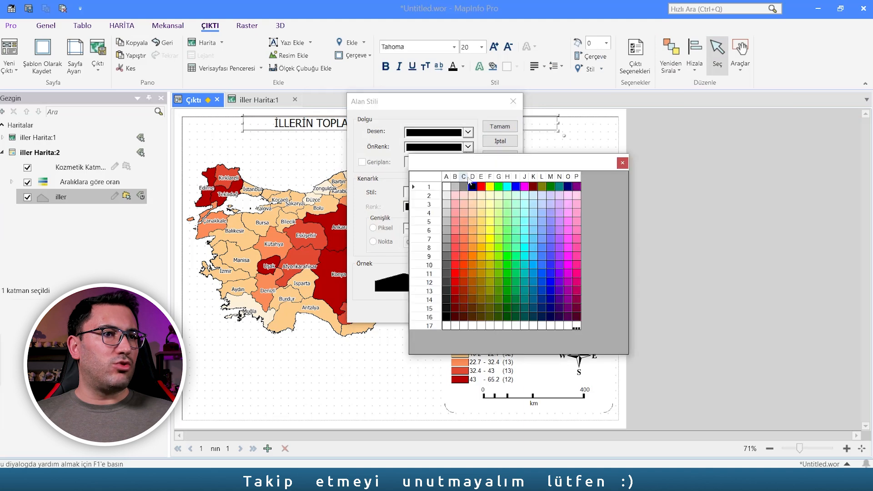
pyautogui.click(448, 184)
pyautogui.click(467, 192)
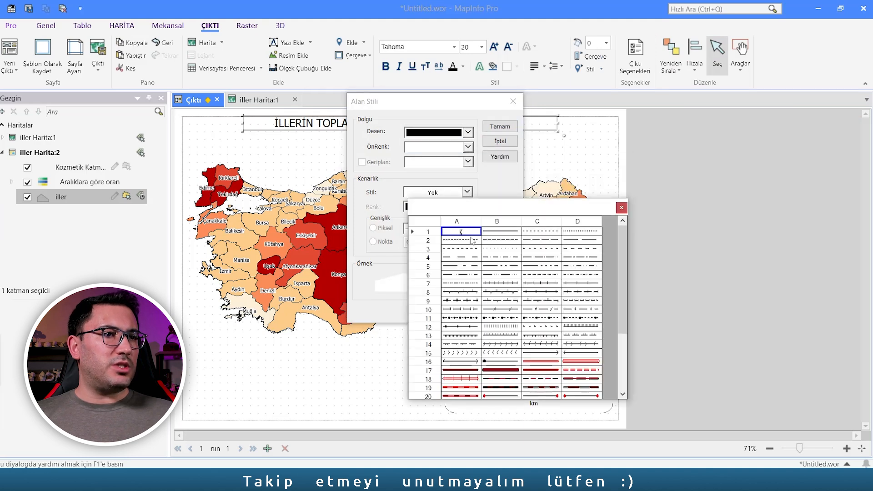
pyautogui.click(500, 232)
pyautogui.click(500, 127)
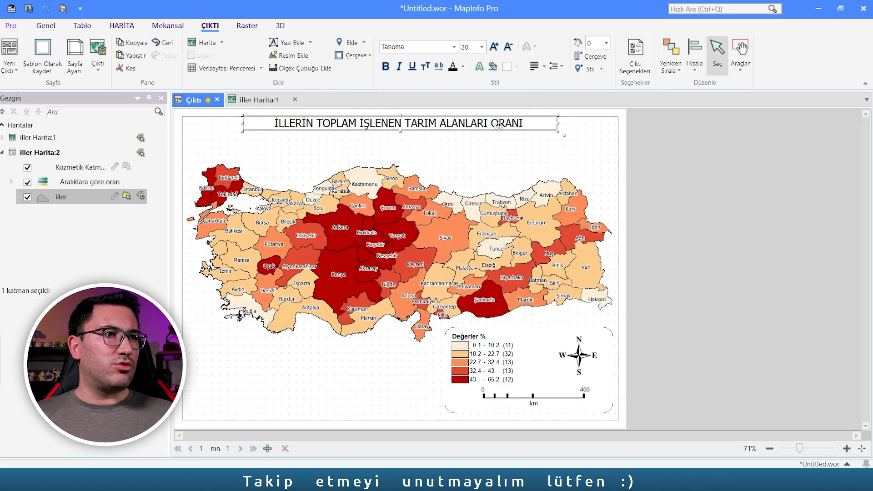
# - Apply top alignment to the title's text box and deselect it
pyautogui.click(694, 54)
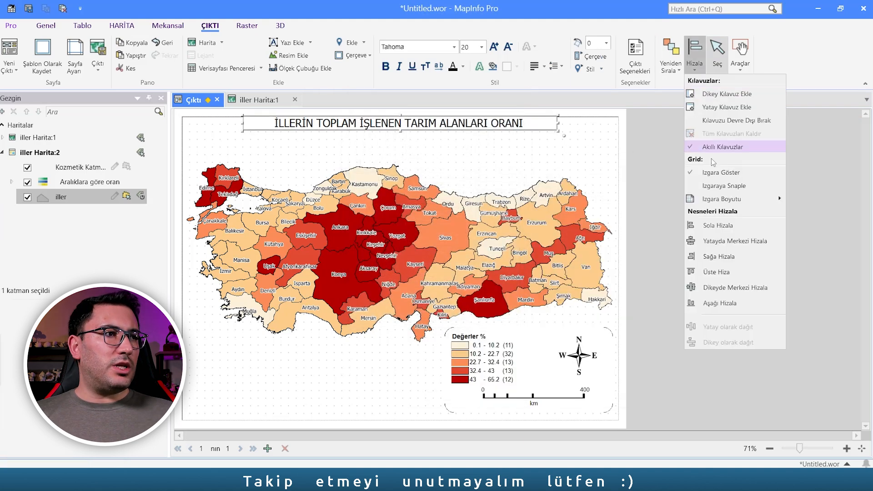
pyautogui.click(710, 272)
pyautogui.click(687, 214)
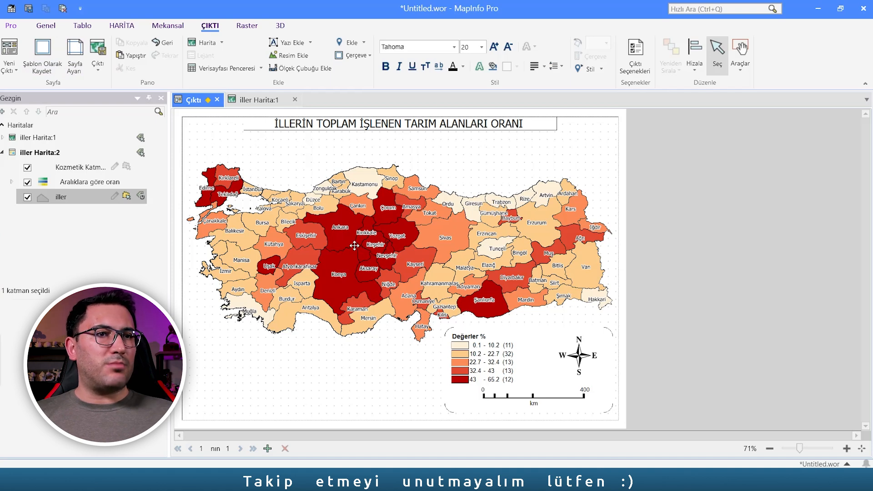
# - Save the project as a workspace named TEMATİK in the İndirilenler folder
pyautogui.click(50, 28)
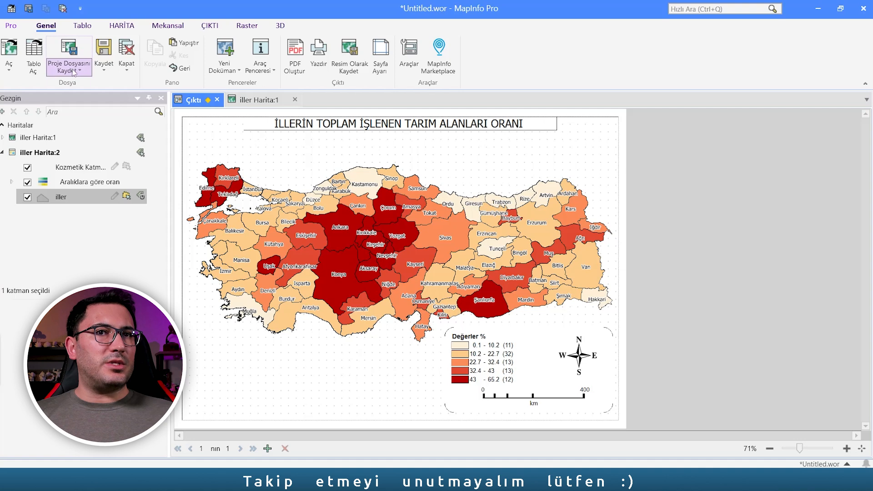
pyautogui.click(72, 72)
pyautogui.click(72, 96)
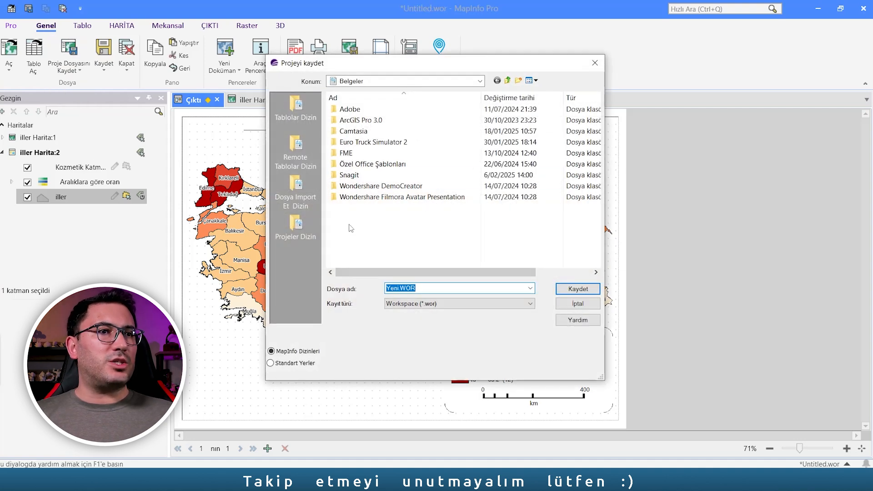
pyautogui.click(283, 362)
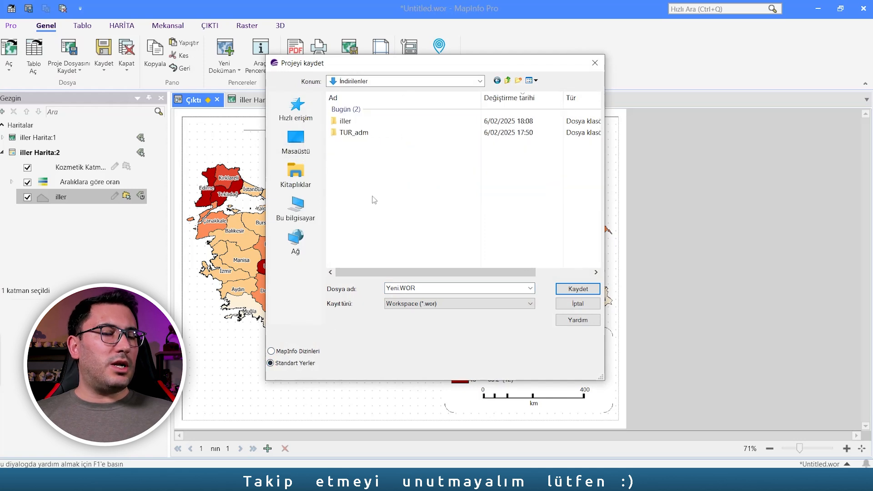
pyautogui.doubleClick(415, 288)
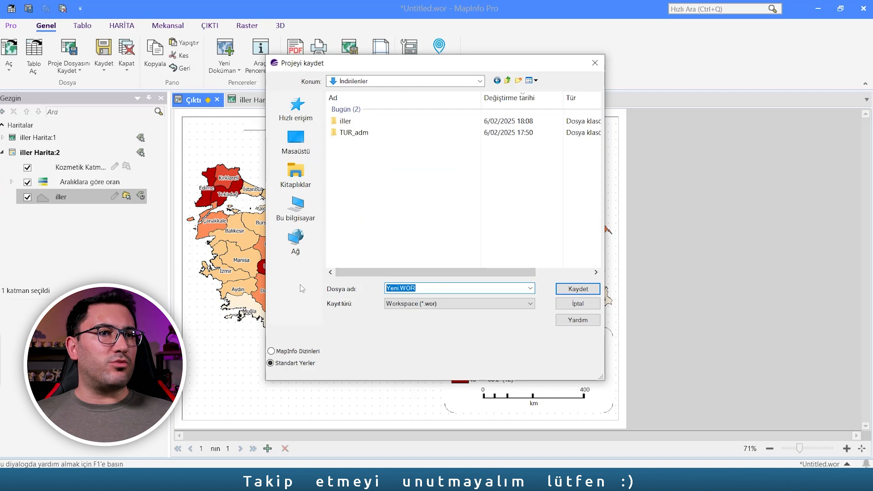
pyautogui.write('TEMATİK')
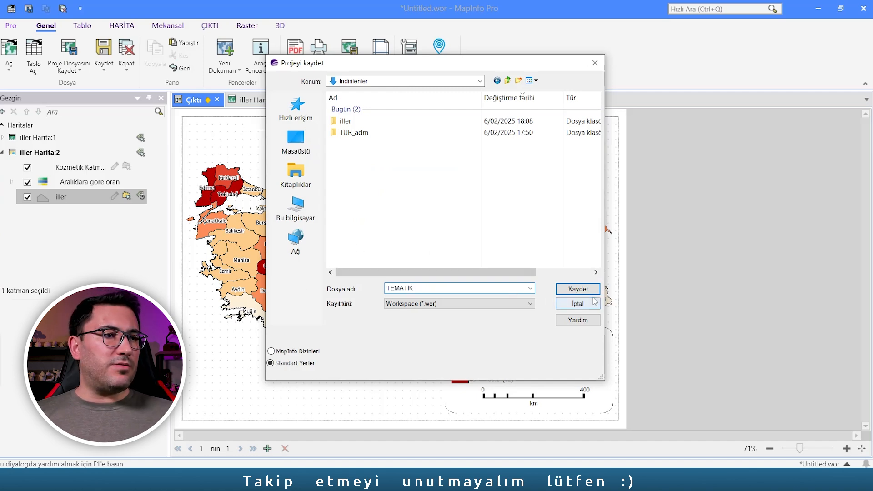
pyautogui.click(578, 288)
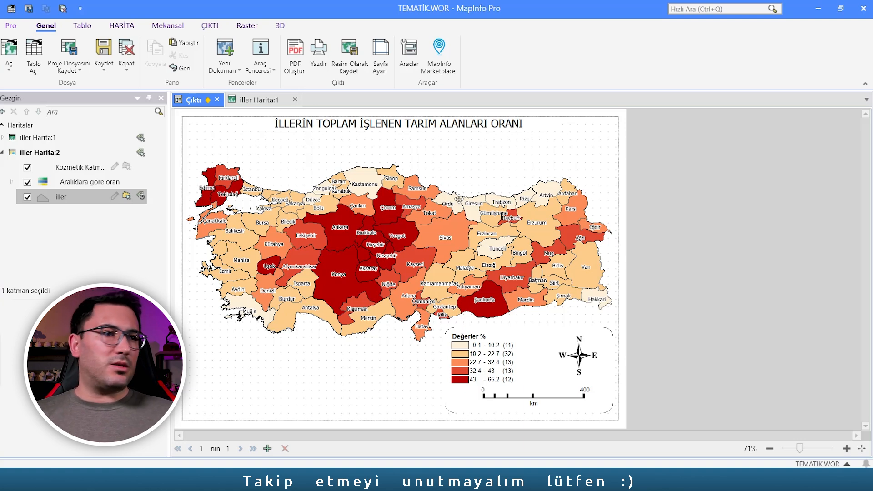
# - Save the layout as a picture in the İndirilenler folder, in JPEG File Interchange Format with the file name TARIM
pyautogui.click(209, 26)
pyautogui.click(98, 56)
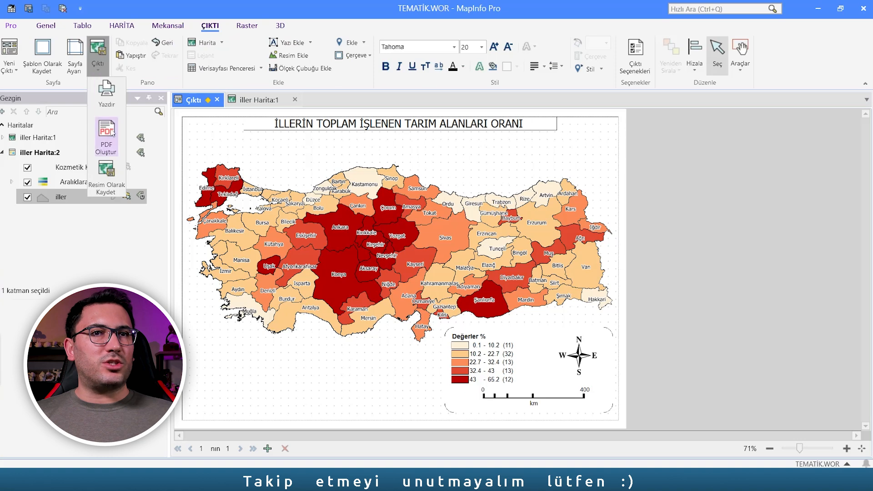
pyautogui.click(107, 181)
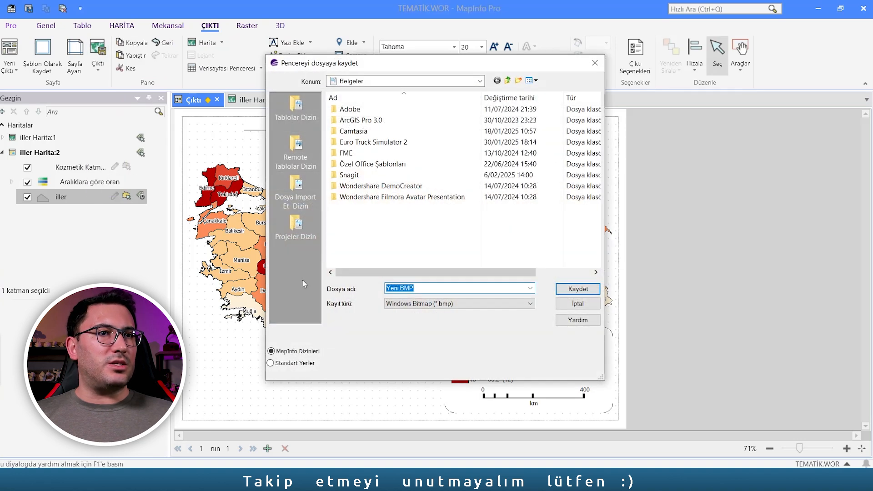
pyautogui.click(439, 303)
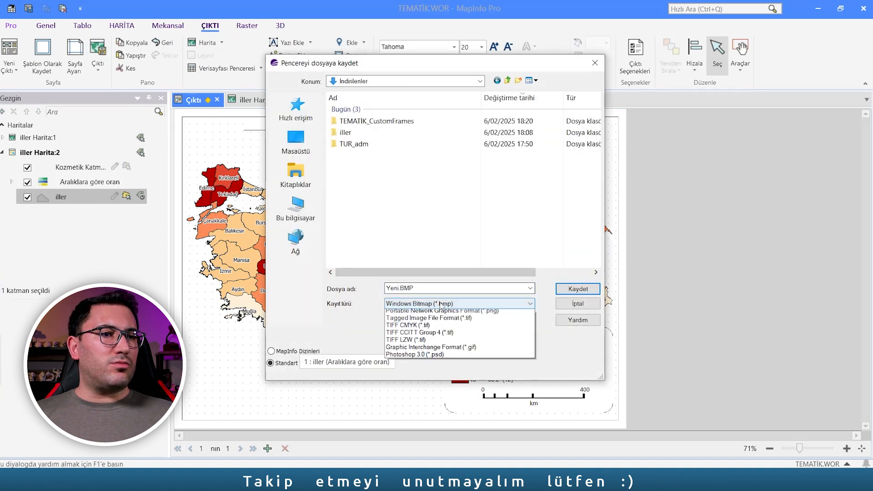
pyautogui.click(448, 320)
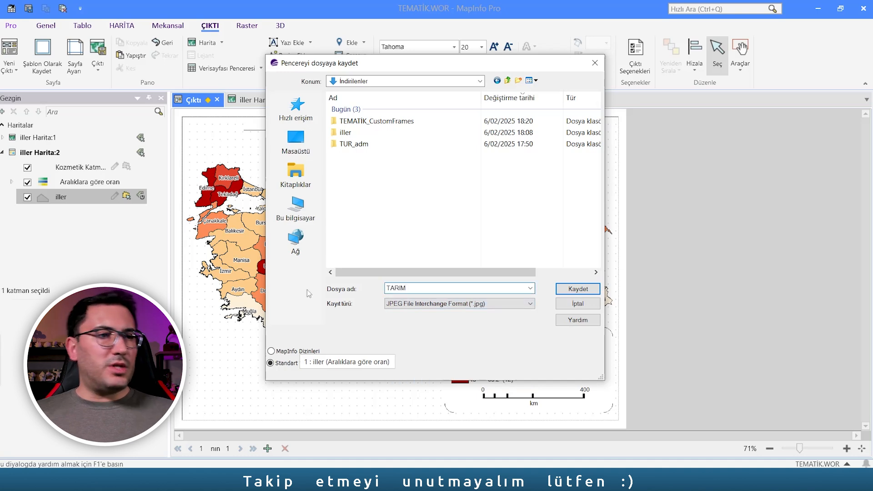
pyautogui.click(578, 289)
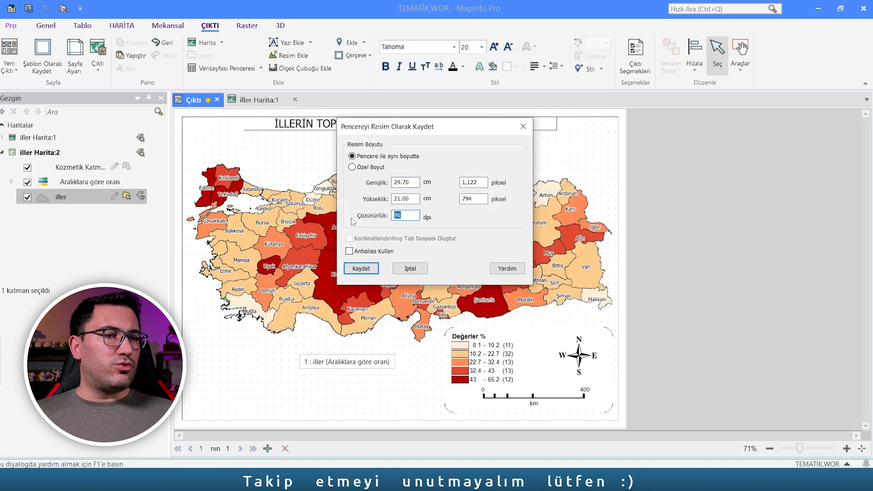
# - Export the picture at 300 dpi, and open TARIM.jpg from the İndirilenler folder in File Explorer
pyautogui.write('300')
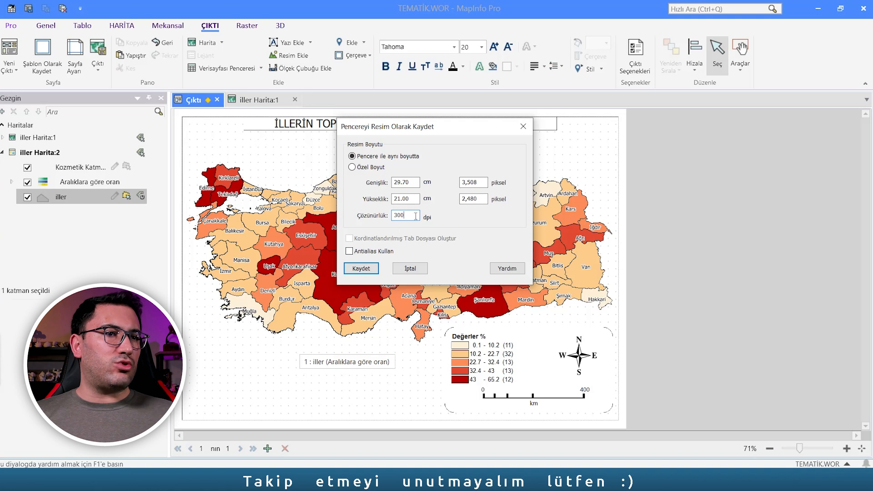
pyautogui.click(364, 269)
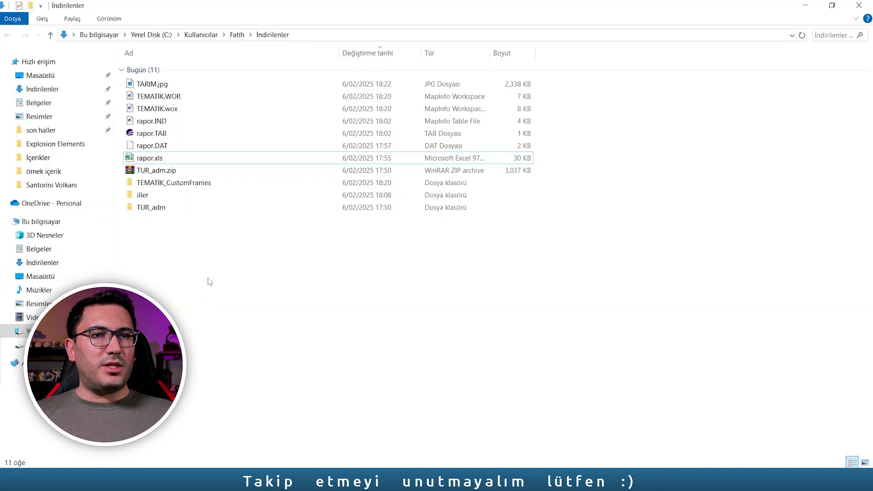
pyautogui.doubleClick(152, 85)
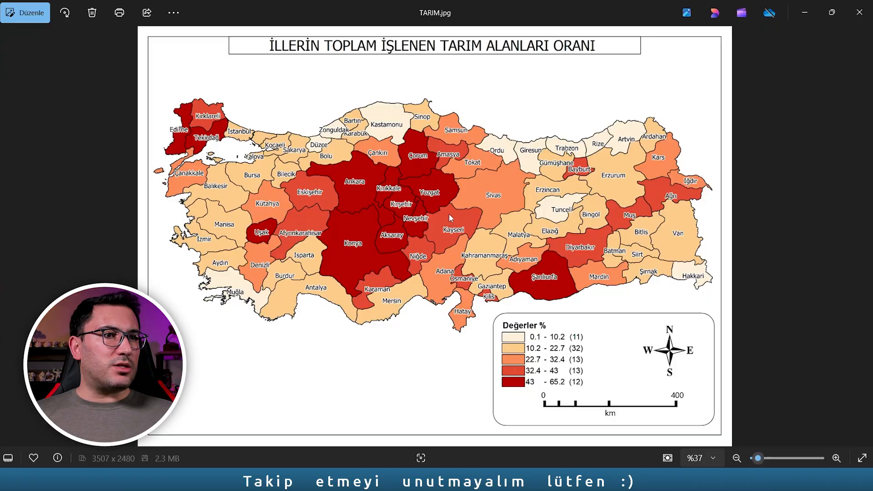